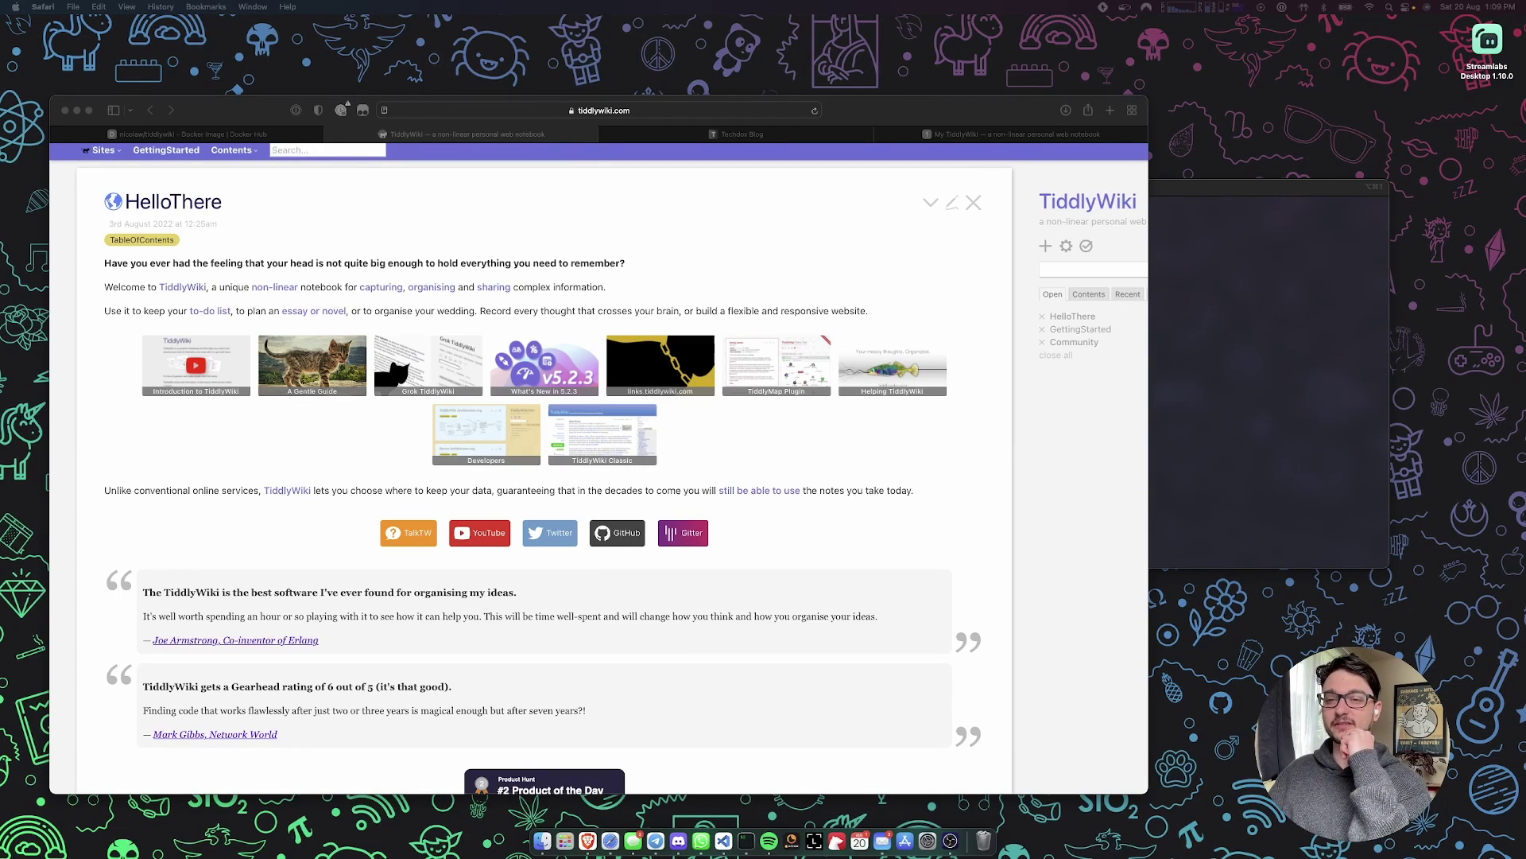
# - Switch to the nicolaw/tiddlywiki Docker Hub page and scroll to its Manual Execution section
pyautogui.scroll(1, 199, 370)
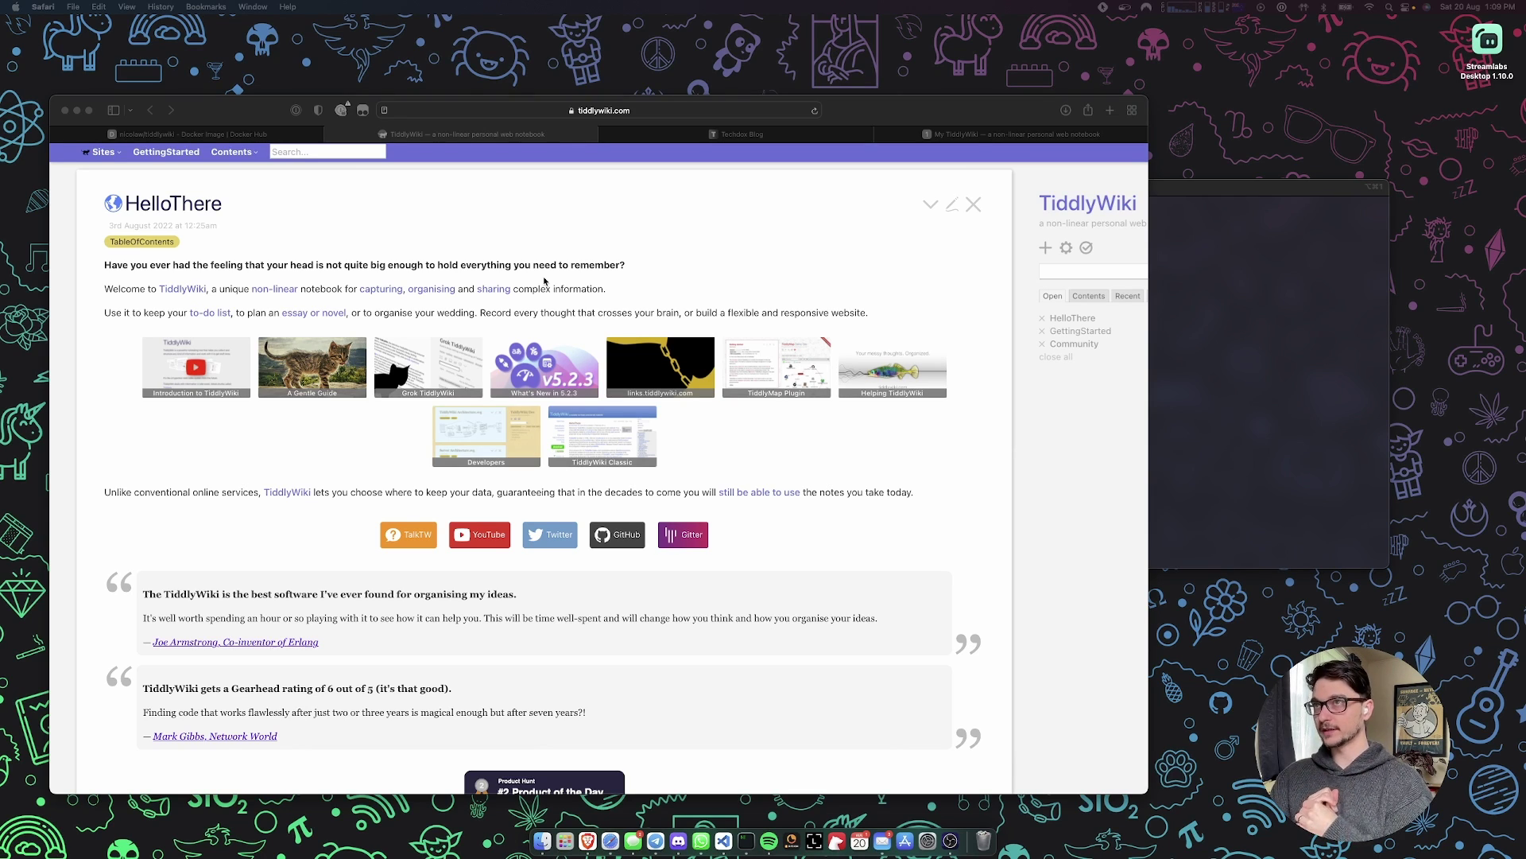
pyautogui.click(238, 137)
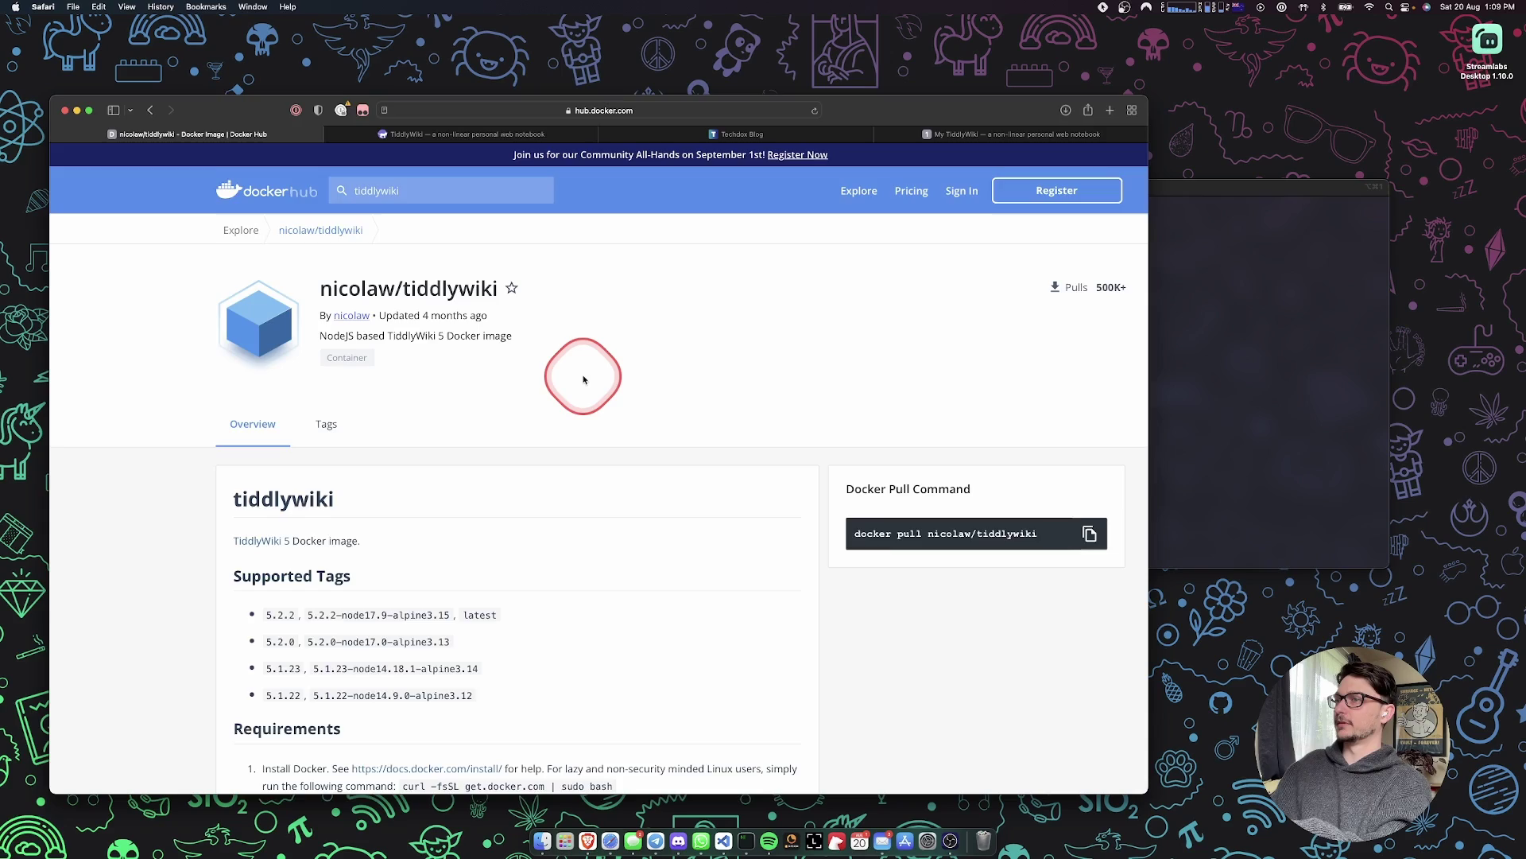
pyautogui.scroll(-6, 583, 380)
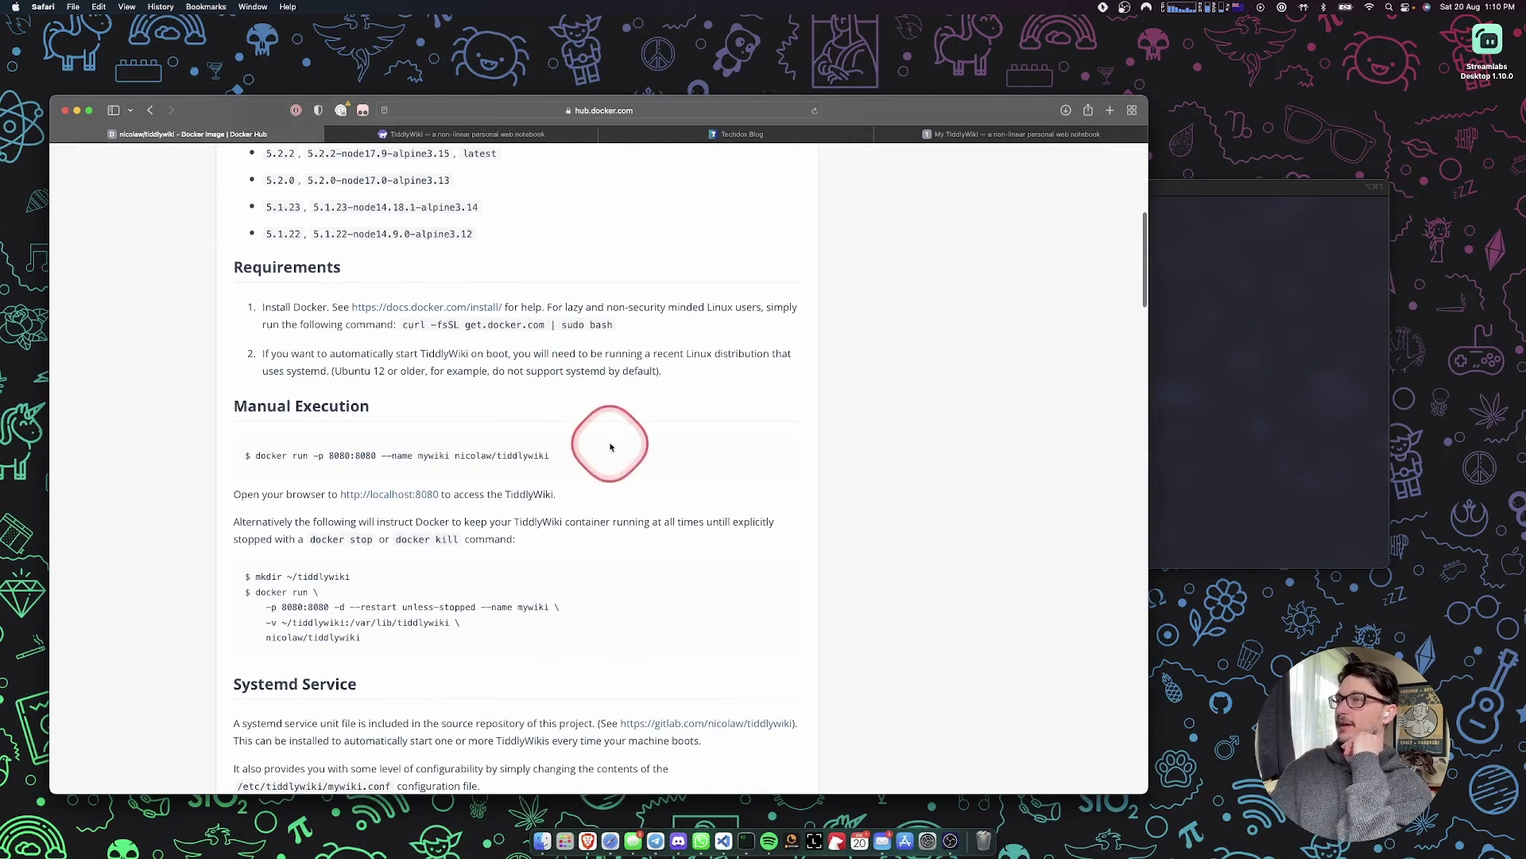
pyautogui.scroll(-1, 612, 457)
pyautogui.scroll(3, 458, 454)
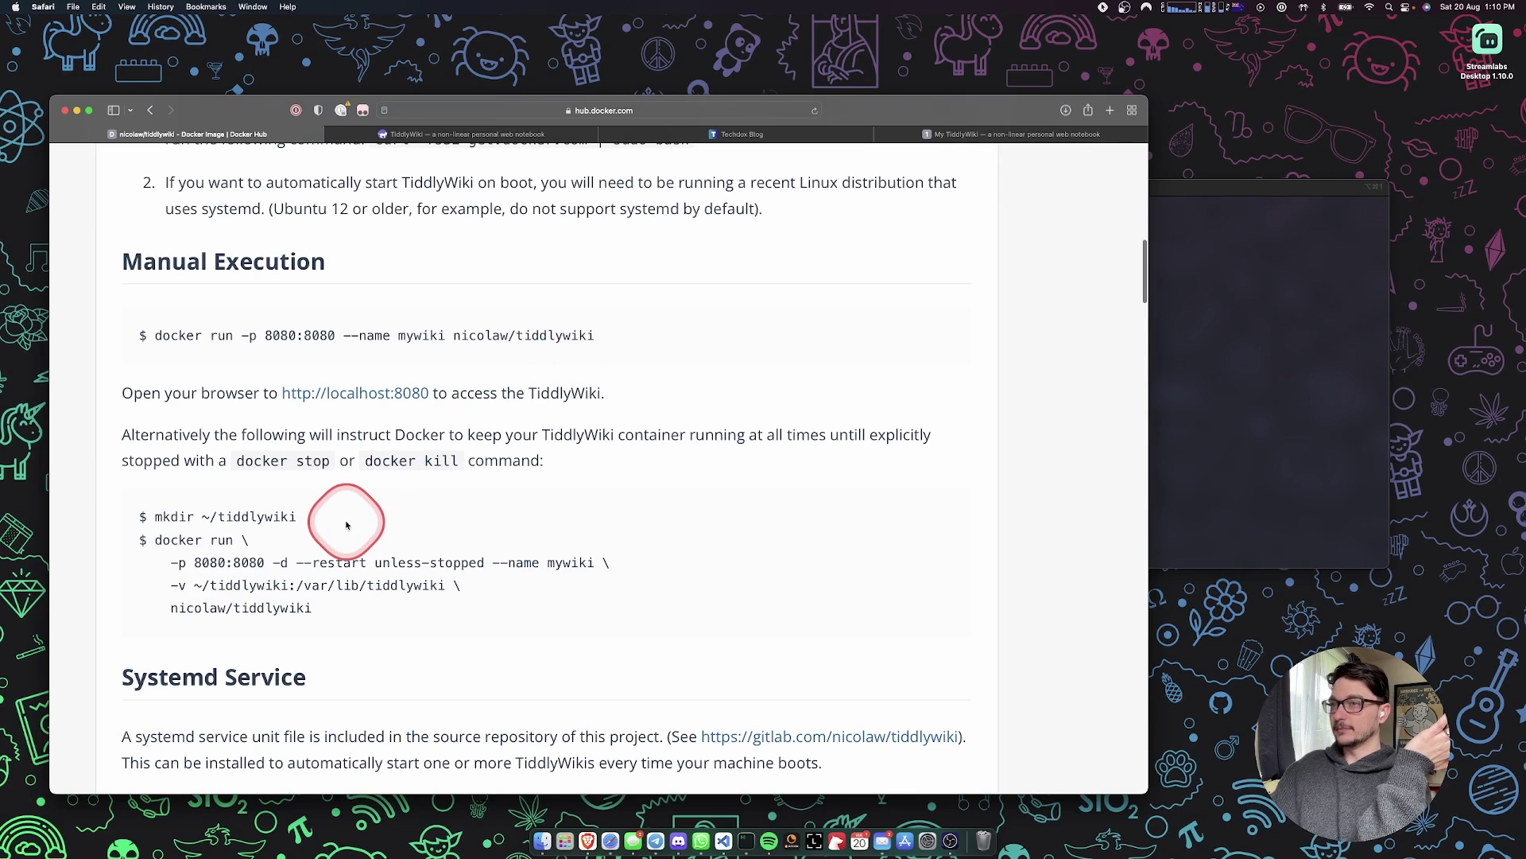
# - Highlight the ~/tiddlywiki directory path and the docker run command lines
pyautogui.moveTo(297, 518); pyautogui.dragTo(201, 518)
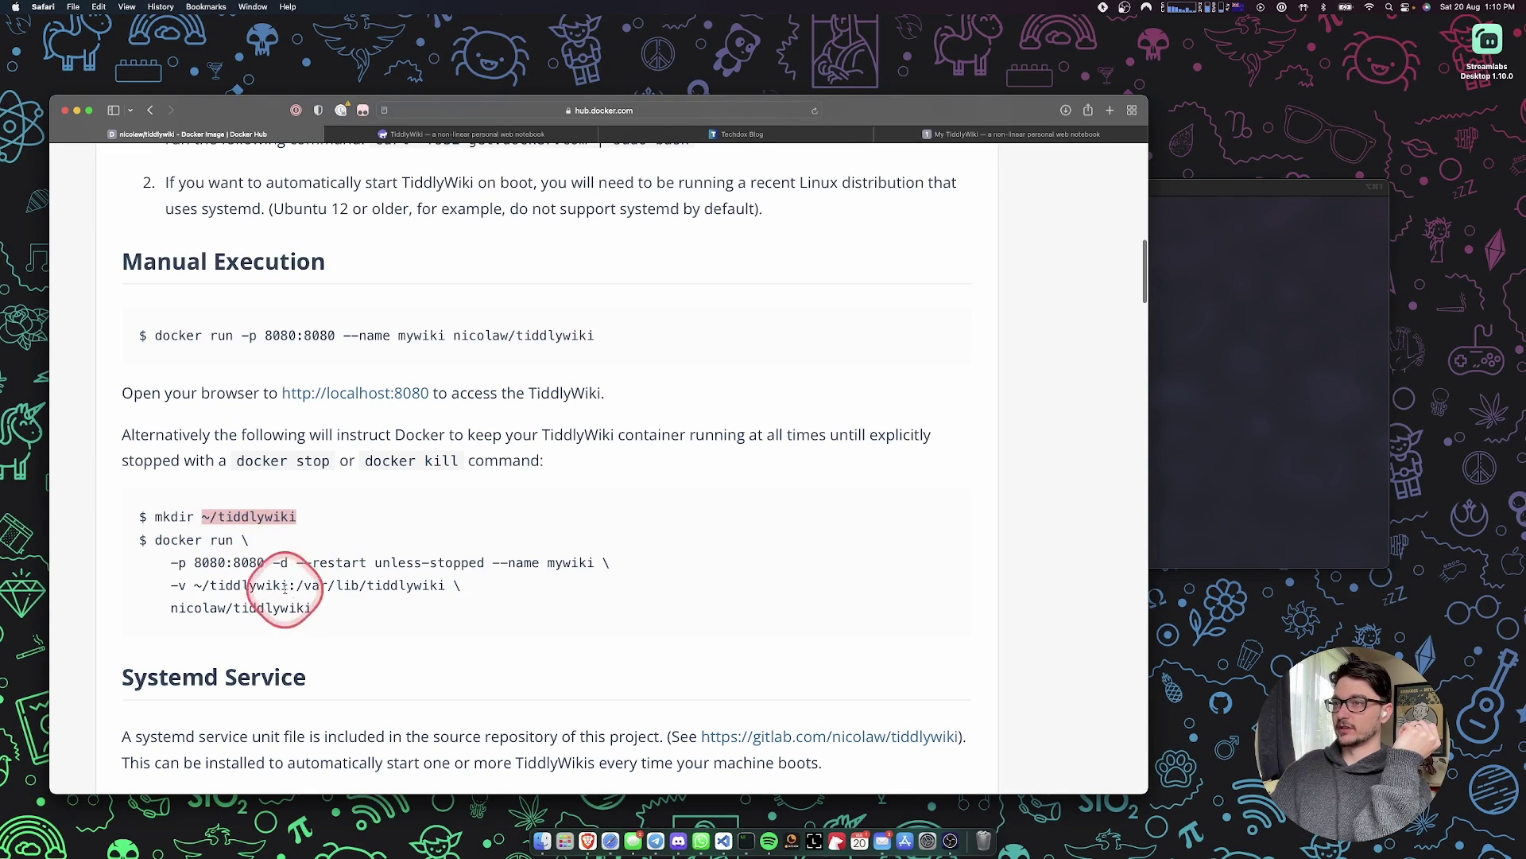
pyautogui.moveTo(307, 607); pyautogui.dragTo(212, 512)
pyautogui.click(212, 511)
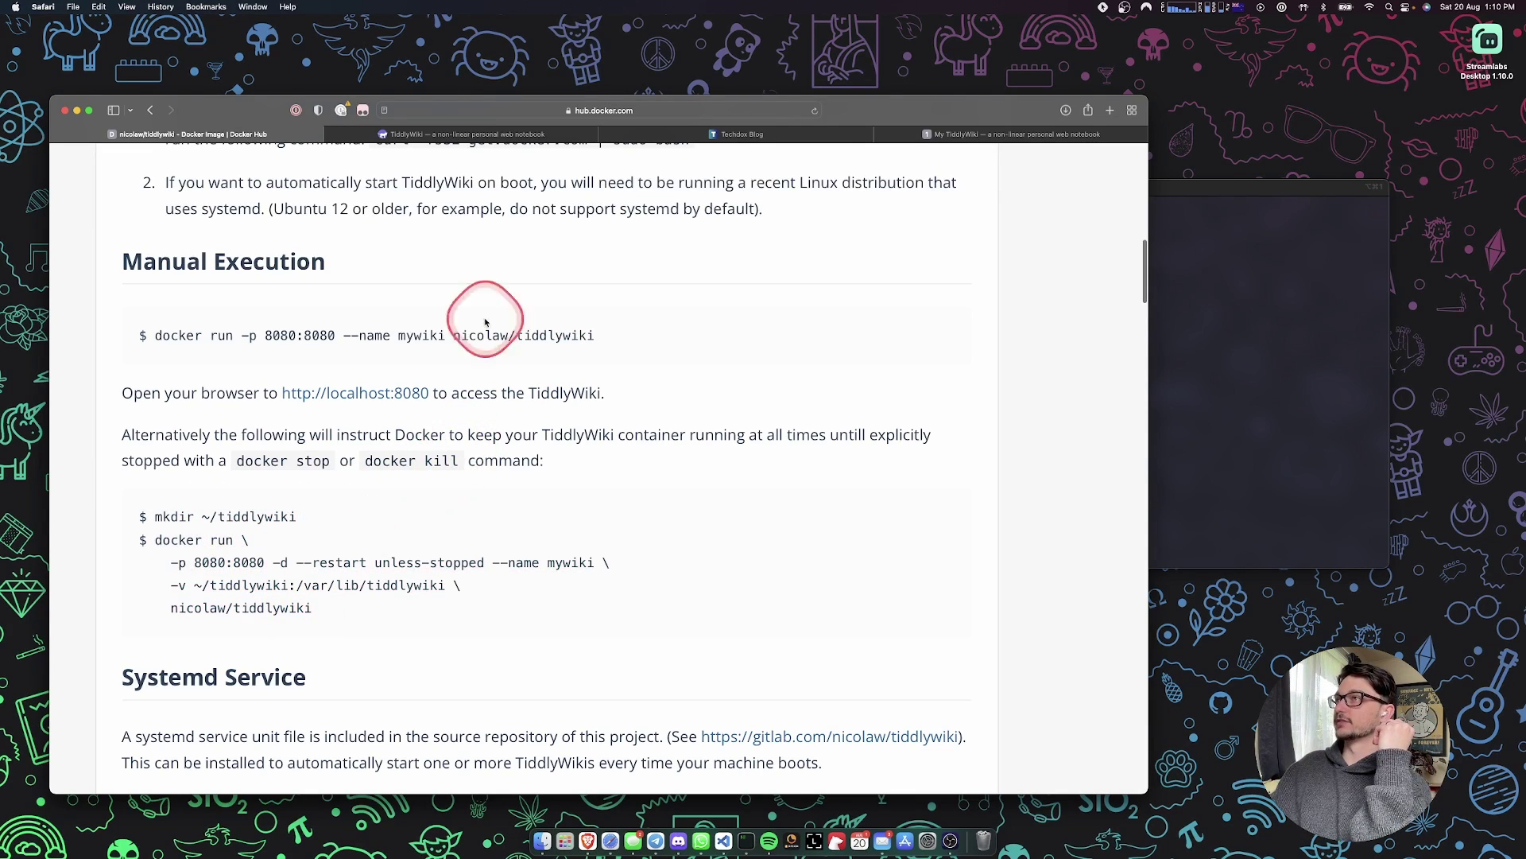
# - Return to tiddlywiki.com, browse GettingStarted and Community, then scroll back to HelloThere
pyautogui.click(457, 135)
pyautogui.scroll(-10, 501, 334)
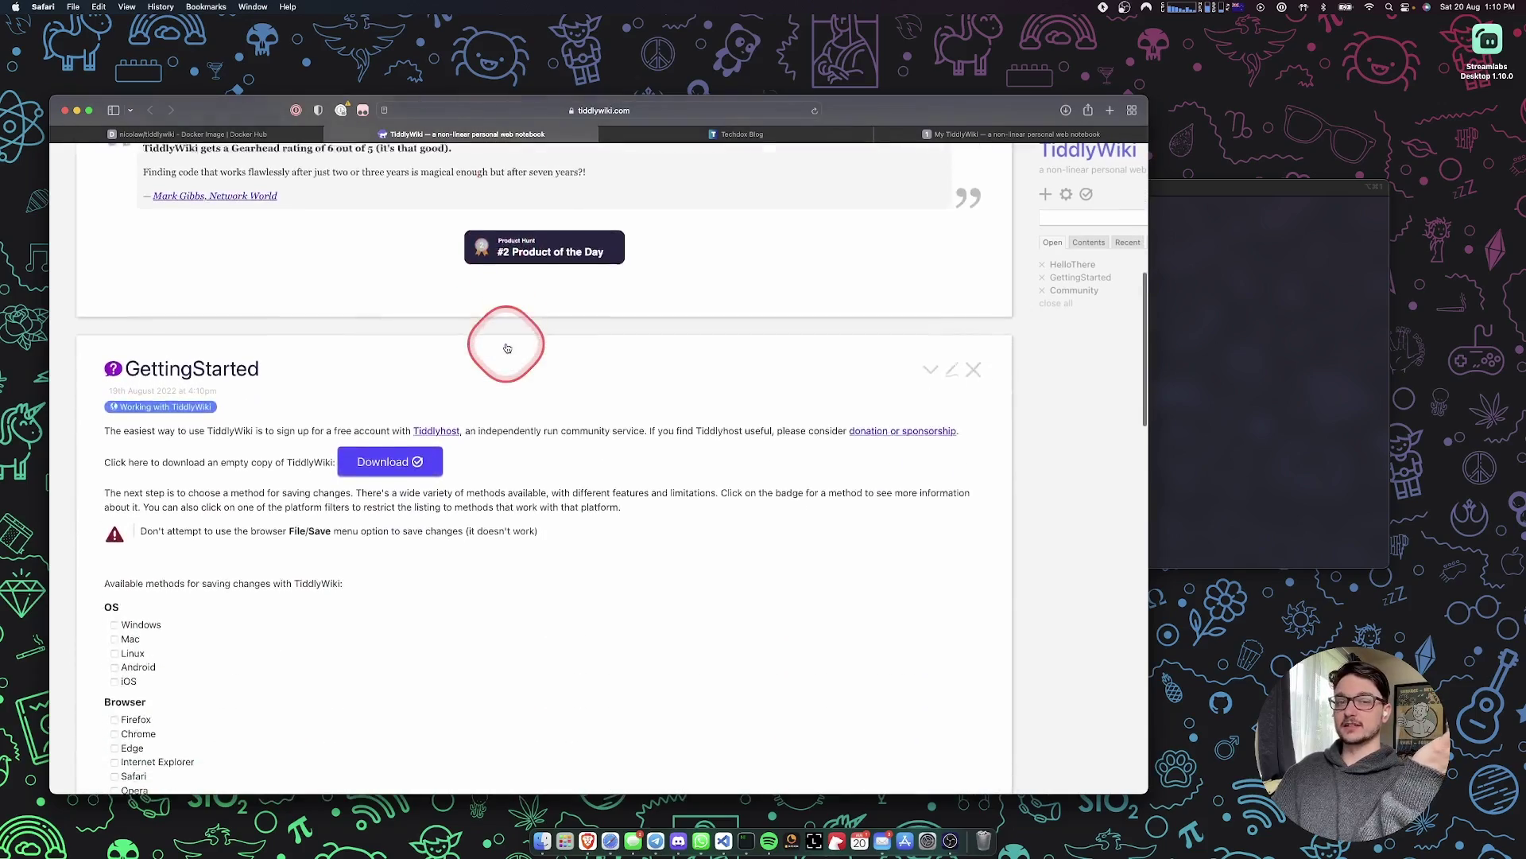
pyautogui.scroll(-1, 507, 348)
pyautogui.scroll(3, 509, 342)
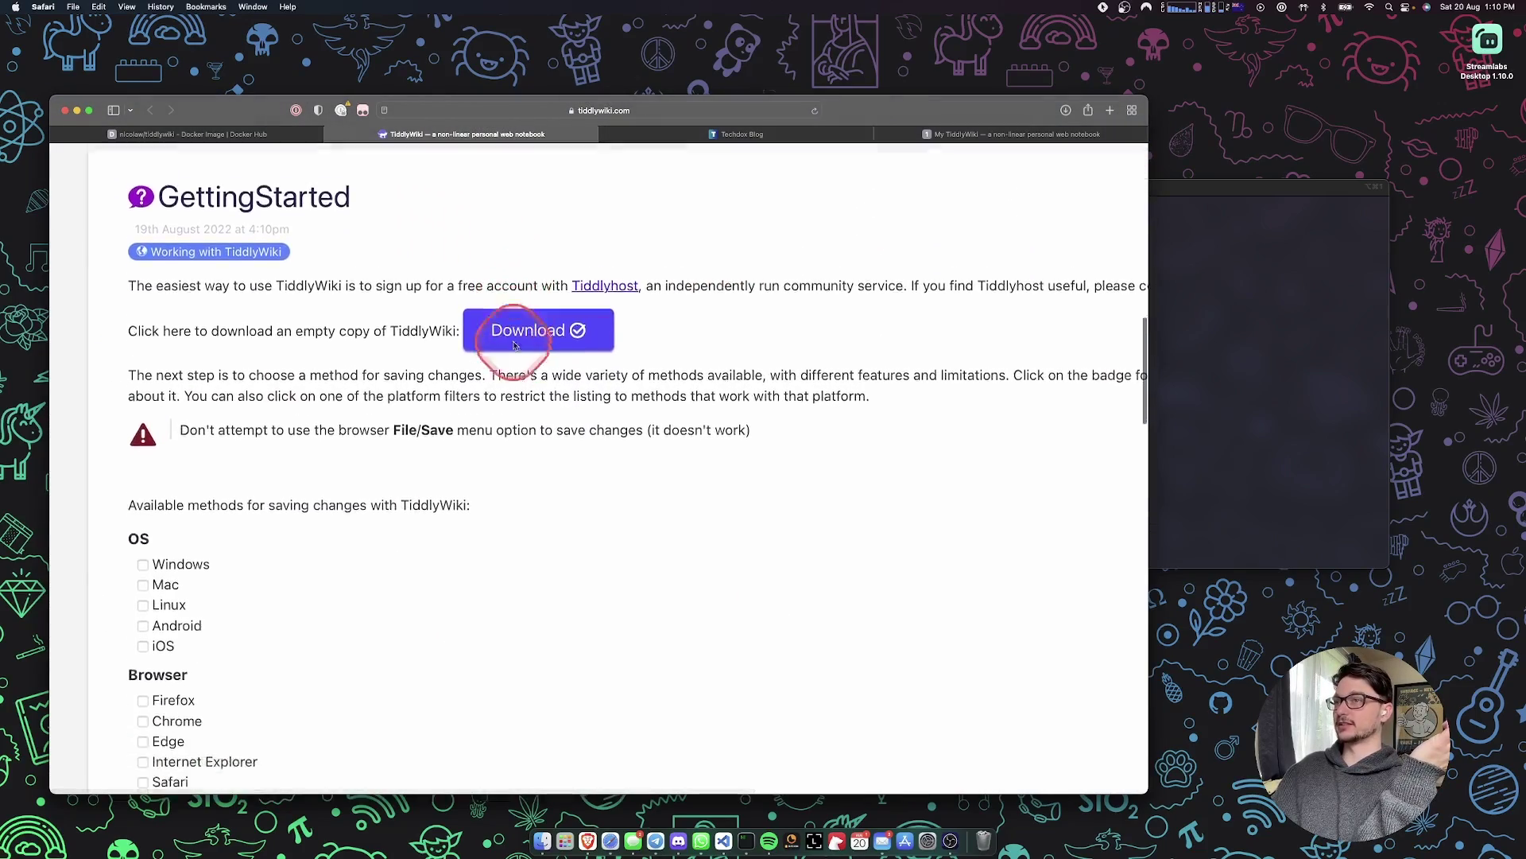
pyautogui.scroll(-3, 508, 342)
pyautogui.scroll(-2, 493, 347)
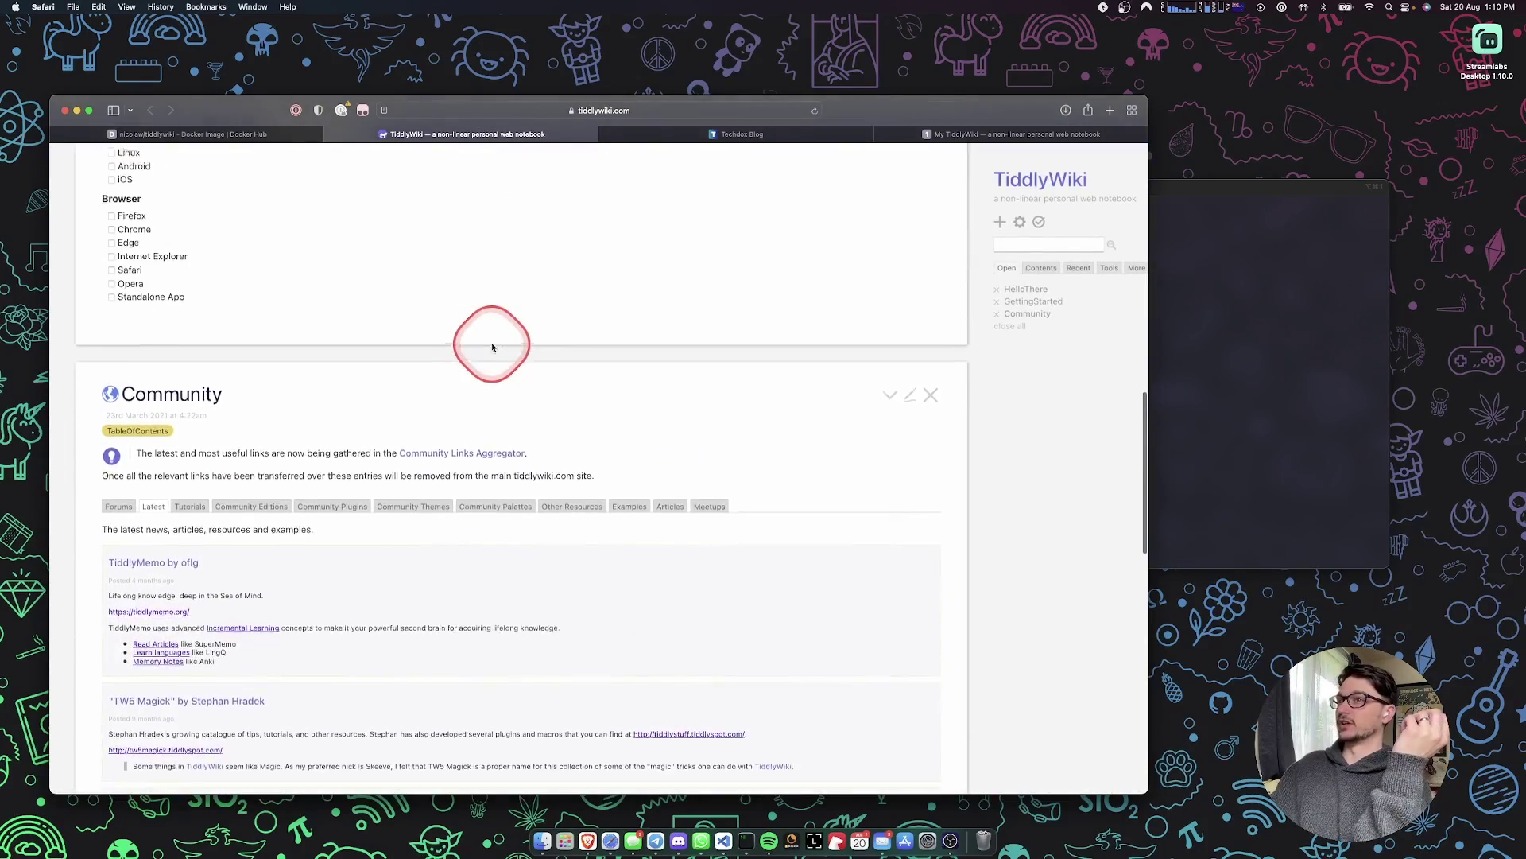
pyautogui.scroll(-10, 492, 348)
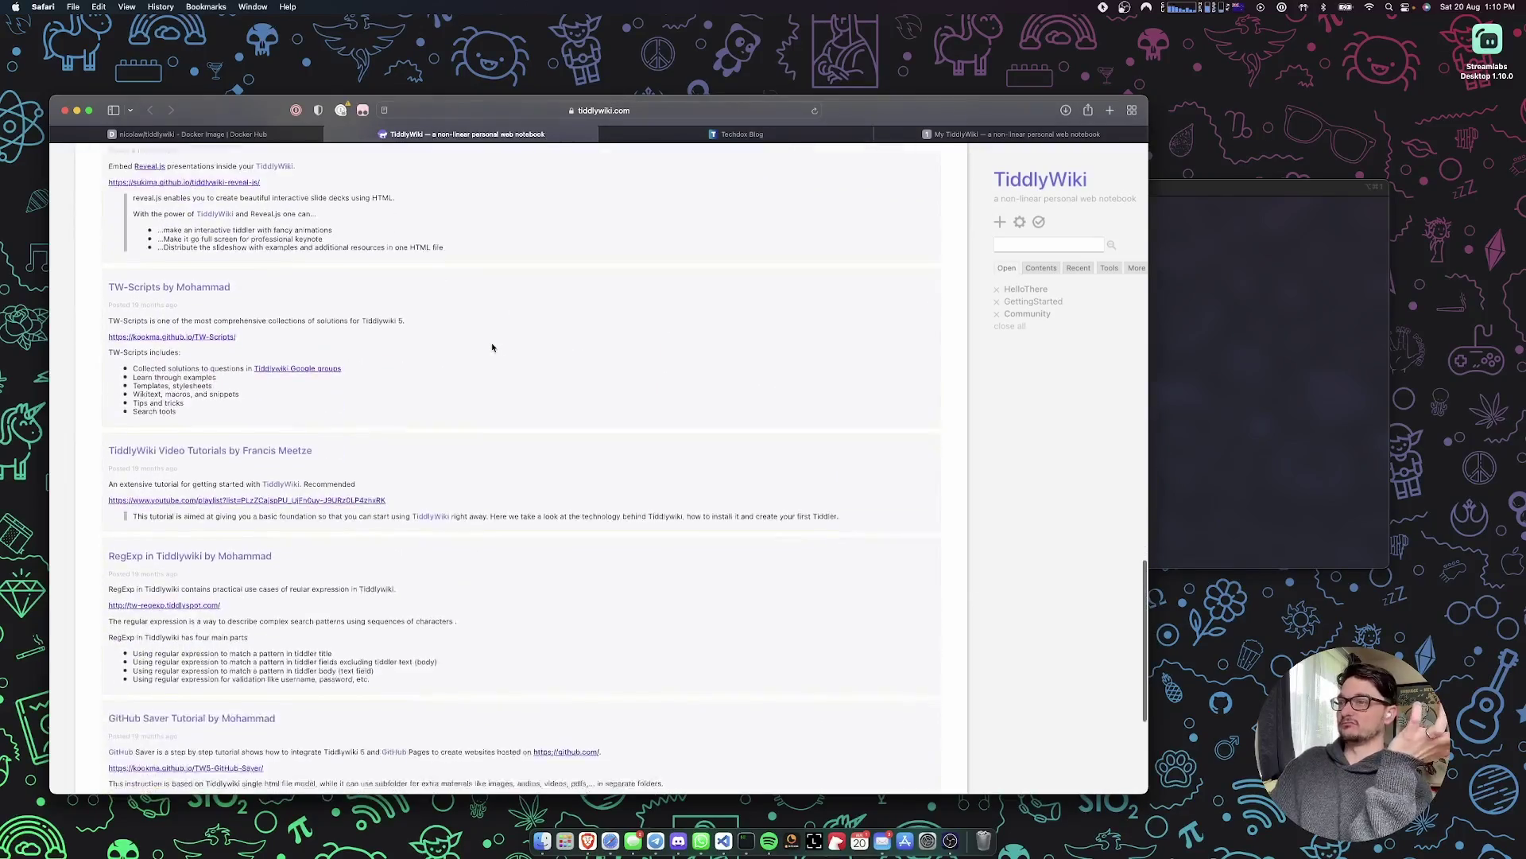
pyautogui.scroll(-5, 493, 347)
pyautogui.scroll(15, 493, 347)
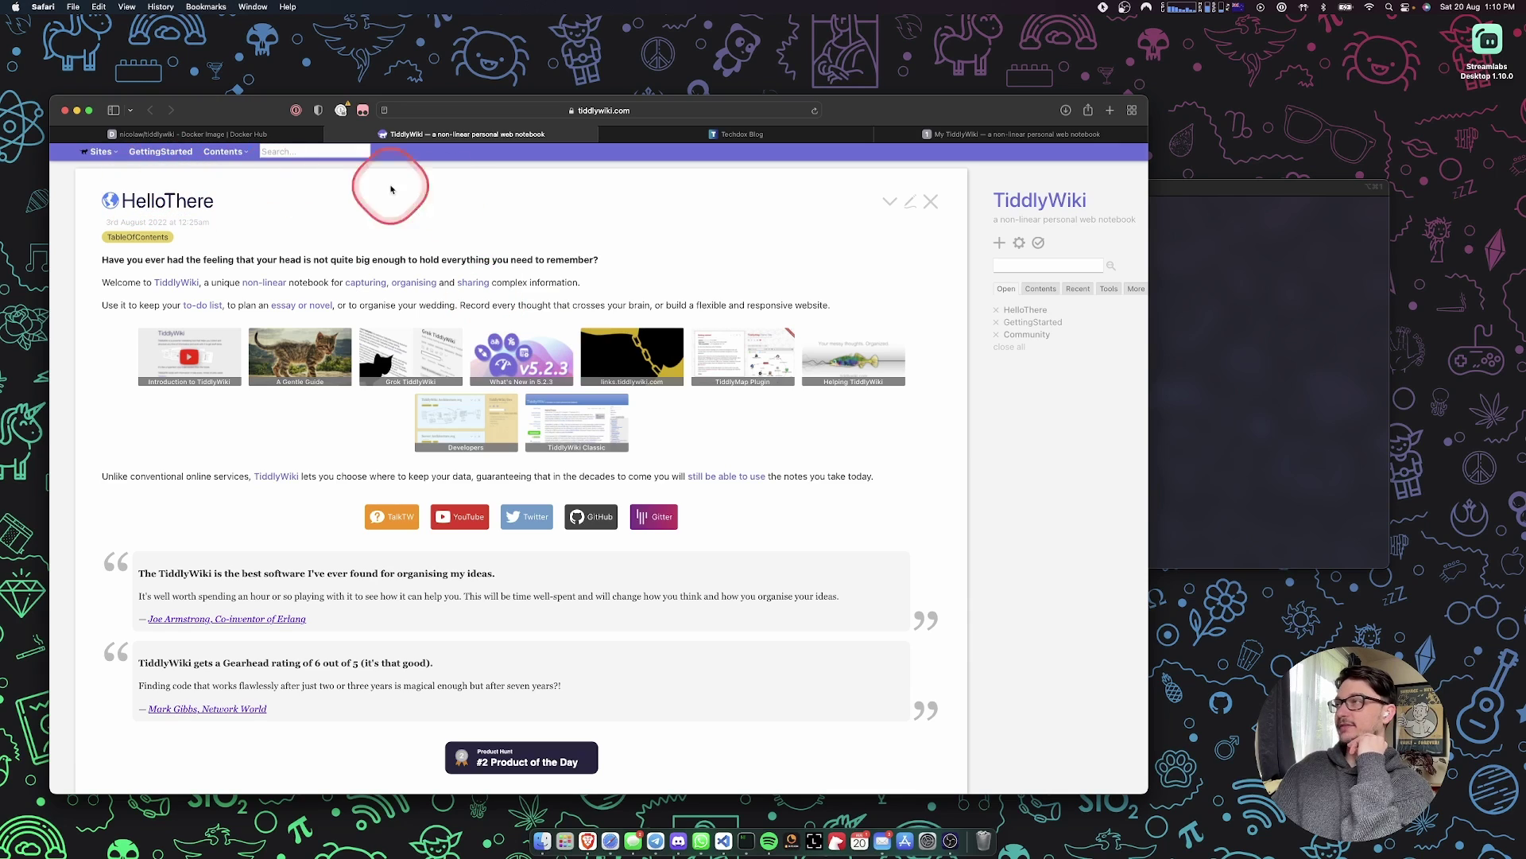
# - Back on Docker Hub, highlight the single-line and persistent docker run commands
pyautogui.click(210, 133)
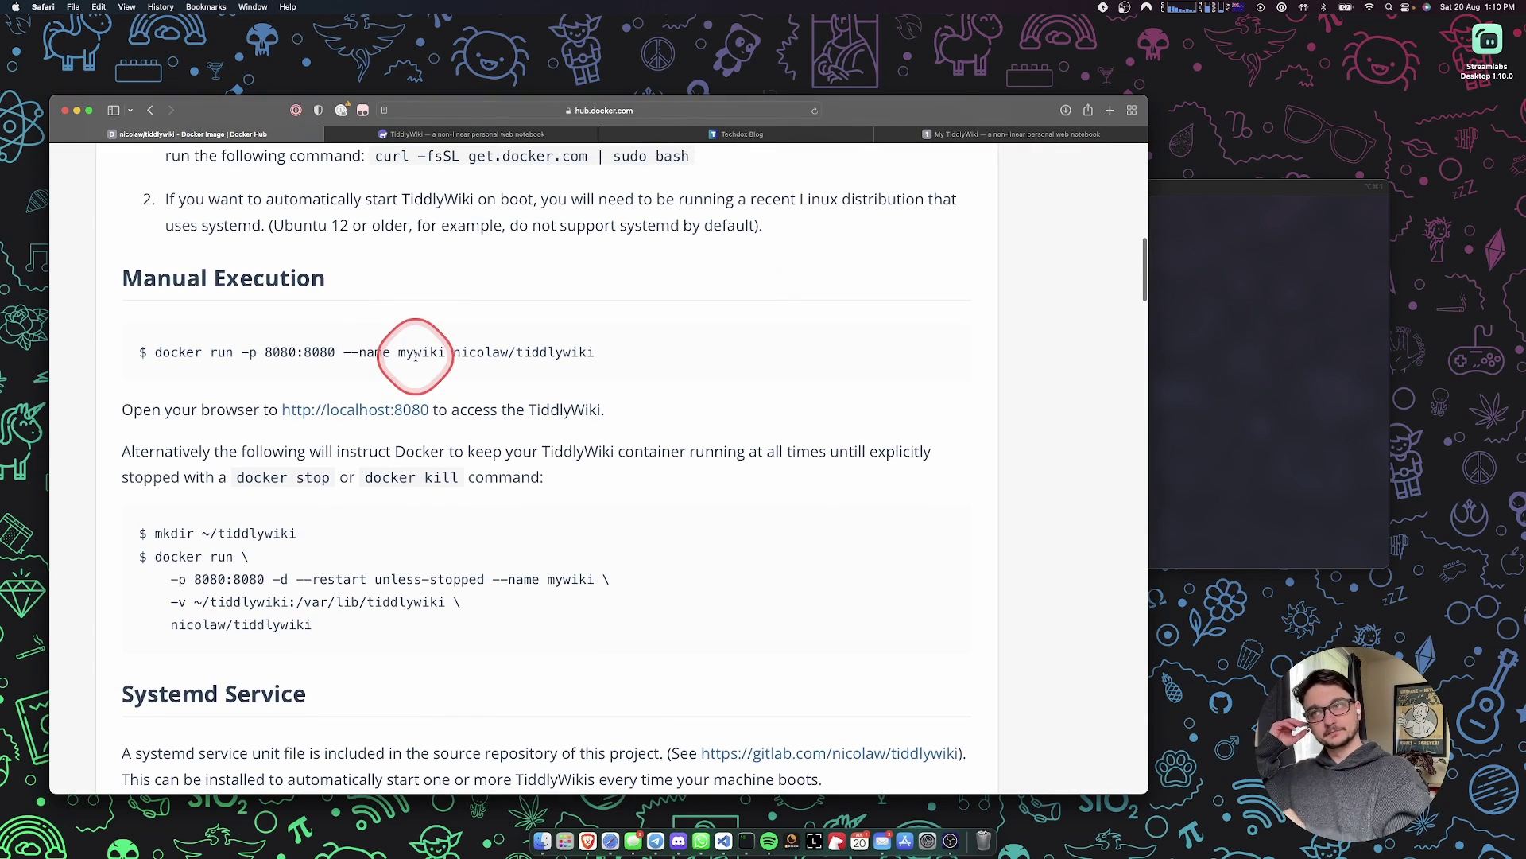
pyautogui.tripleClick(416, 355)
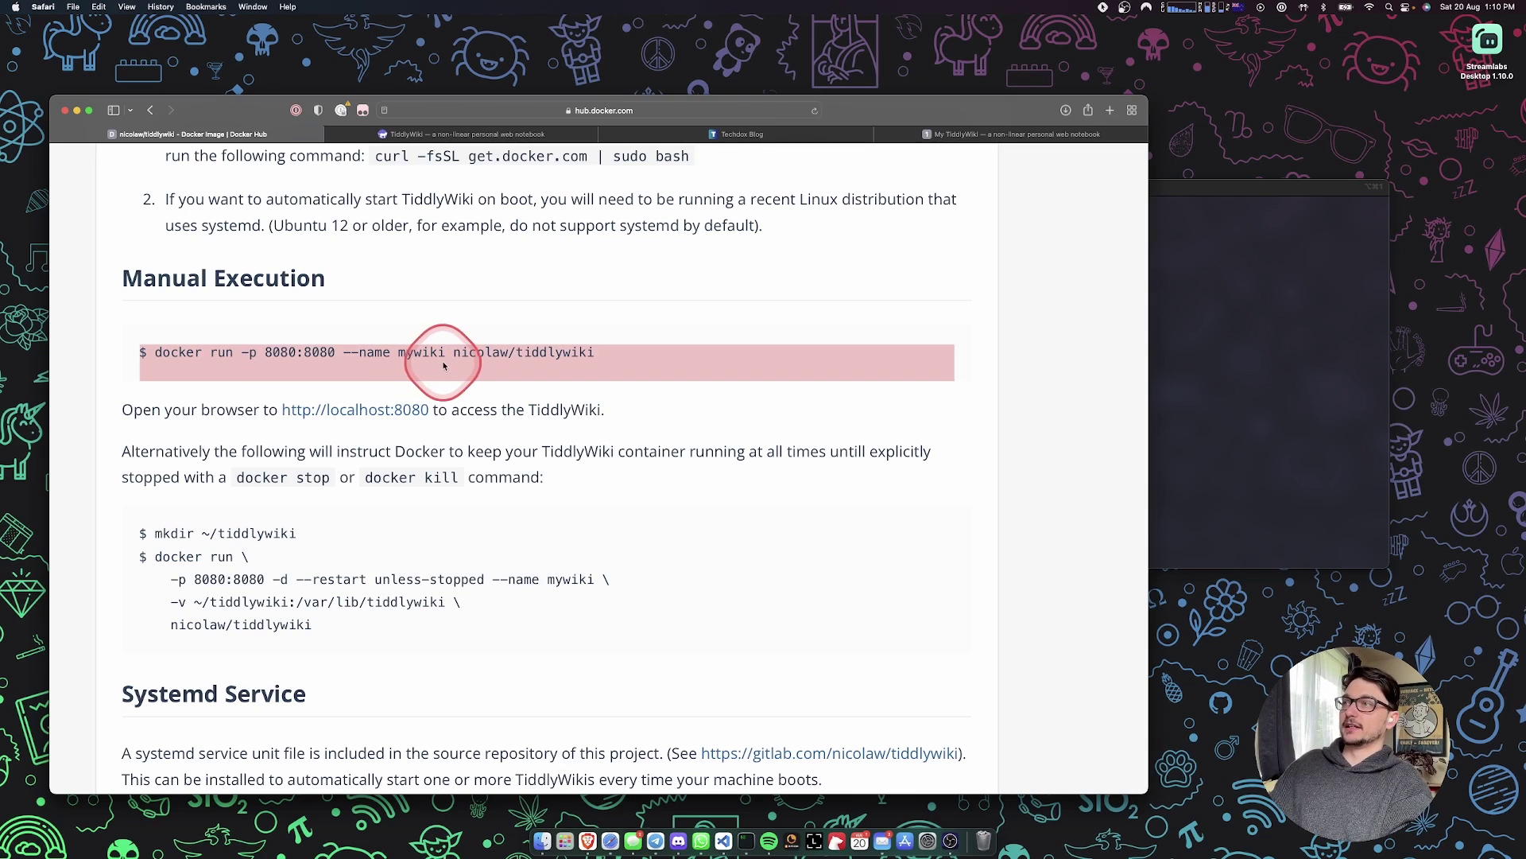
pyautogui.moveTo(595, 352); pyautogui.dragTo(156, 355)
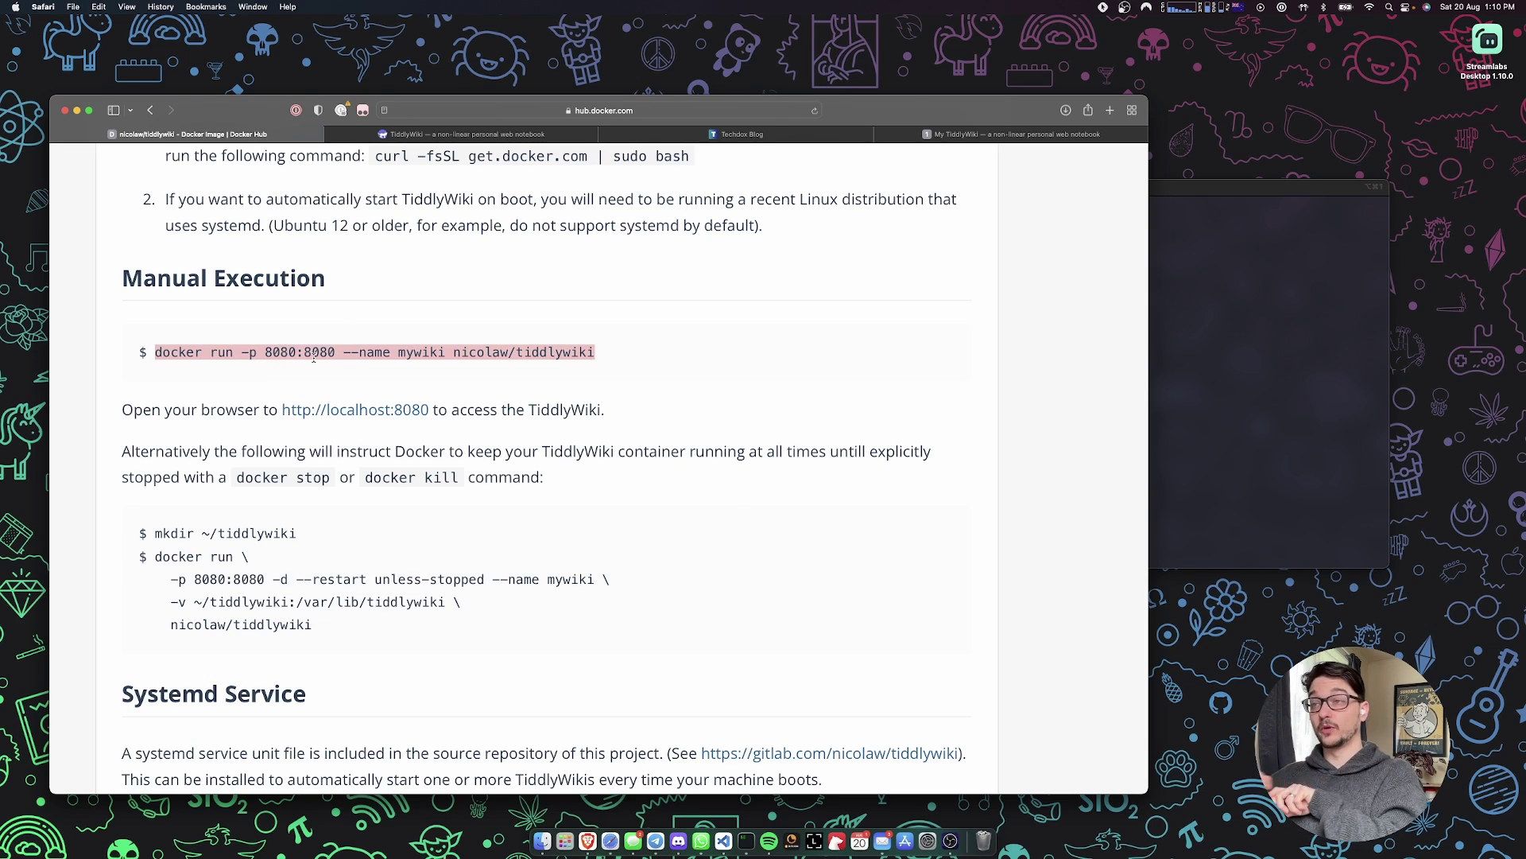
pyautogui.scroll(-3, 314, 358)
pyautogui.moveTo(312, 522); pyautogui.dragTo(154, 416)
pyautogui.click(154, 416)
# - Bring the iTerm2 terminal to the front with its prompt cleared
pyautogui.click(1160, 376)
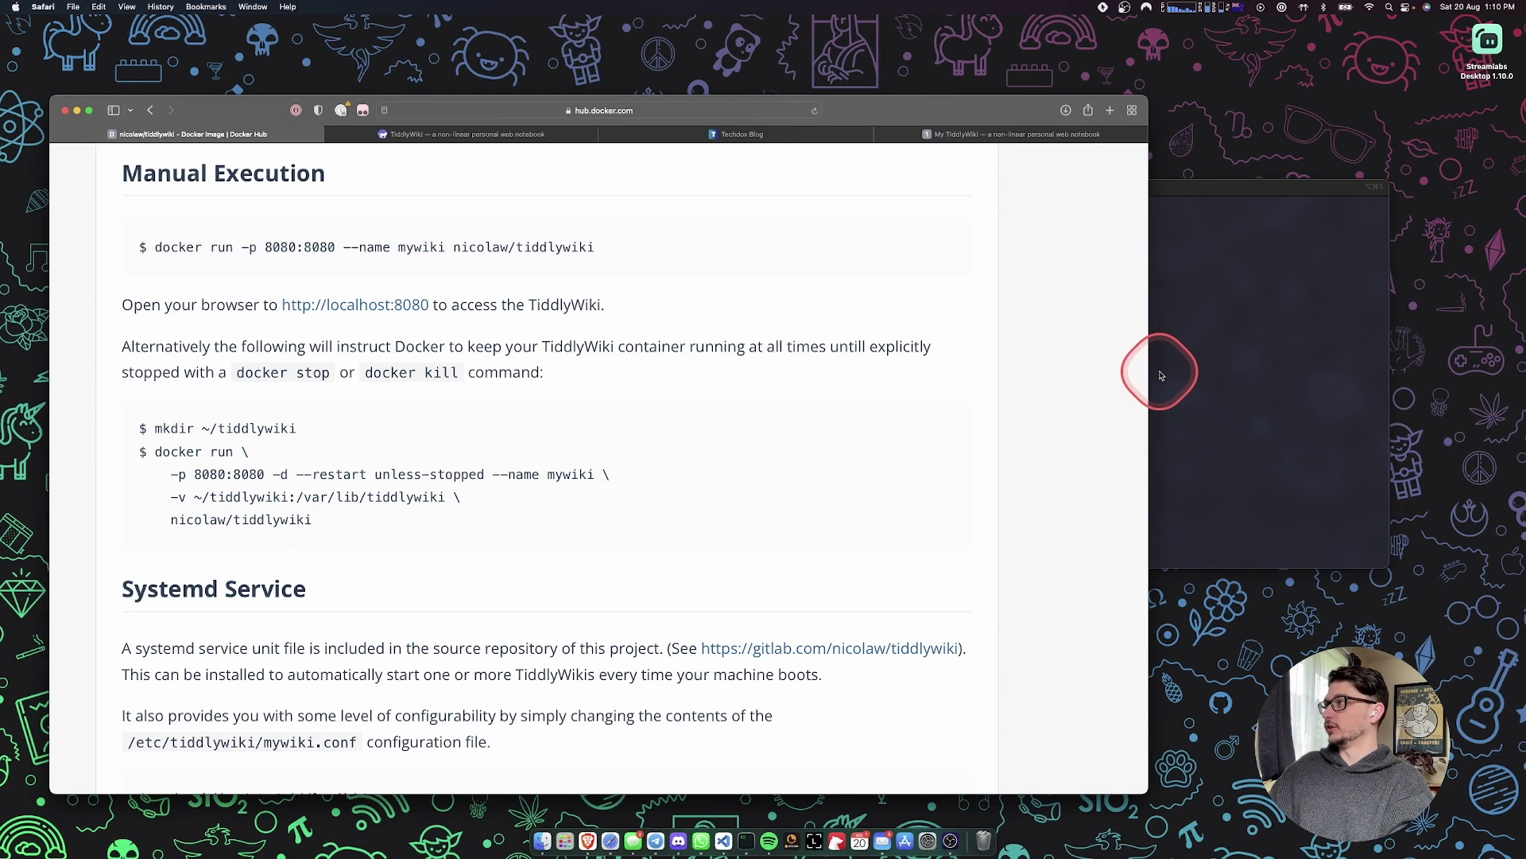
pyautogui.hotkey('ctrl', 'u')
pyautogui.click(569, 215)
# - Resize the terminal over the instructions and create the ~/tiddlywiki folder with mkdir
pyautogui.moveTo(453, 194); pyautogui.dragTo(713, 148)
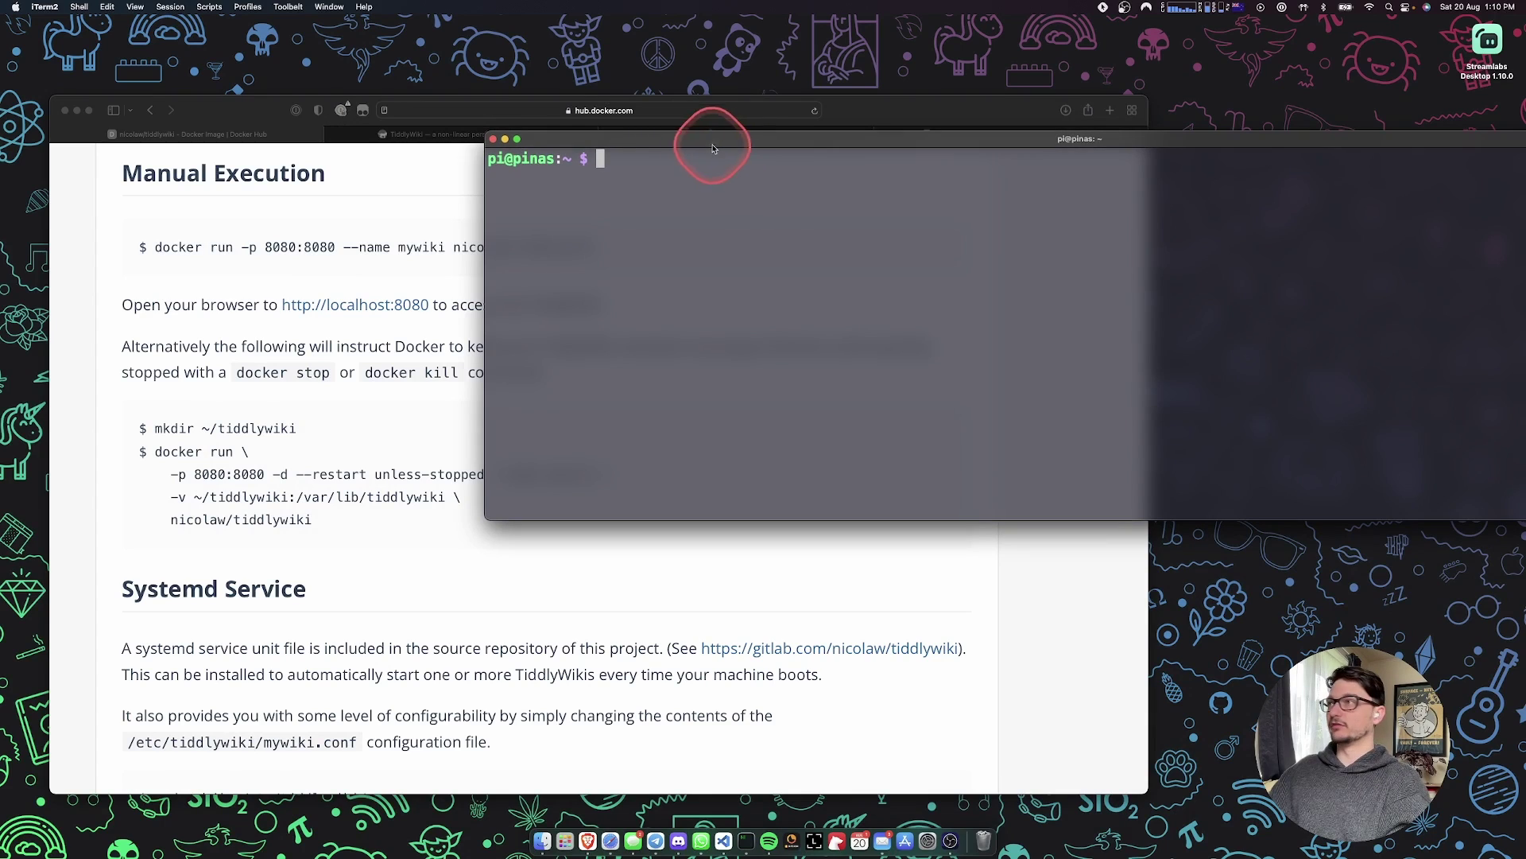
pyautogui.moveTo(487, 133); pyautogui.dragTo(907, 89)
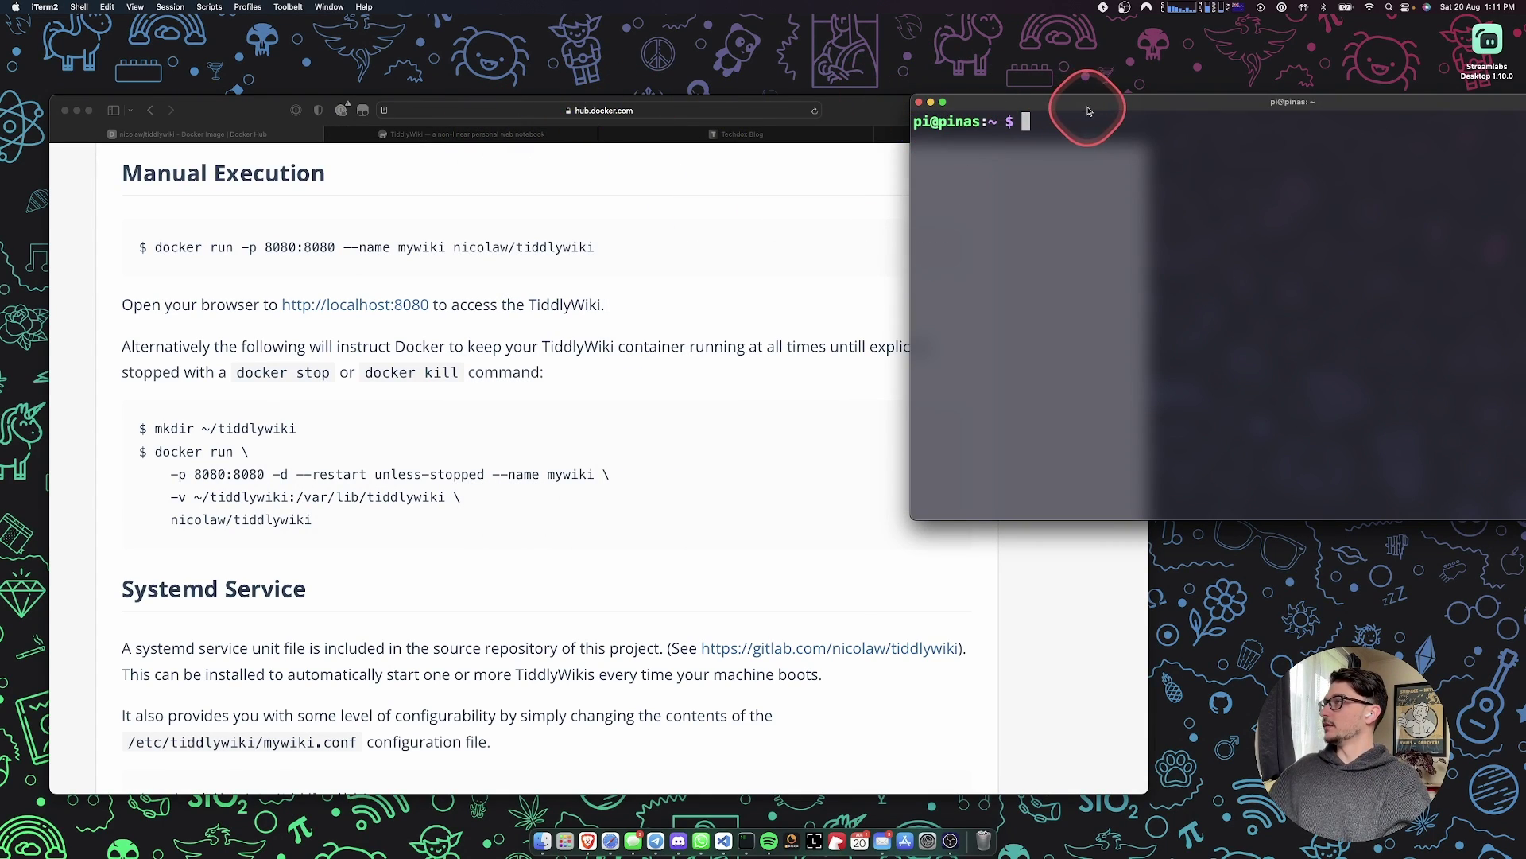
pyautogui.moveTo(1088, 112); pyautogui.dragTo(618, 91)
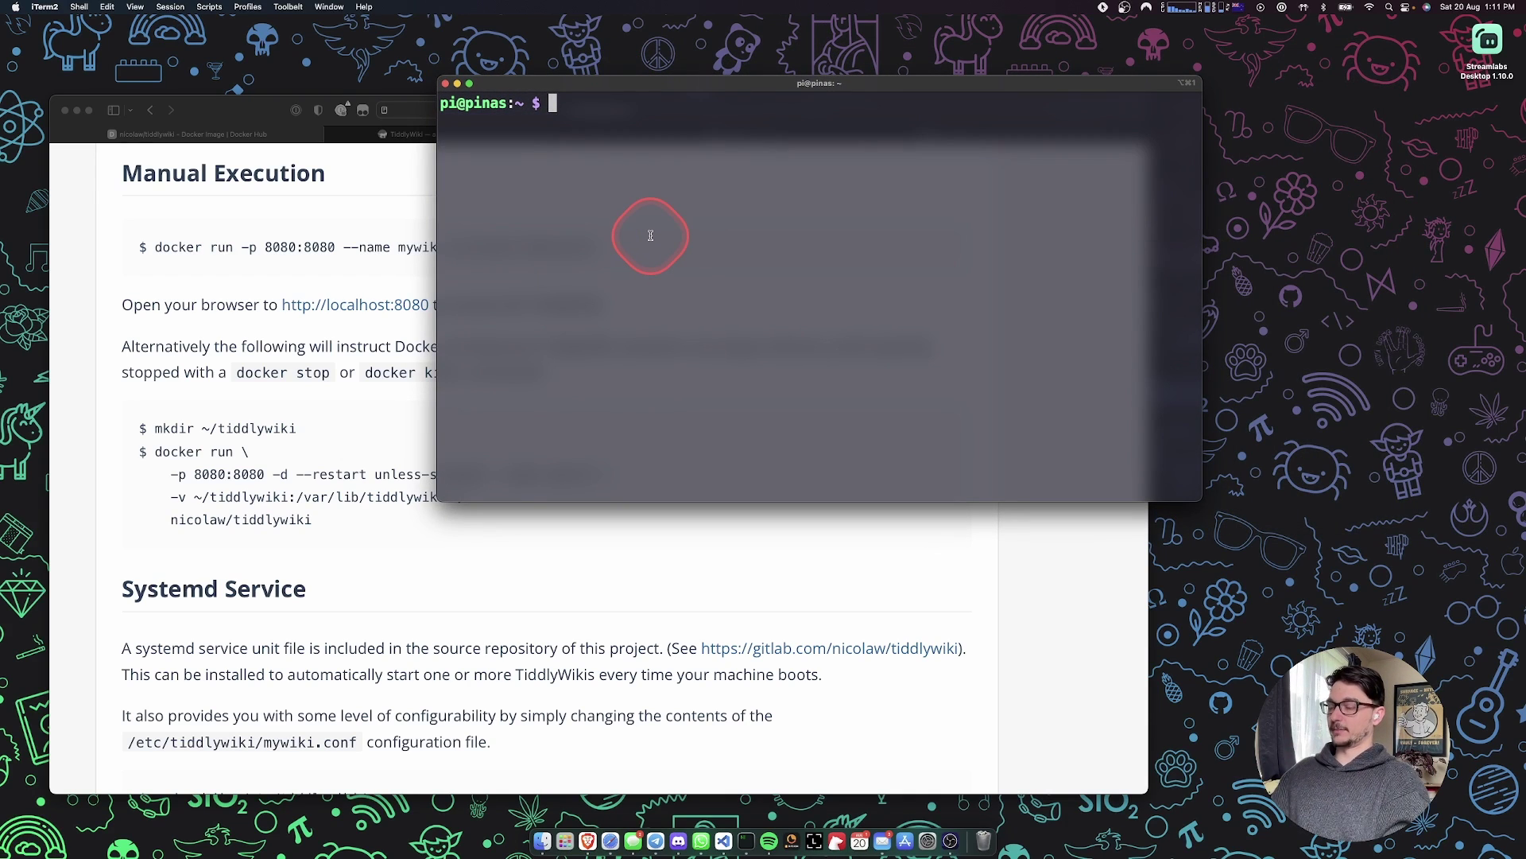
pyautogui.write('mkdir ~/tiddlywiki')
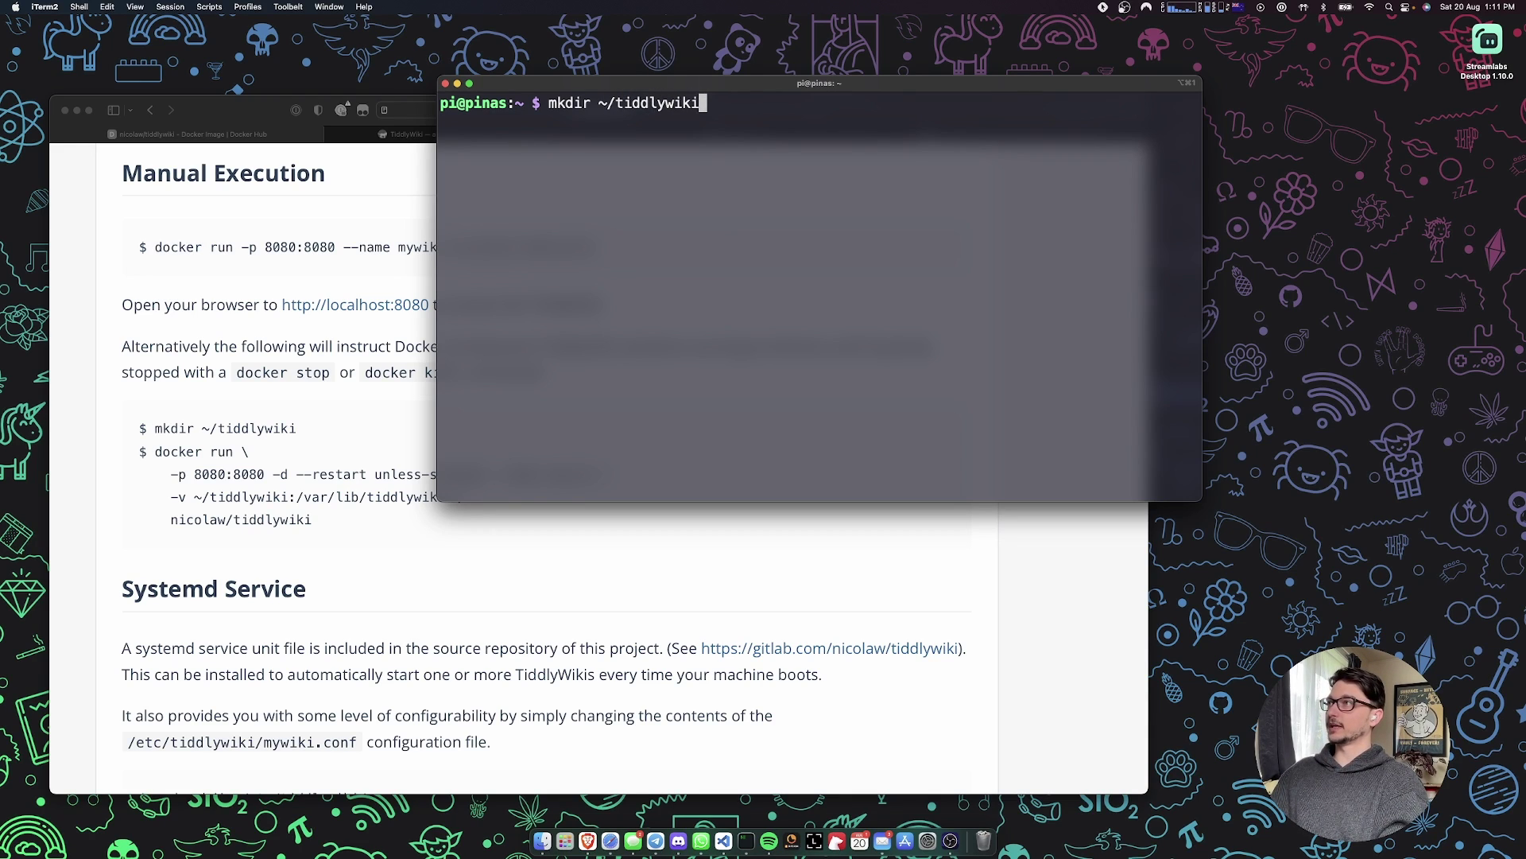
pyautogui.press('Return')
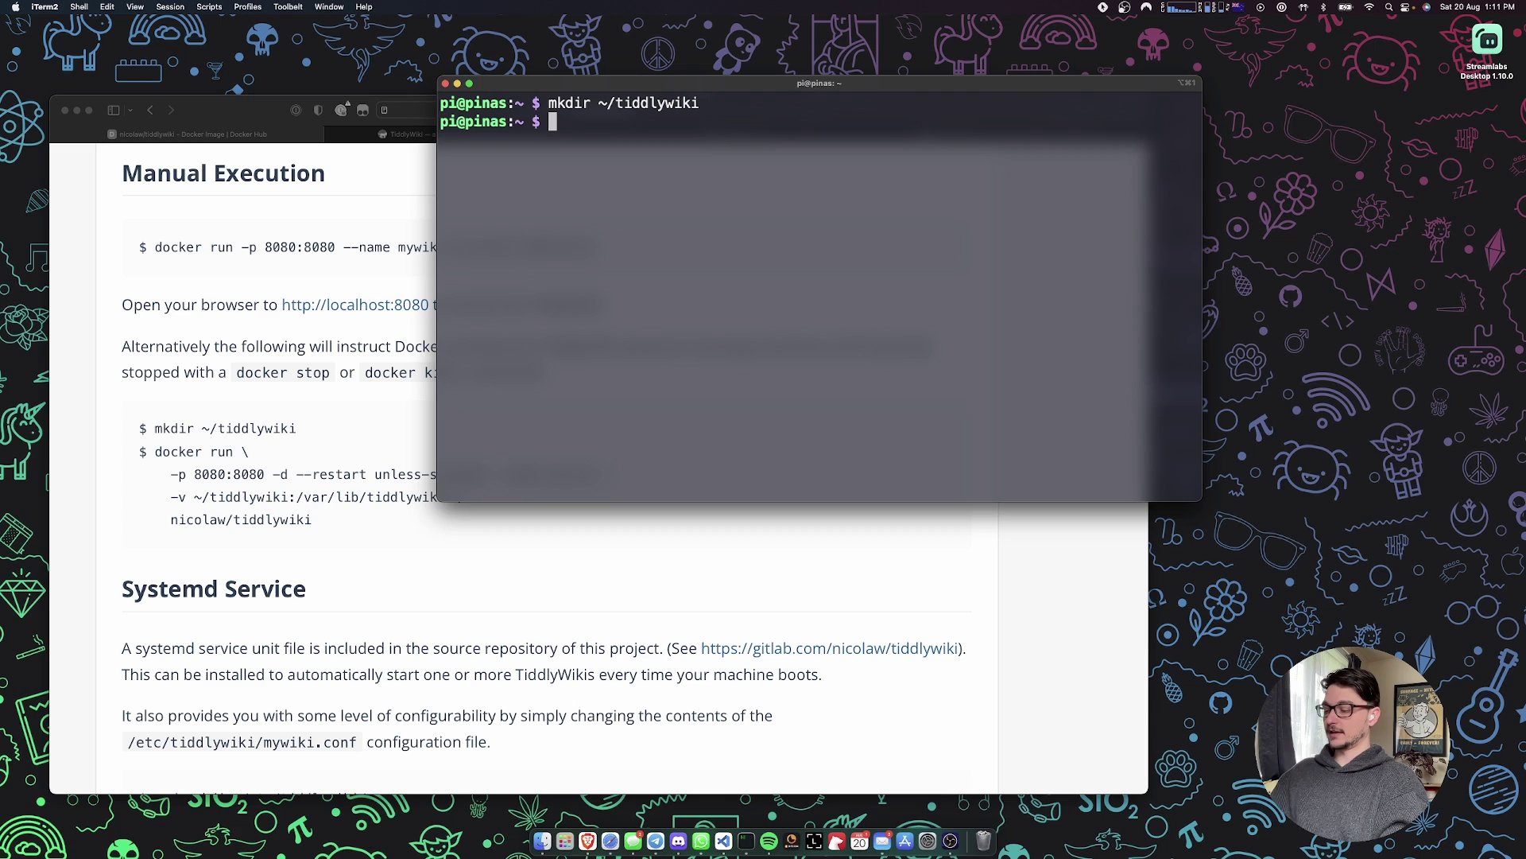
# - Paste the persistent docker run command (port 8080:8080) into the terminal, prefixed with sudo
pyautogui.click(285, 487)
pyautogui.moveTo(318, 519); pyautogui.dragTo(156, 449)
pyautogui.press('super+c')
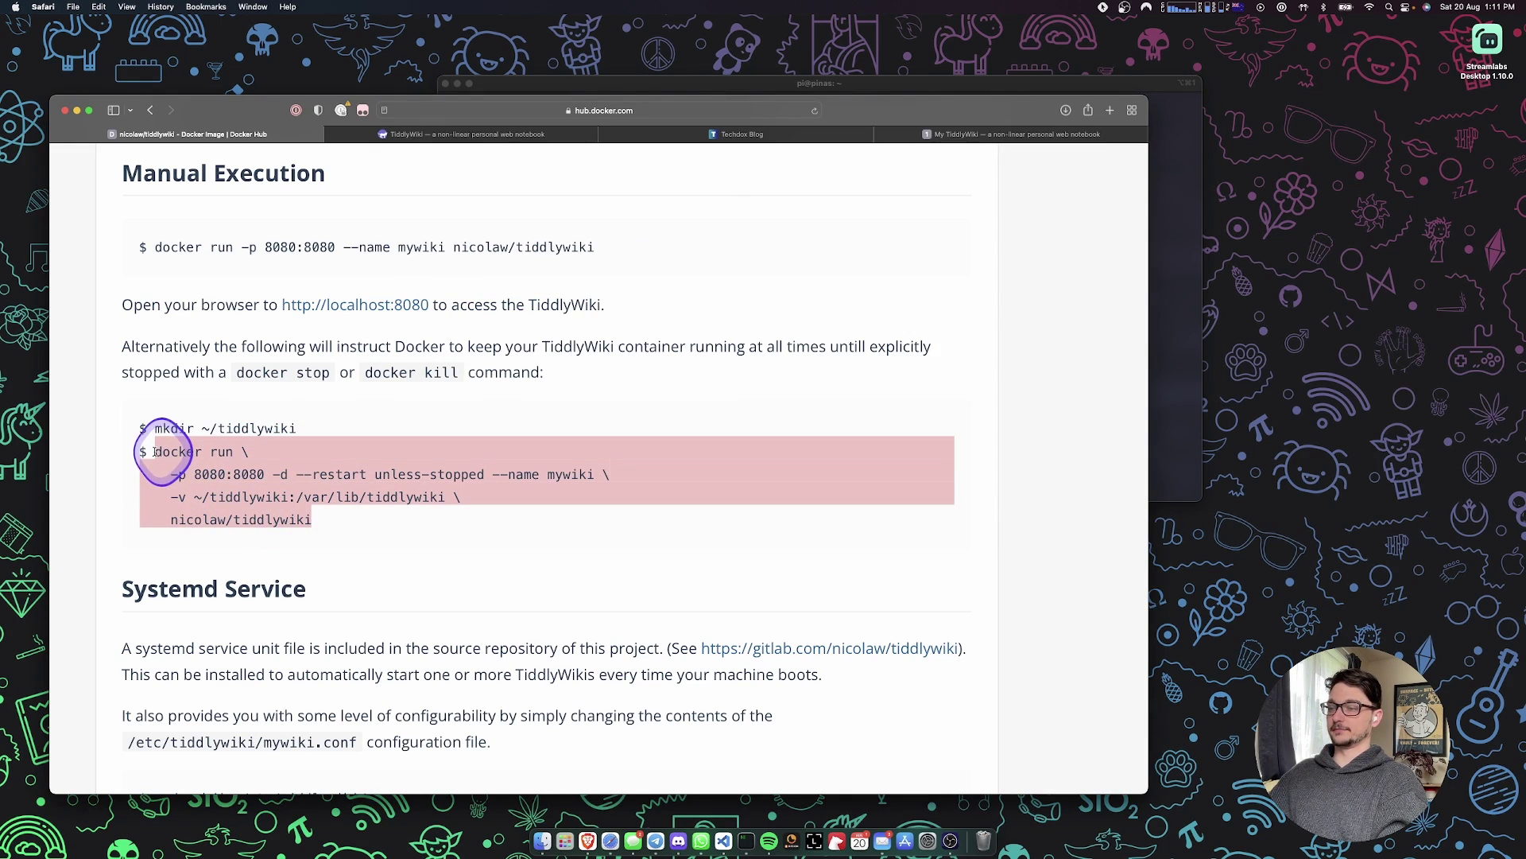
pyautogui.click(659, 368)
pyautogui.press('super+v')
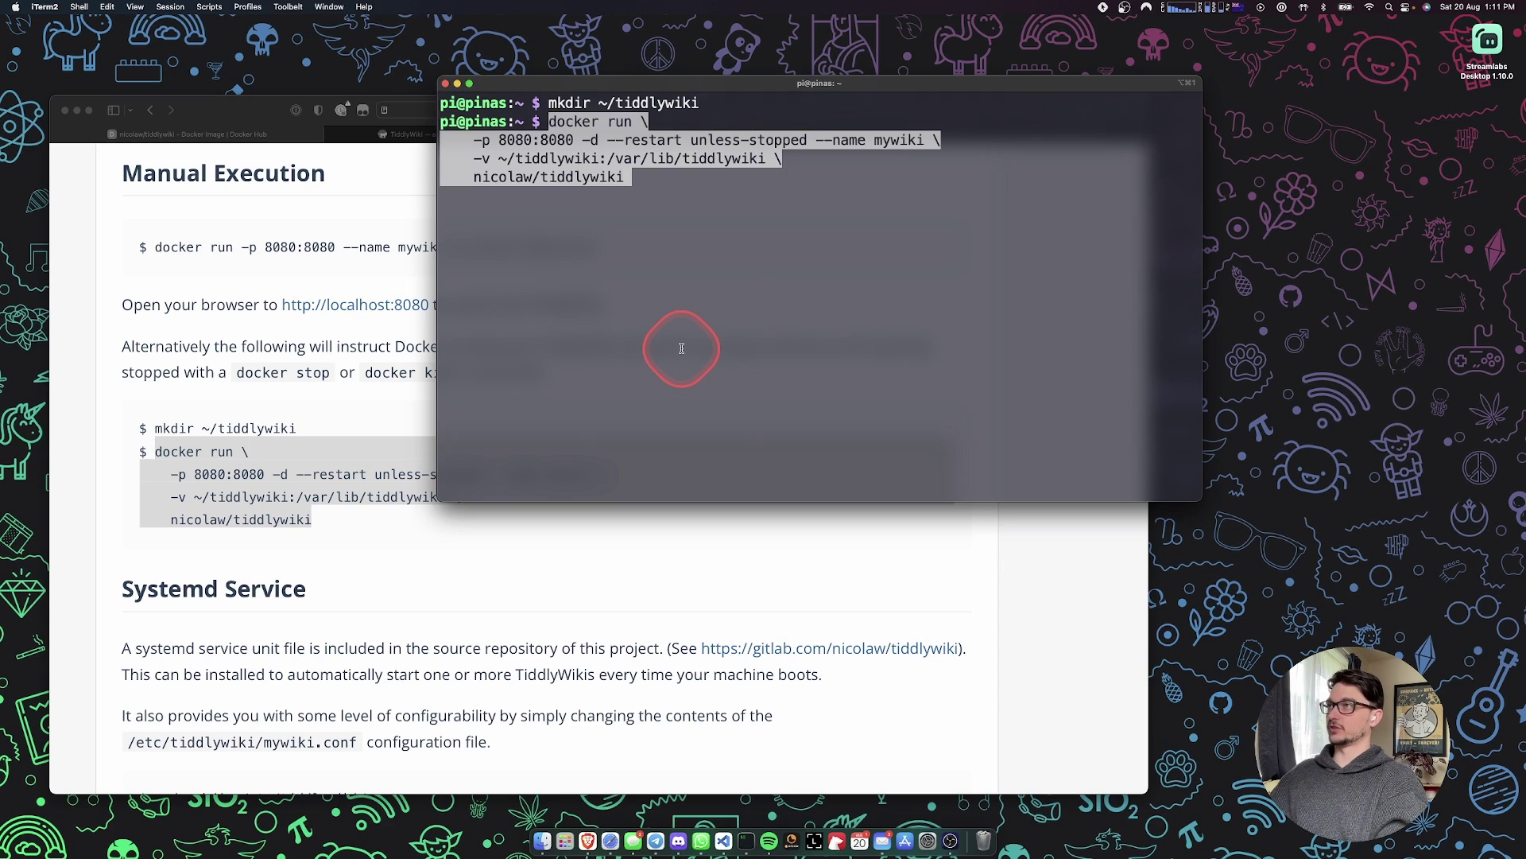
pyautogui.press('Left')
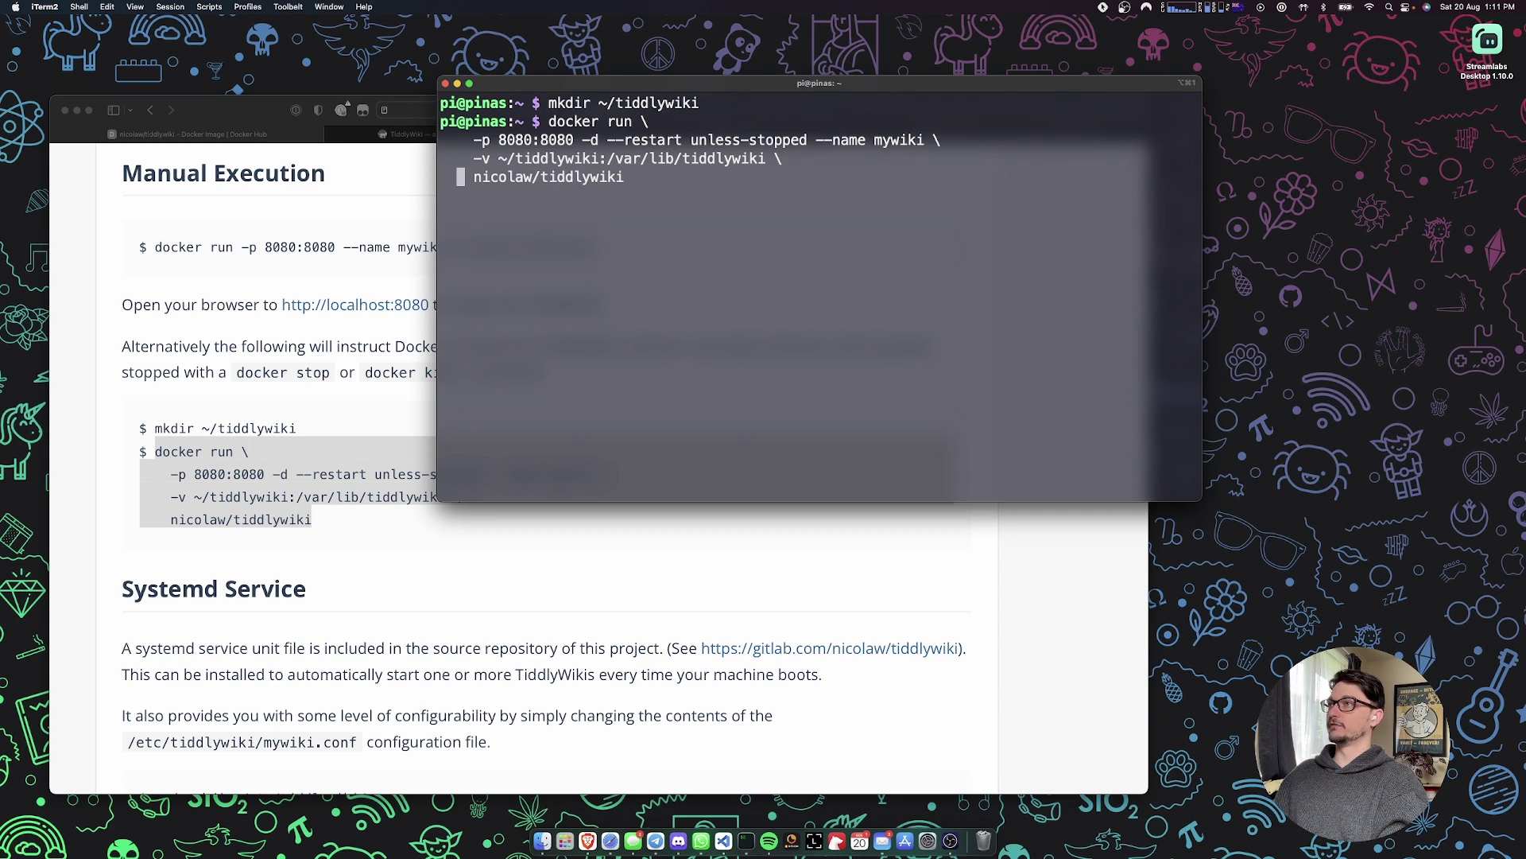
pyautogui.press('Left')
pyautogui.press('Left')
pyautogui.press('Left')
pyautogui.press('Up')
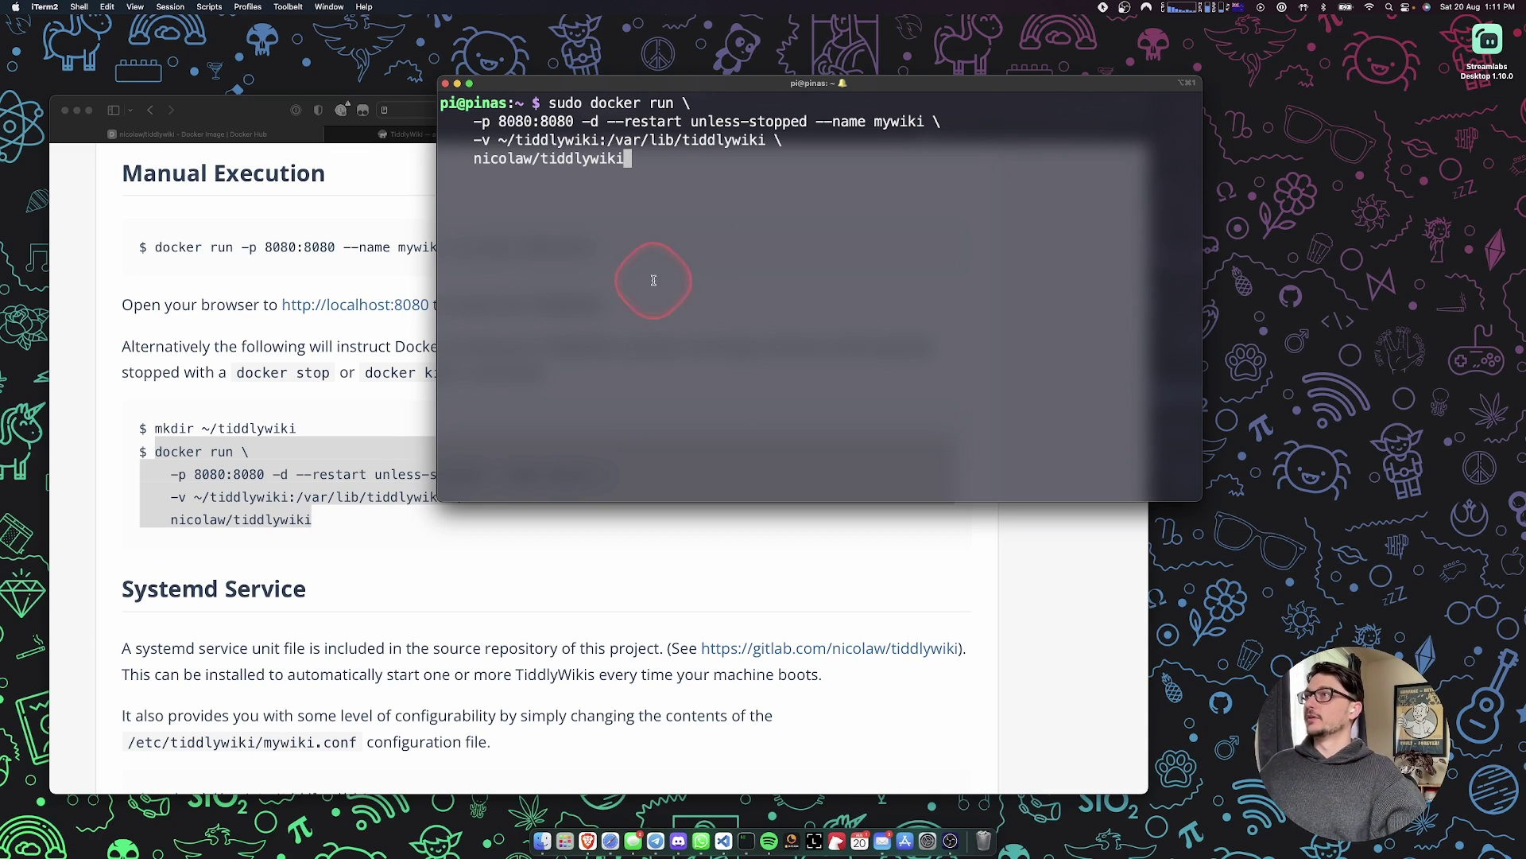
pyautogui.doubleClick(536, 121)
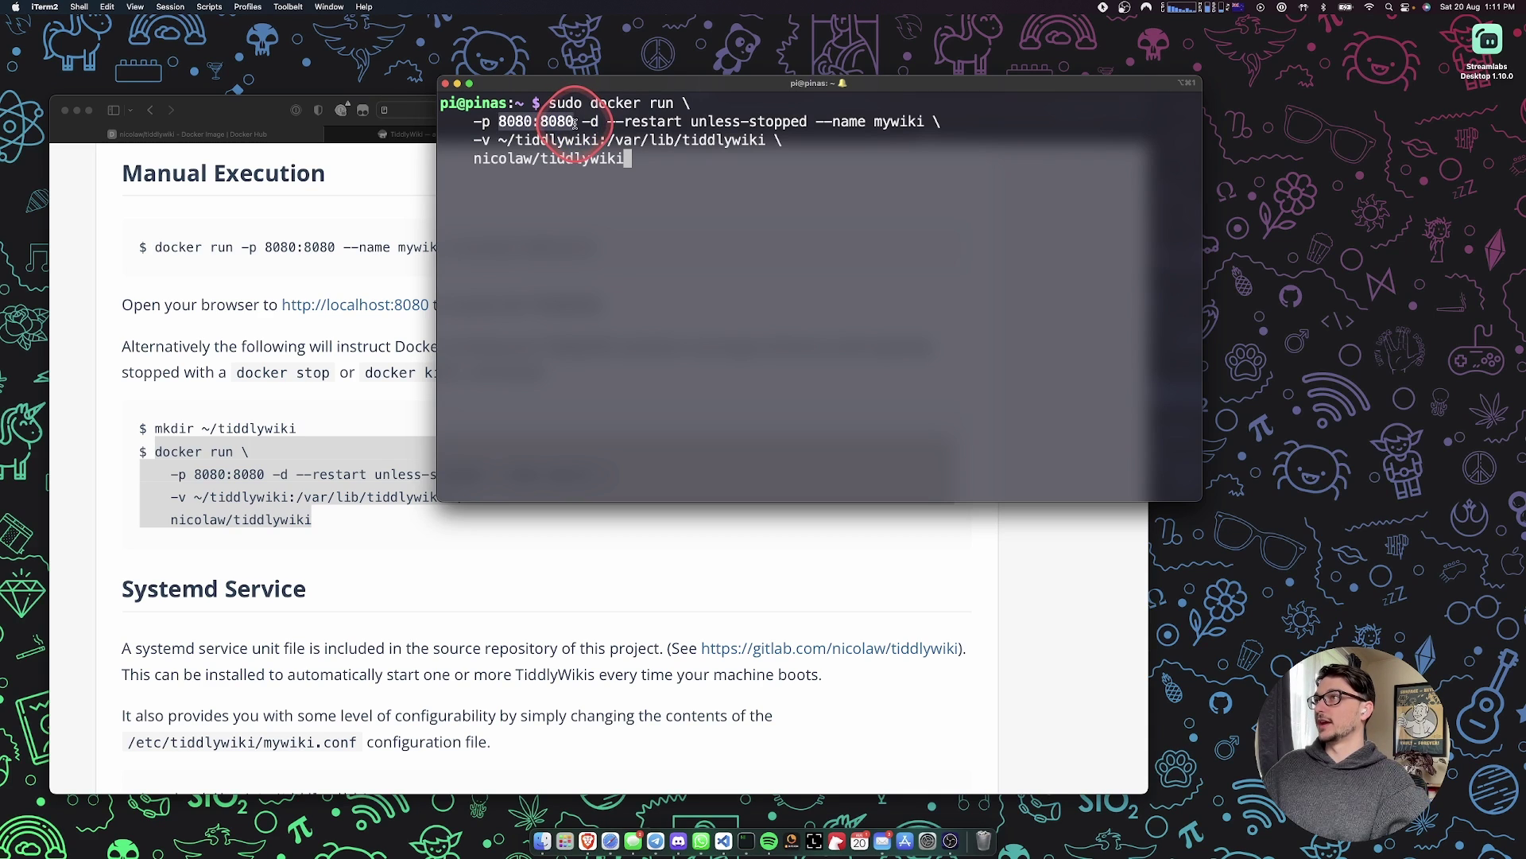
pyautogui.click(575, 122)
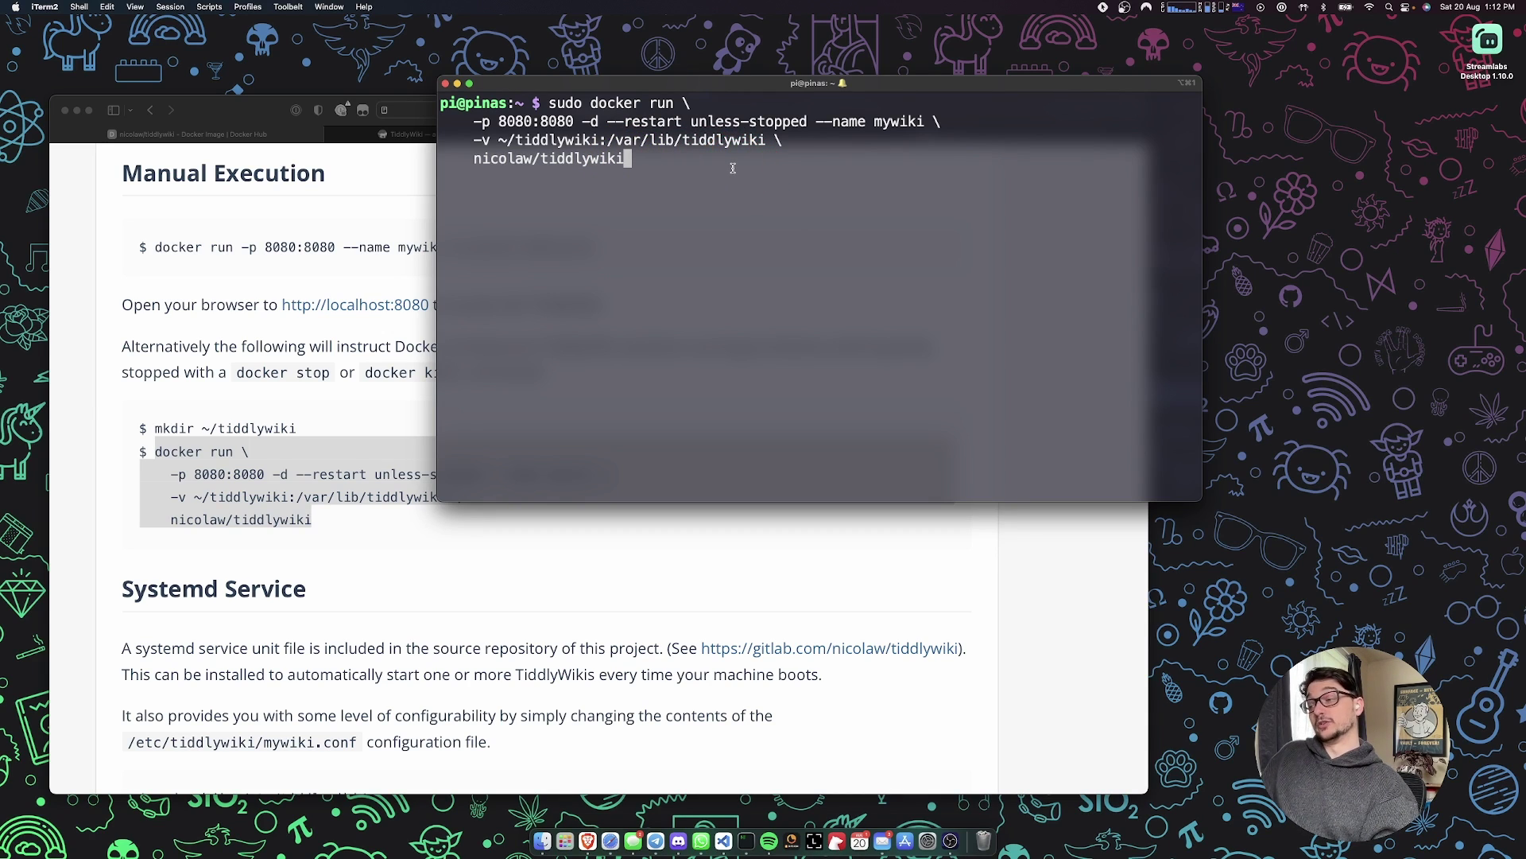
# - Run the sudo docker run command to start the mywiki container, enlarge the text, and clear
pyautogui.press('Return')
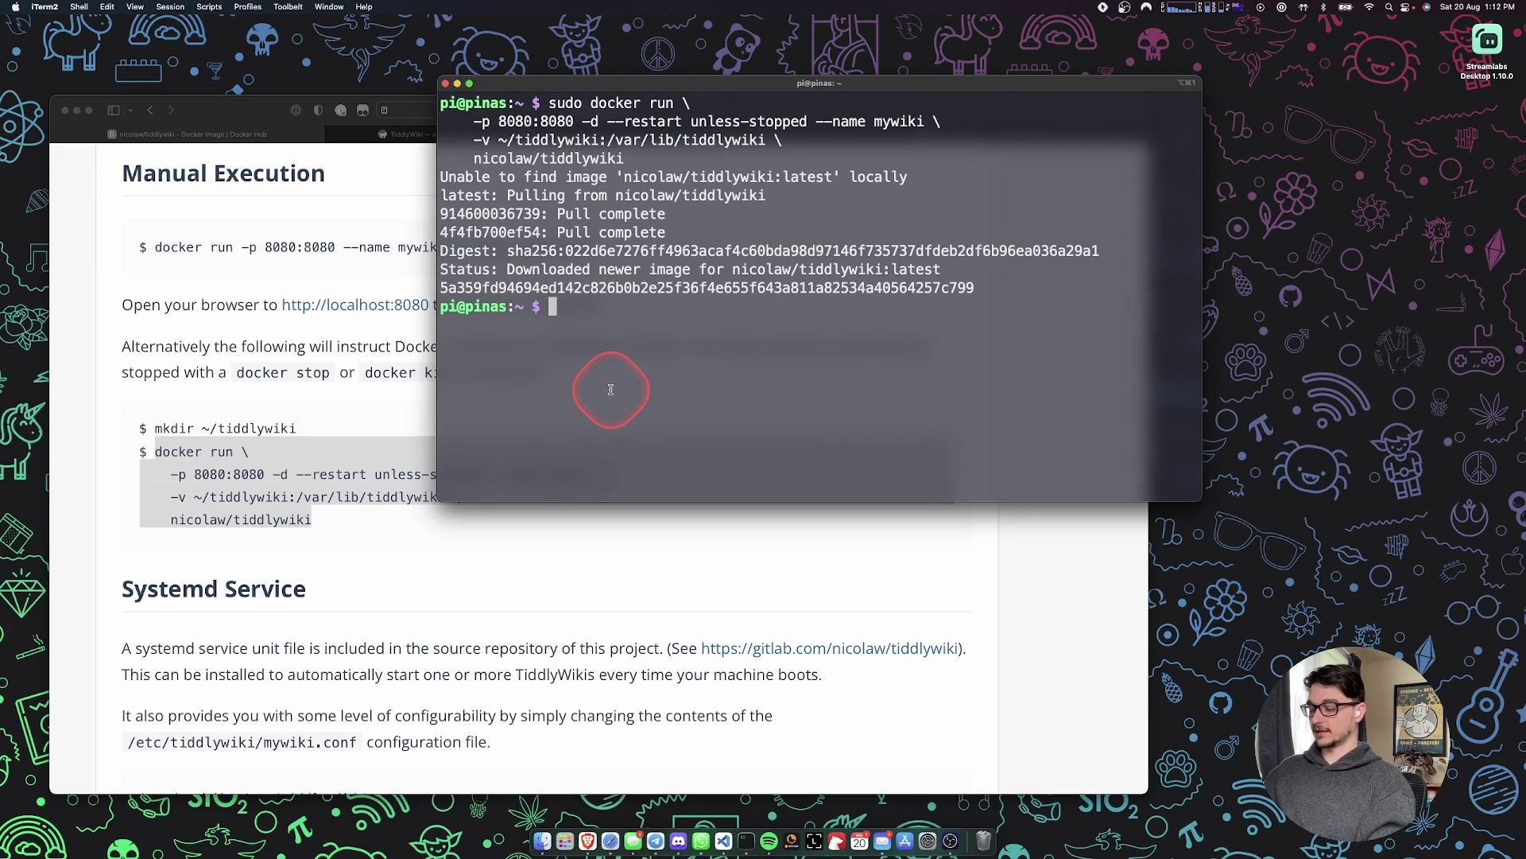
pyautogui.press('super+equal')
pyautogui.press('super+equal')
pyautogui.press('super+equal')
pyautogui.press('super+equal')
pyautogui.press('super+equal')
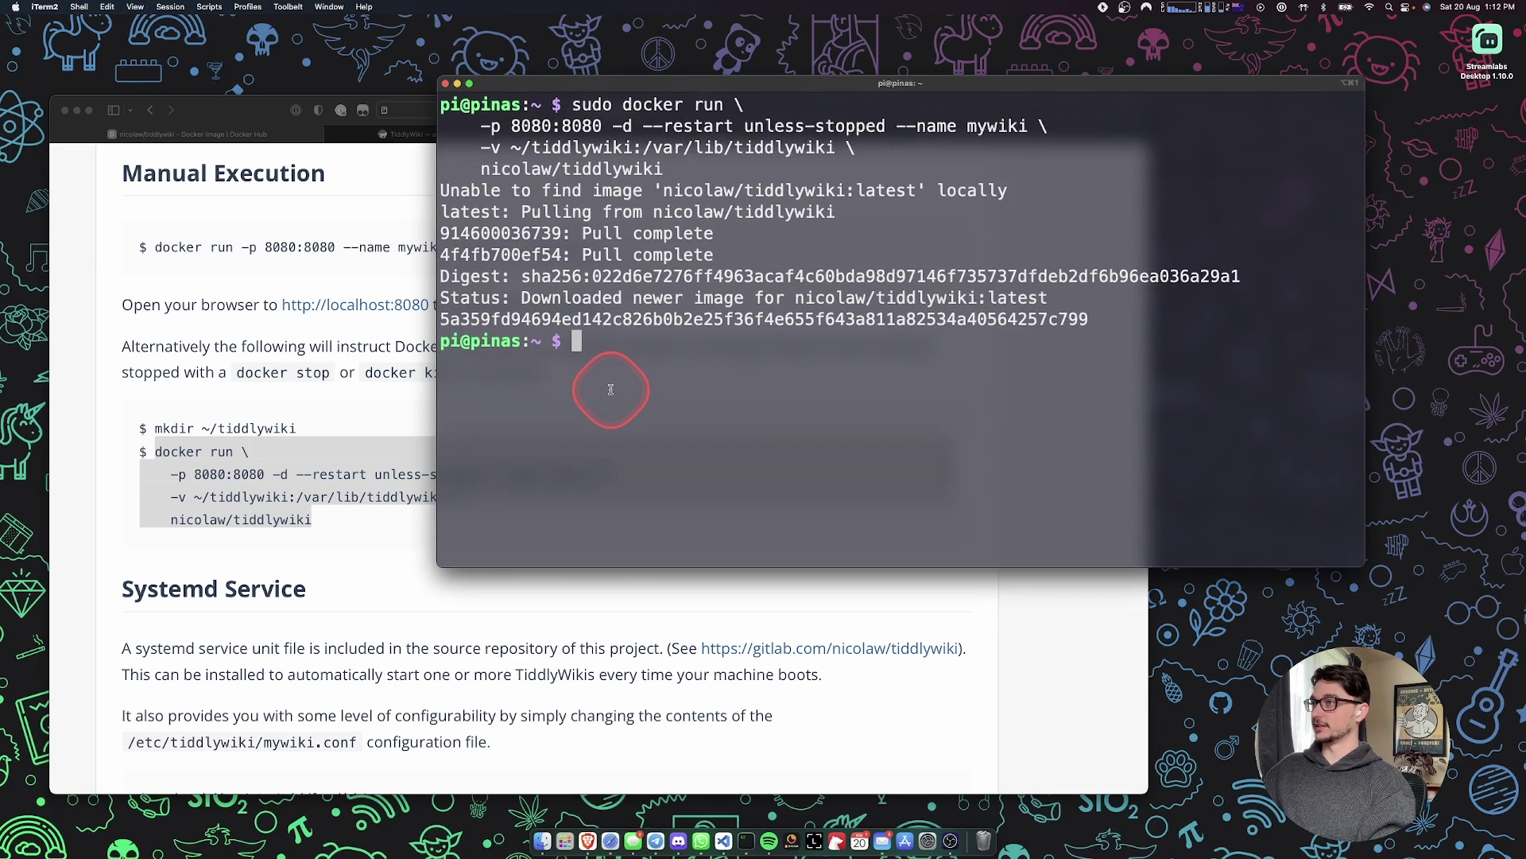
pyautogui.write('clear')
pyautogui.press('Return')
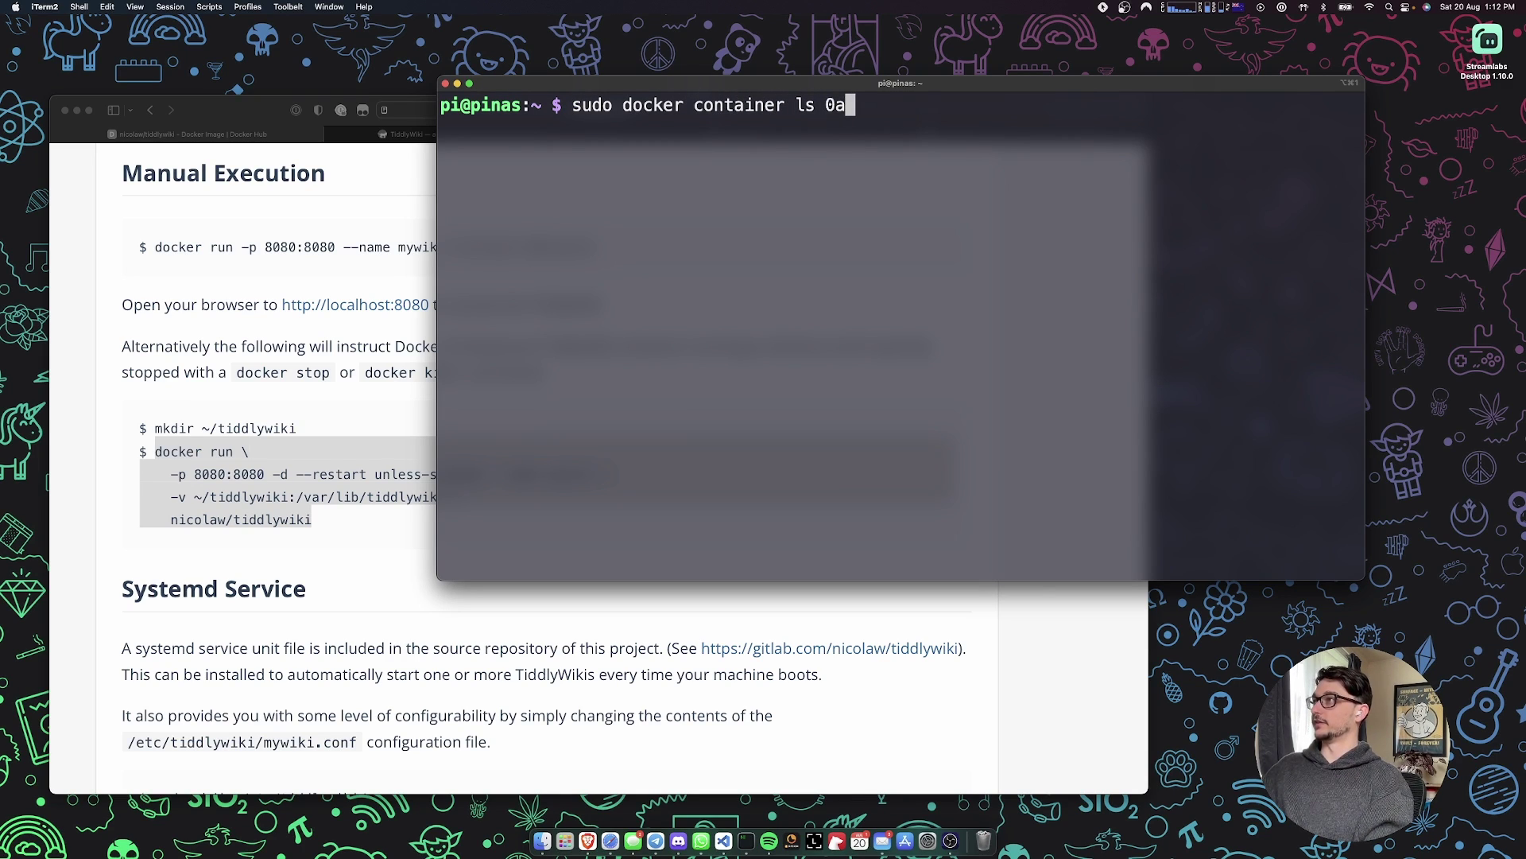
# - List all containers to confirm mywiki is up on port 8080, then clear the screen
pyautogui.press('Return')
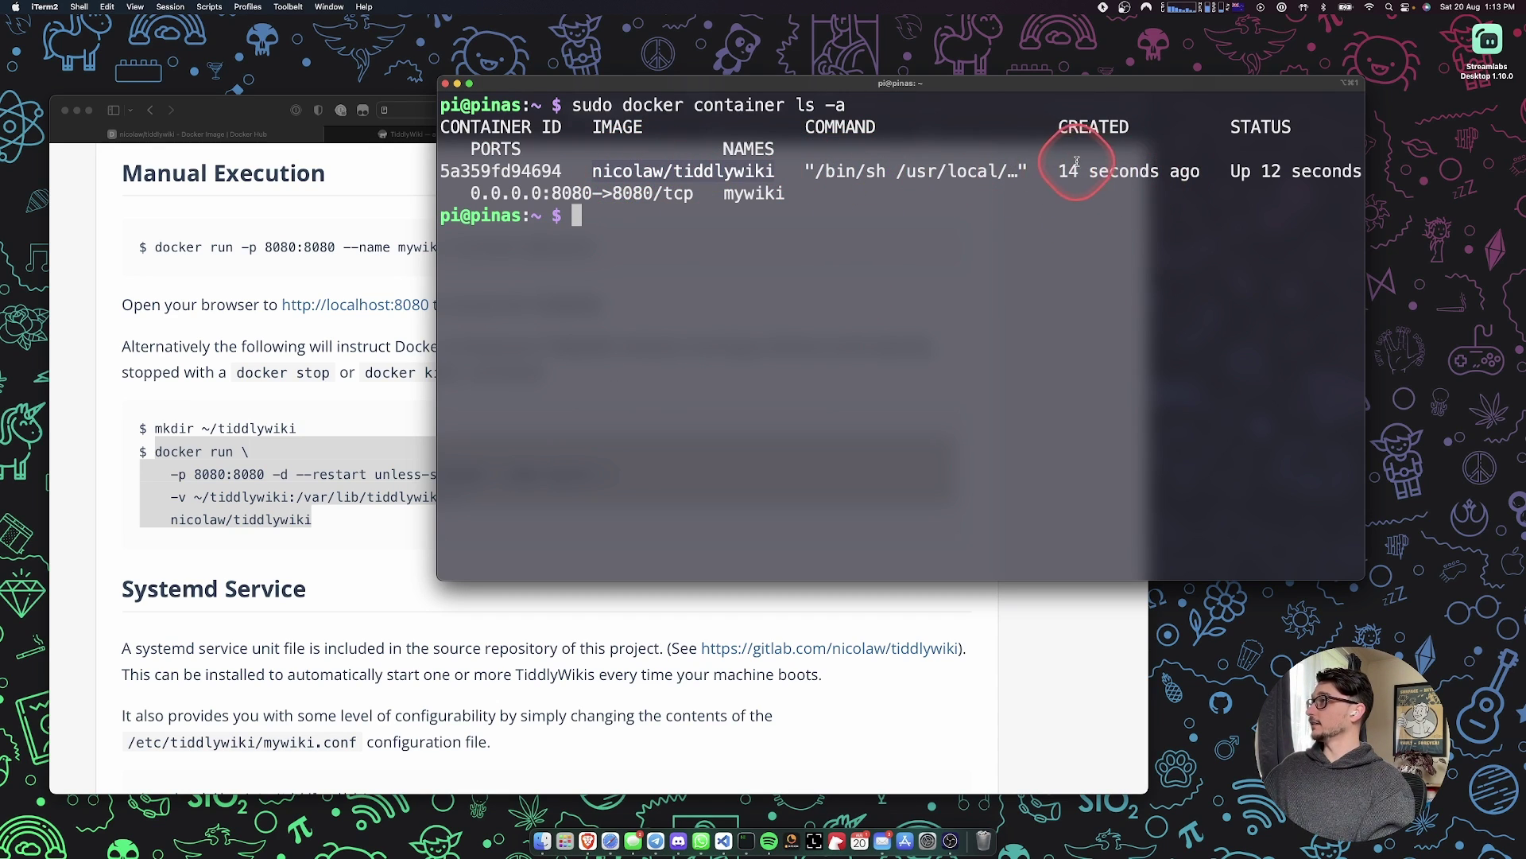
pyautogui.moveTo(1059, 170); pyautogui.dragTo(1193, 170)
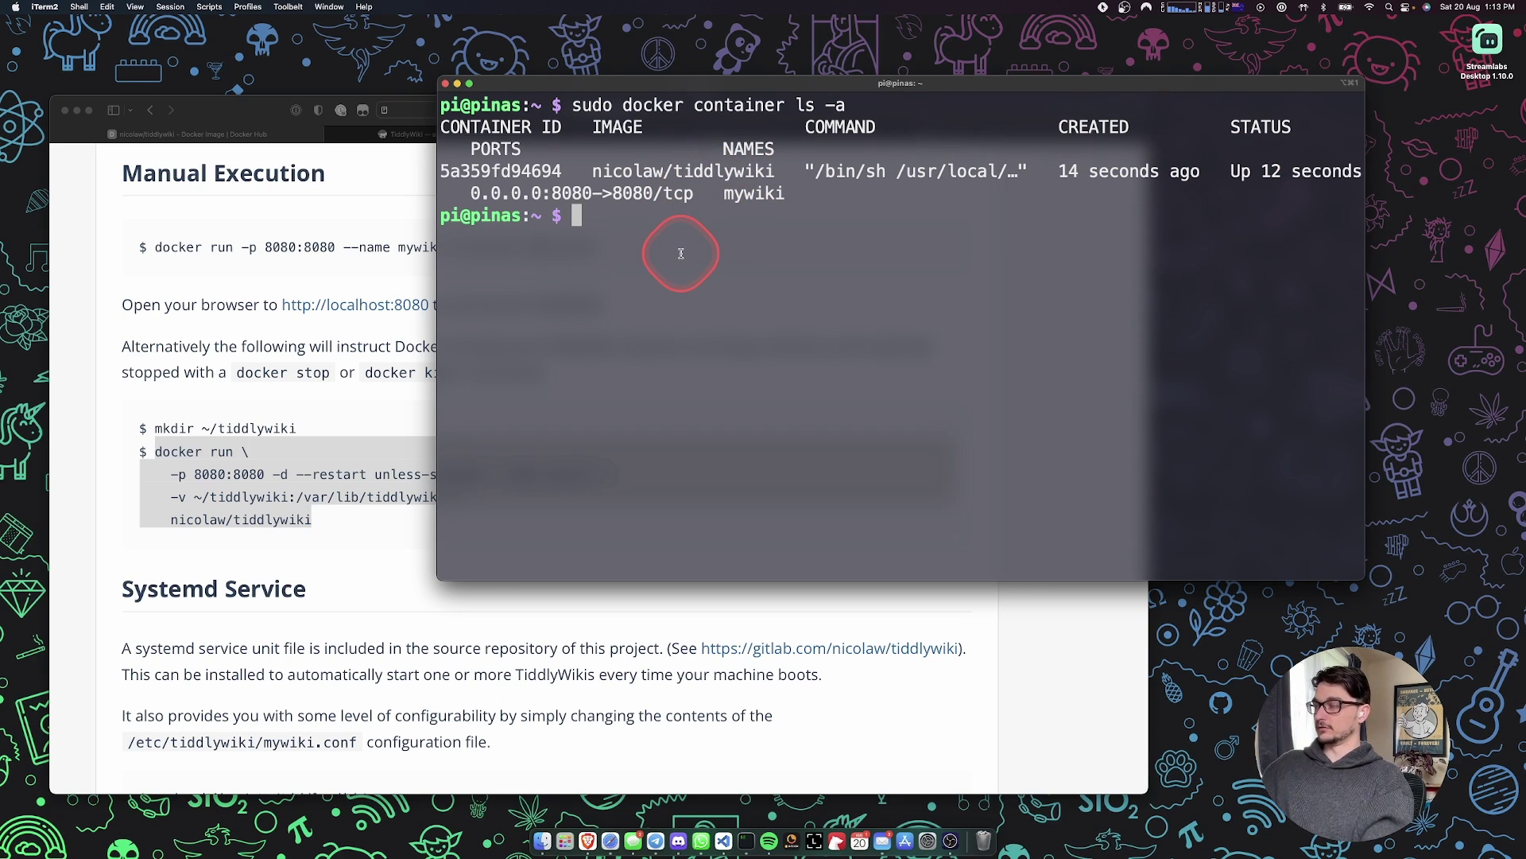
pyautogui.write('ar')
pyautogui.press('Return')
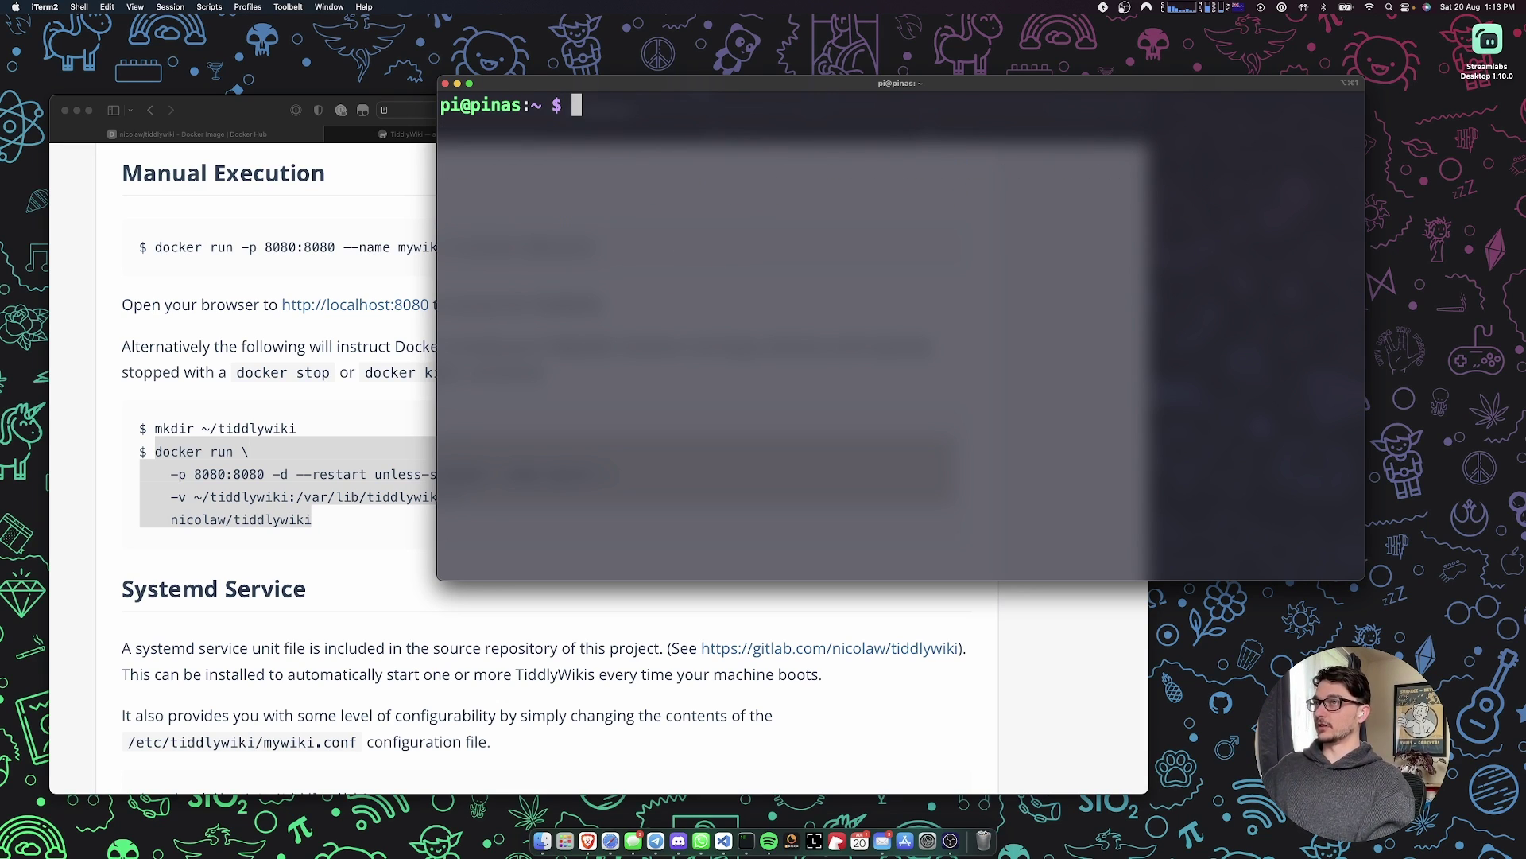
# - Load the self-hosted wiki at 192.168.0.240 in Safari's TiddlyWiki tab
pyautogui.click(327, 228)
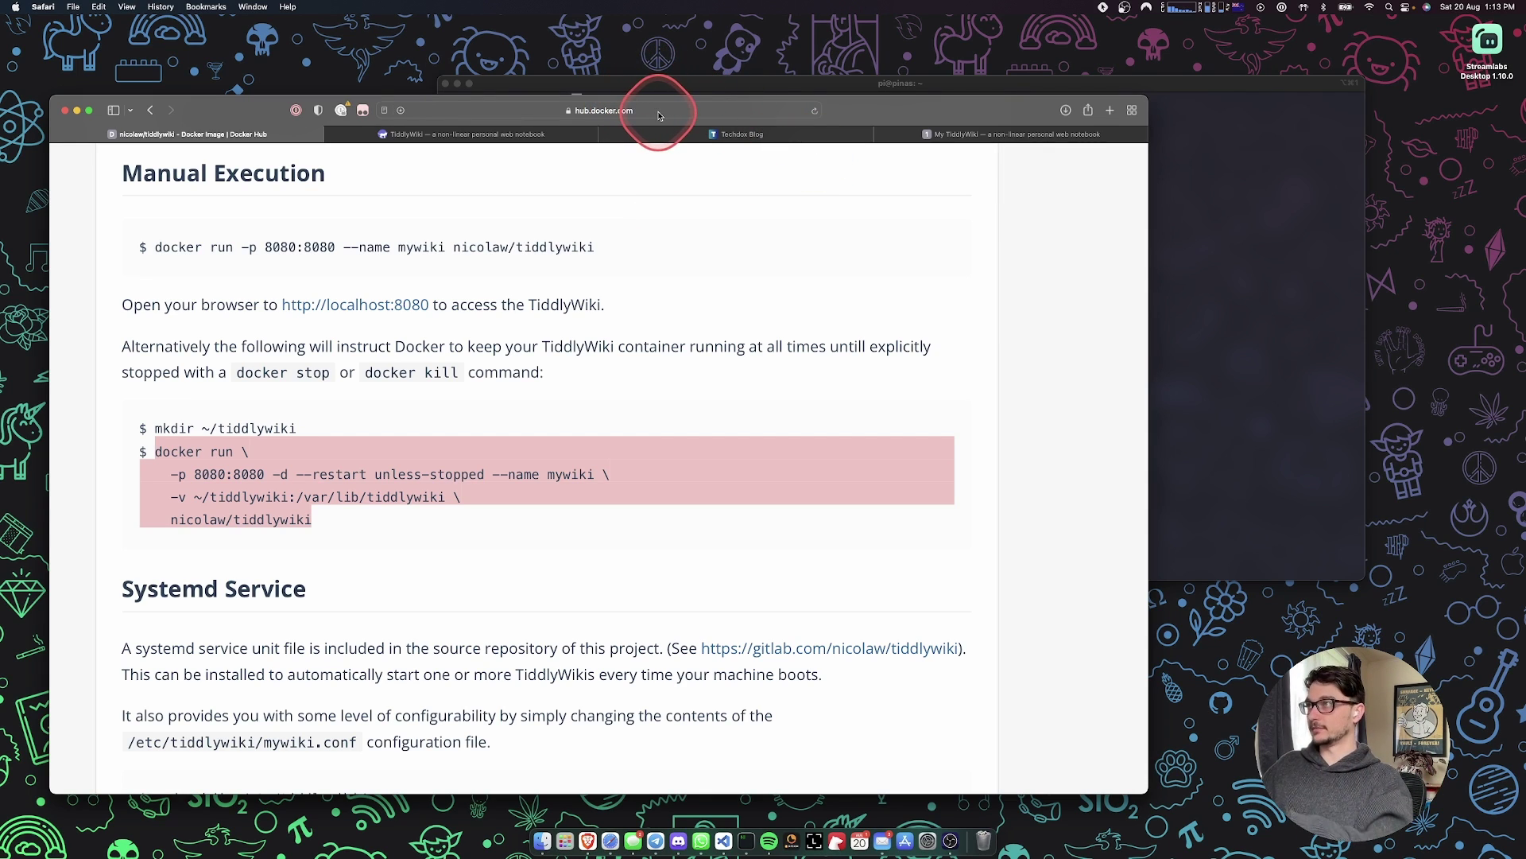
pyautogui.click(485, 137)
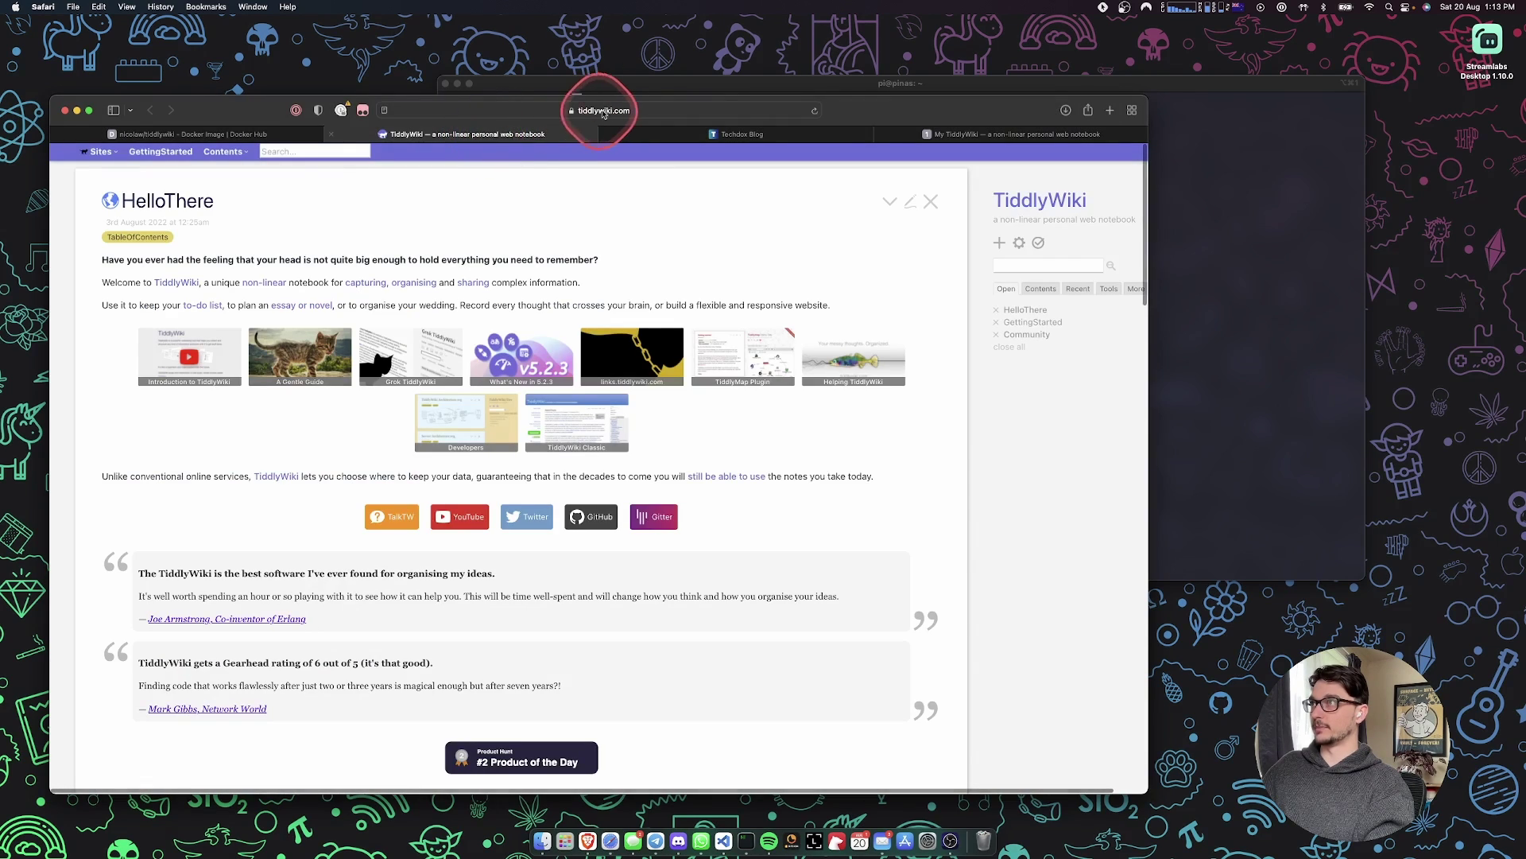
pyautogui.click(620, 113)
pyautogui.write('192.168.0.240:8080/')
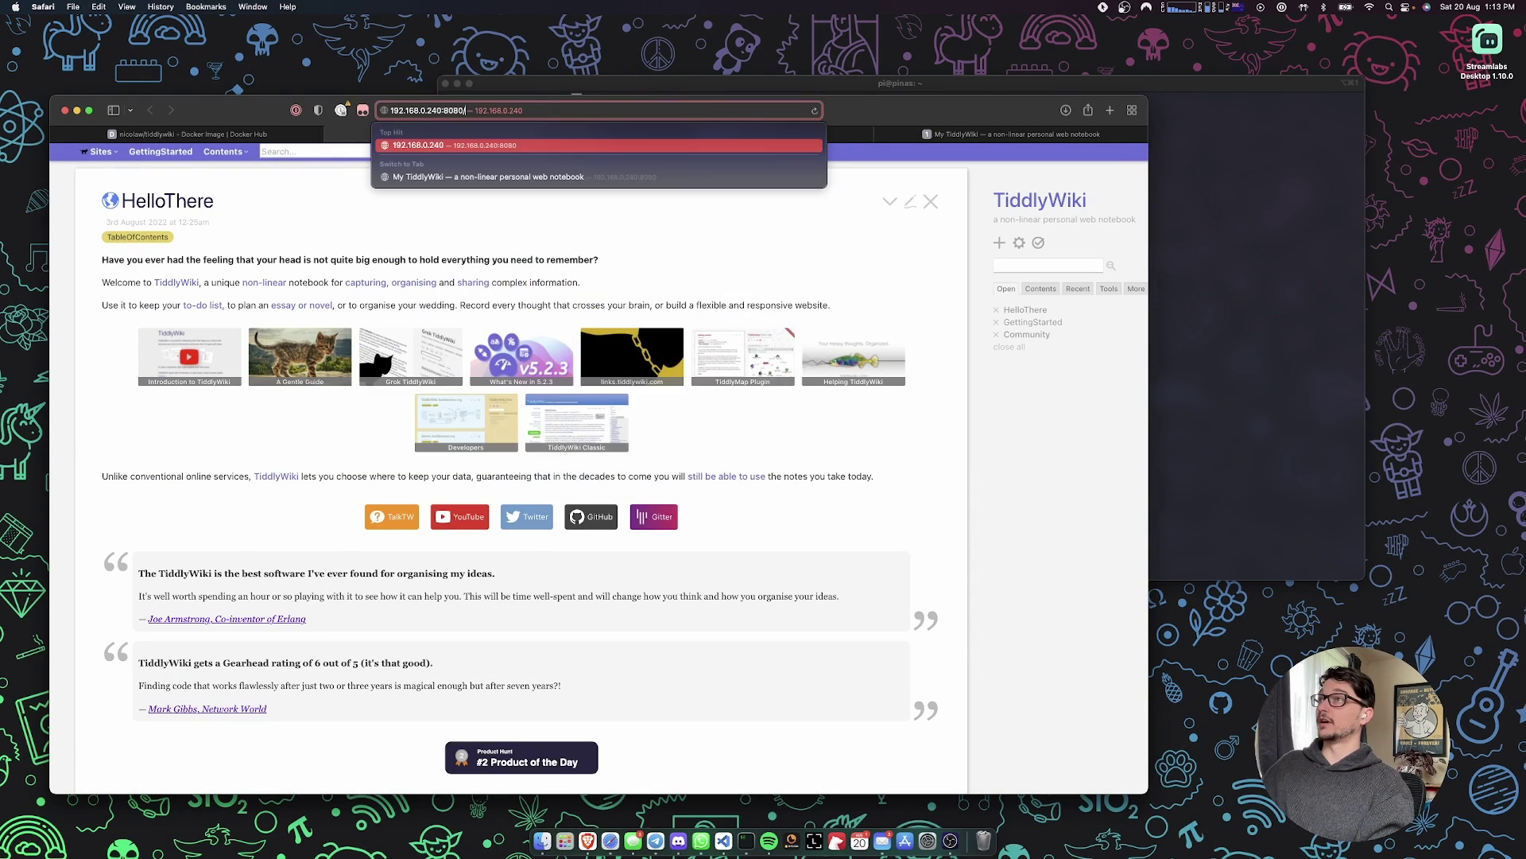
pyautogui.press('Return')
# - Enlarge the browser window, zoom in on the wiki, and close the GettingStarted tiddler
pyautogui.click(593, 272)
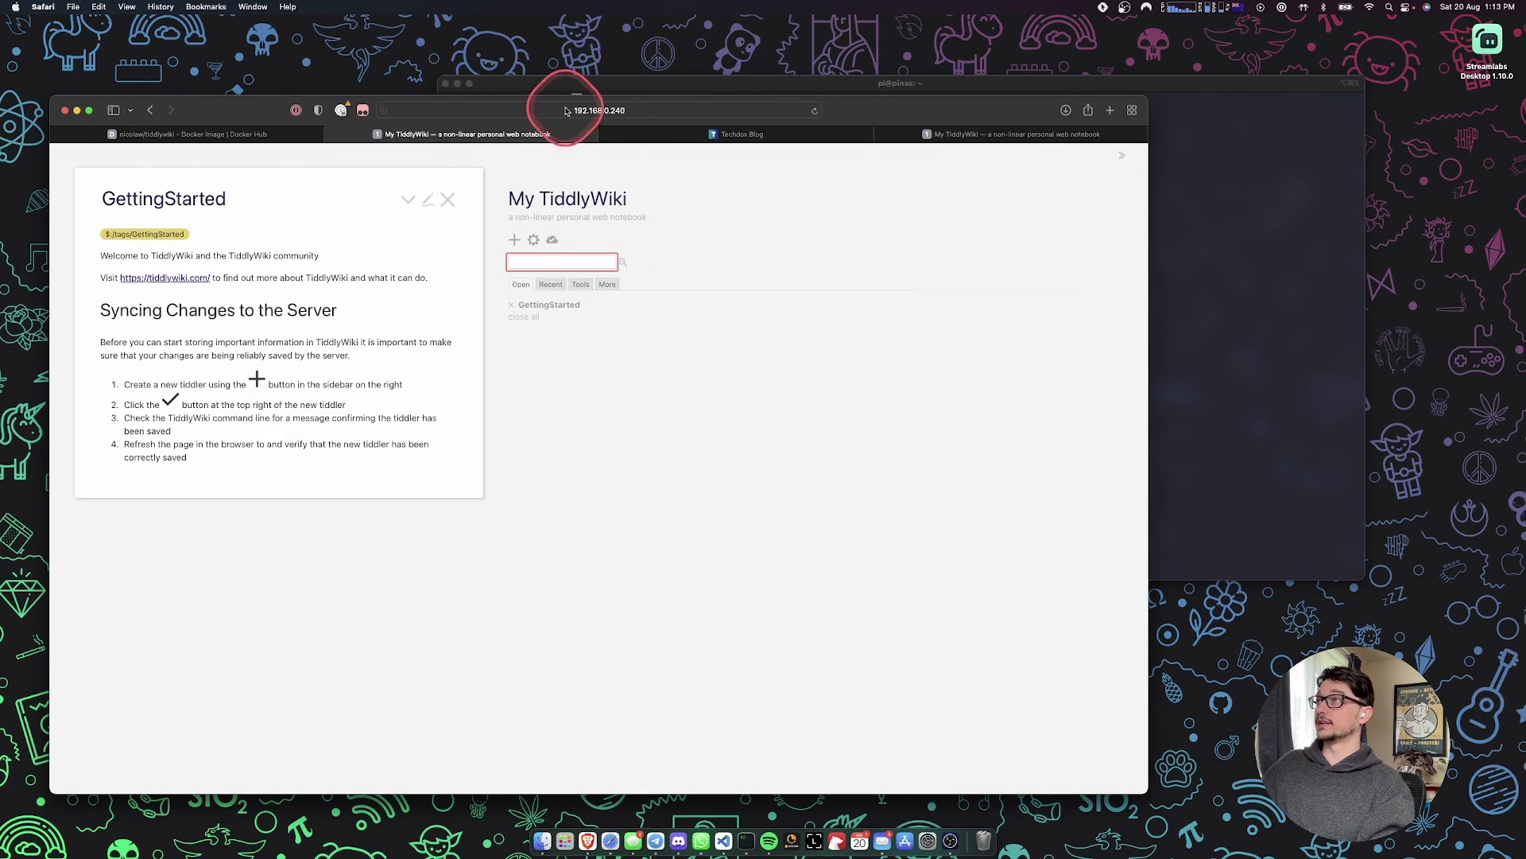
pyautogui.doubleClick(855, 118)
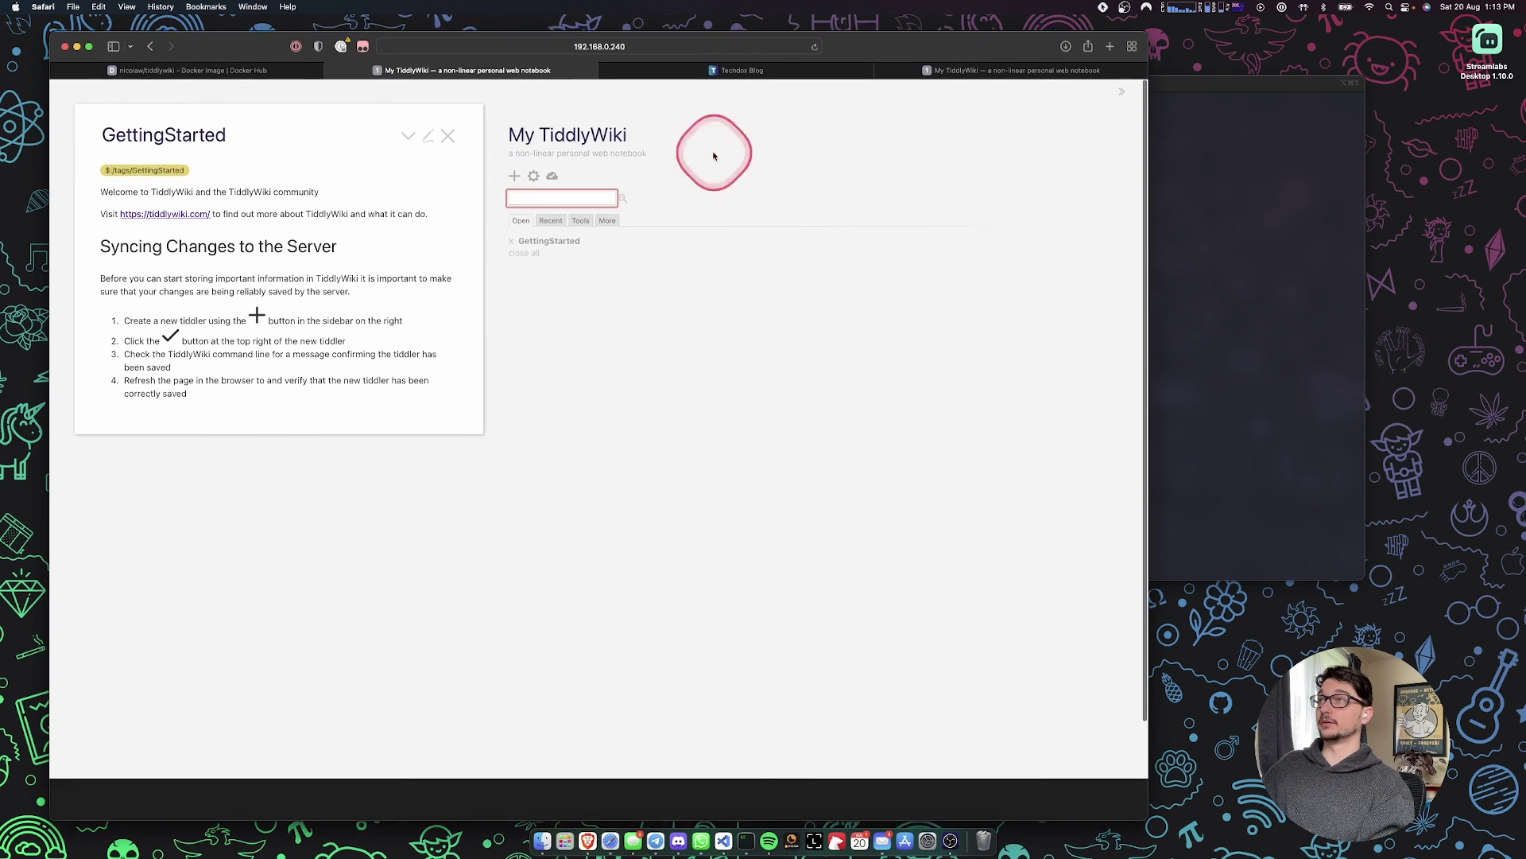
pyautogui.press('super+equal')
pyautogui.press('super+equal')
pyautogui.press('super+equal')
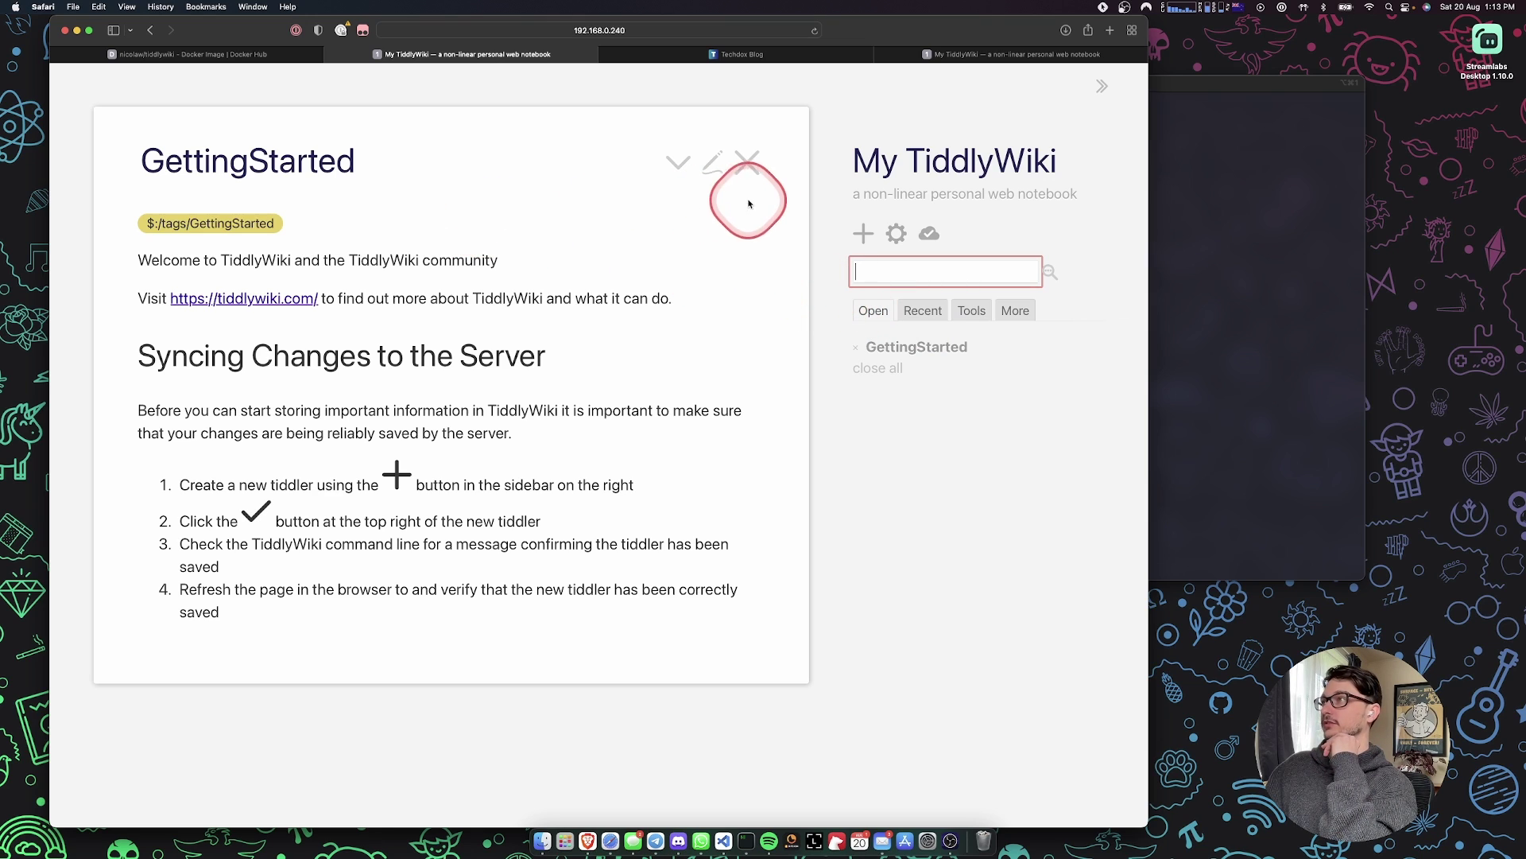
pyautogui.click(746, 163)
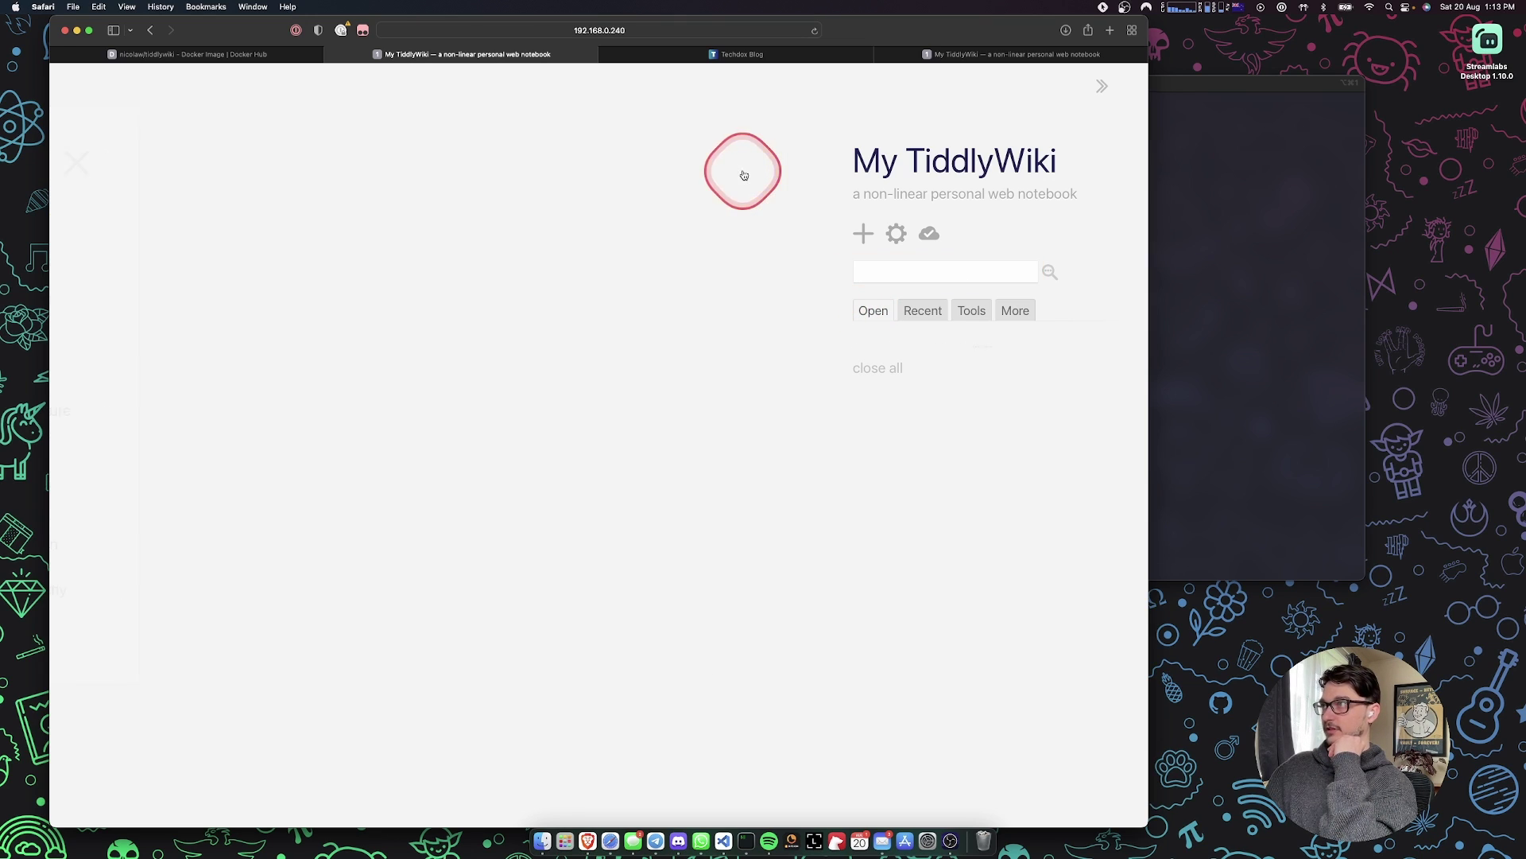
# - Create a new tiddler titled 'Hello World' and add the tag Self Hosted
pyautogui.click(863, 234)
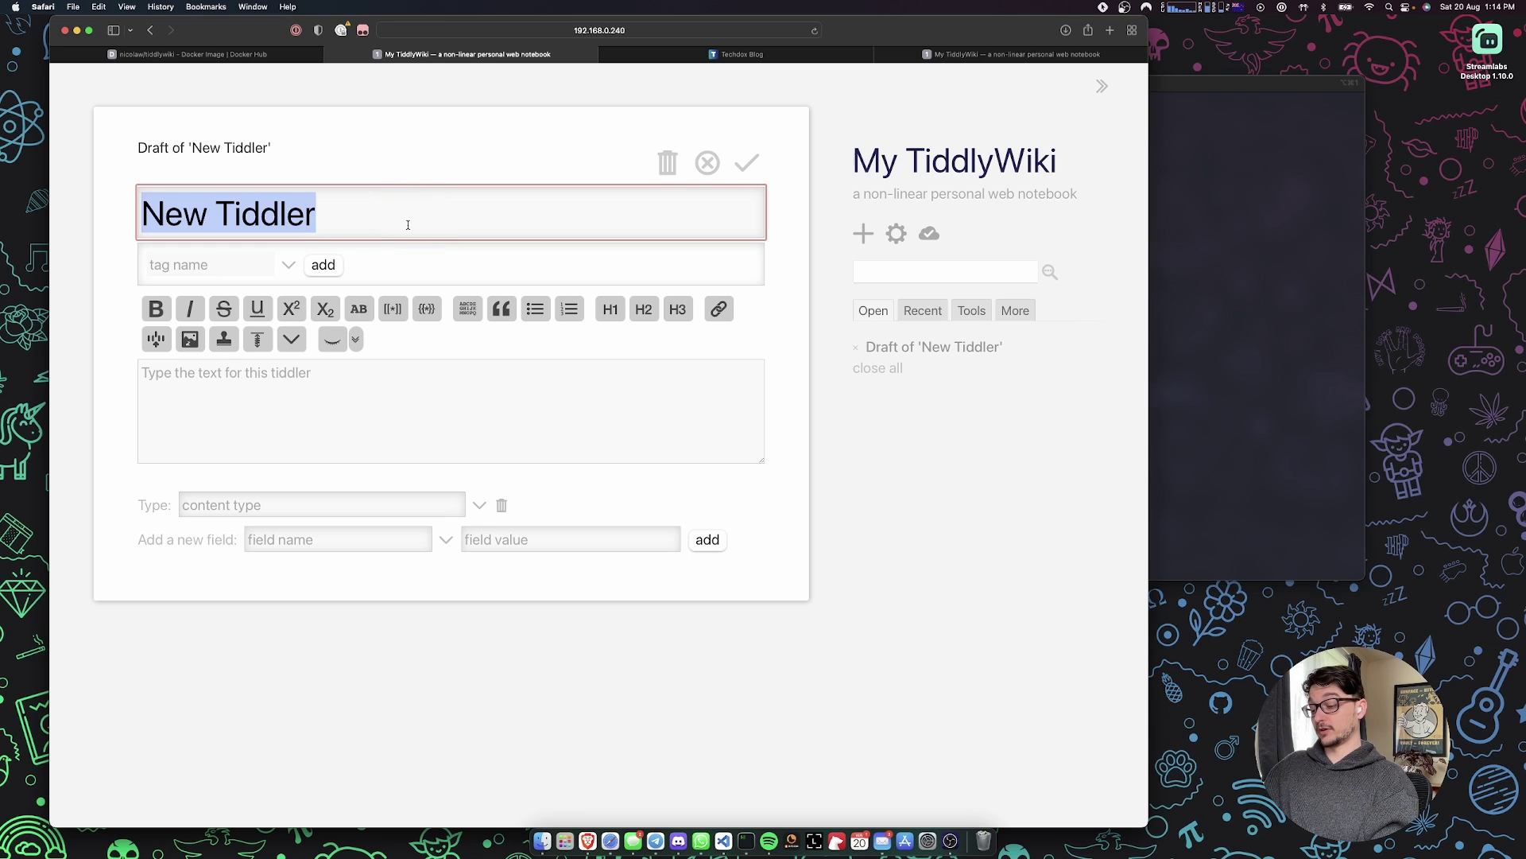
pyautogui.write('Hello World')
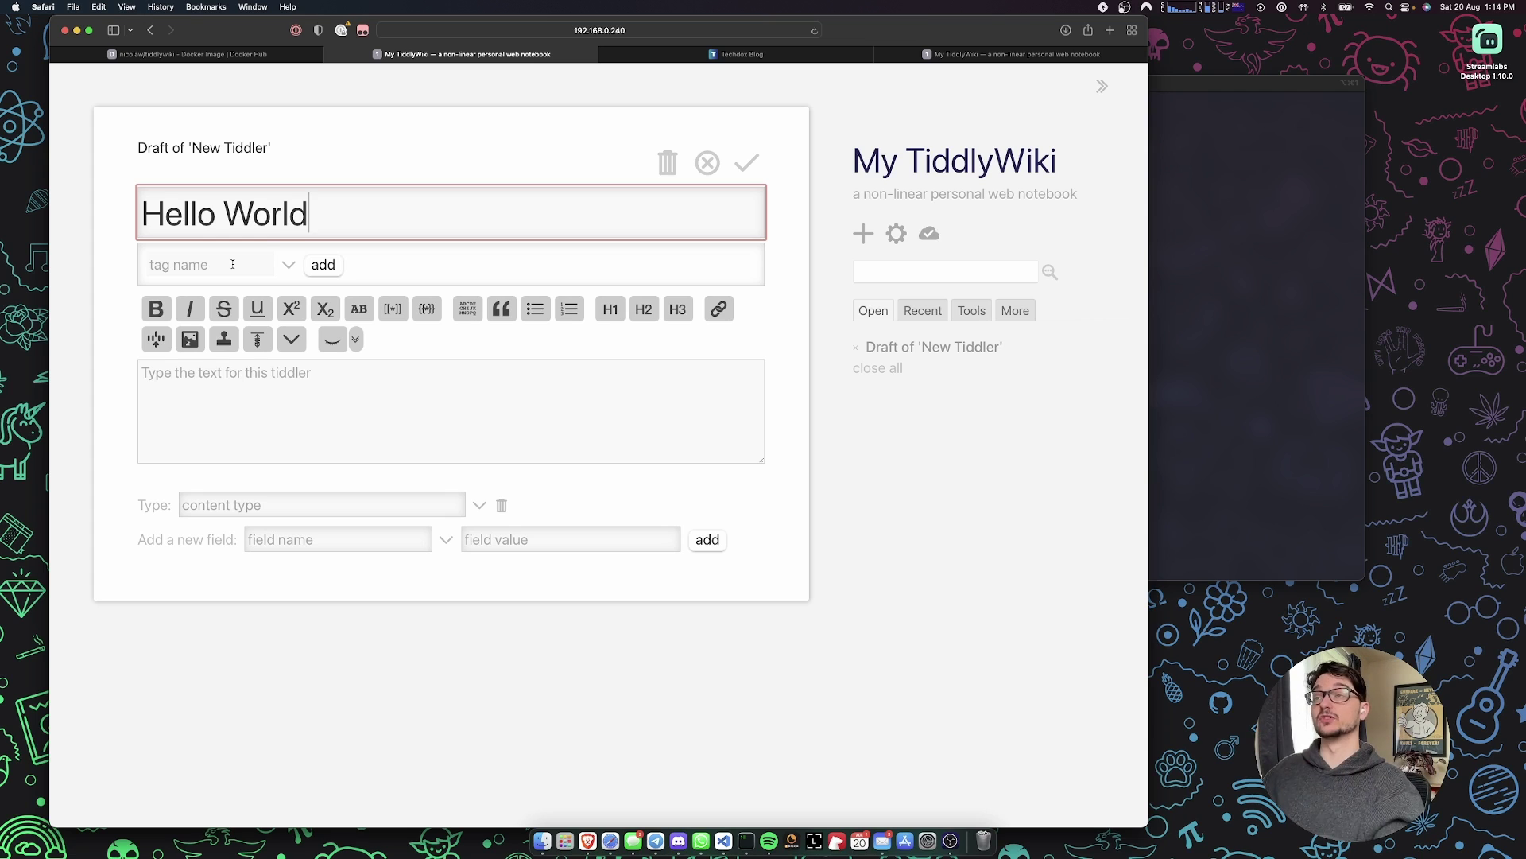
pyautogui.click(233, 265)
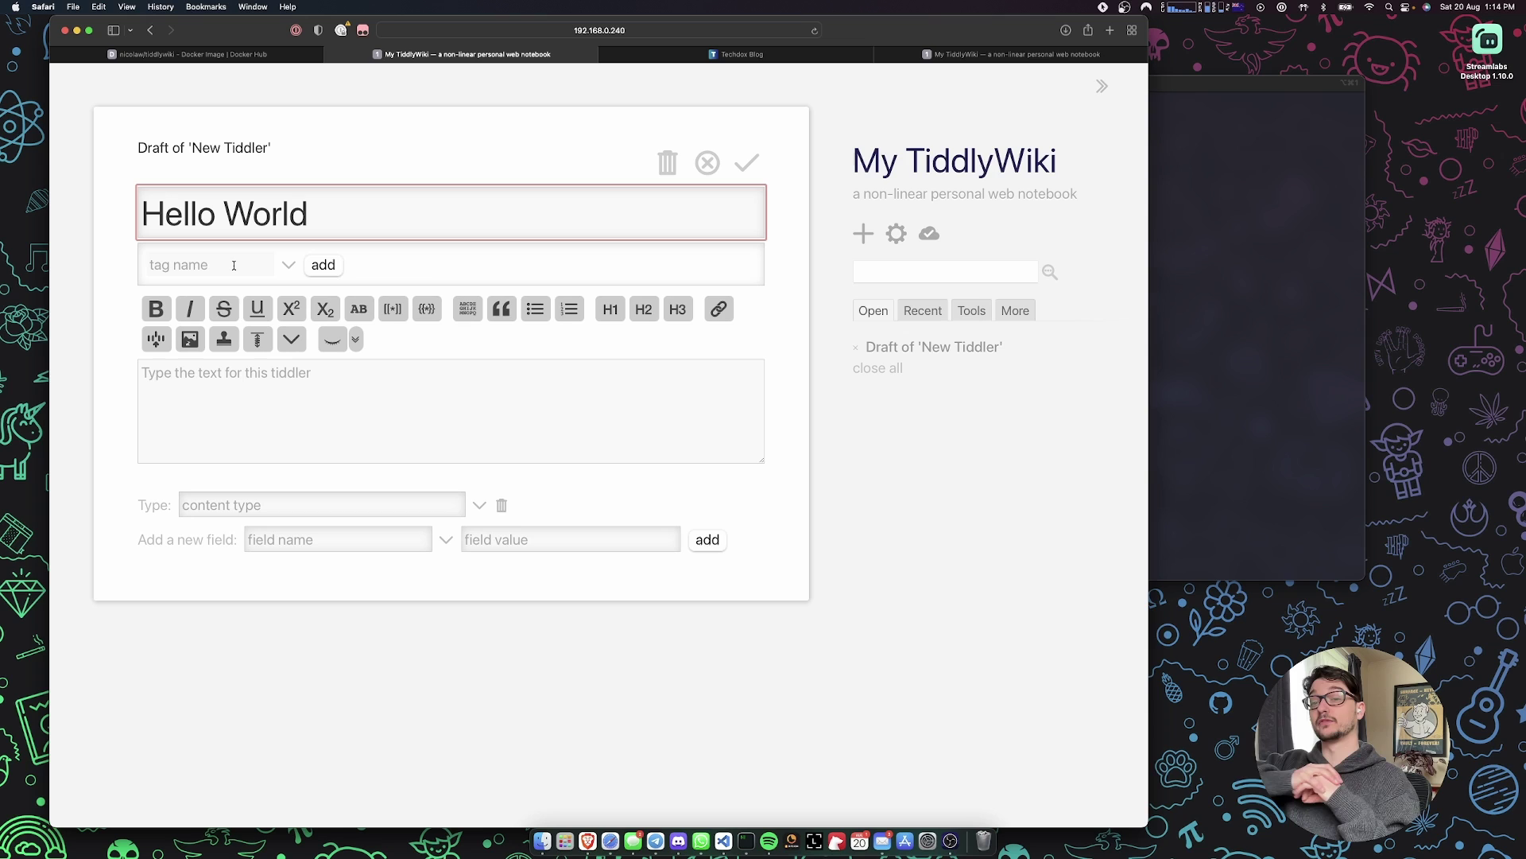
pyautogui.click(234, 264)
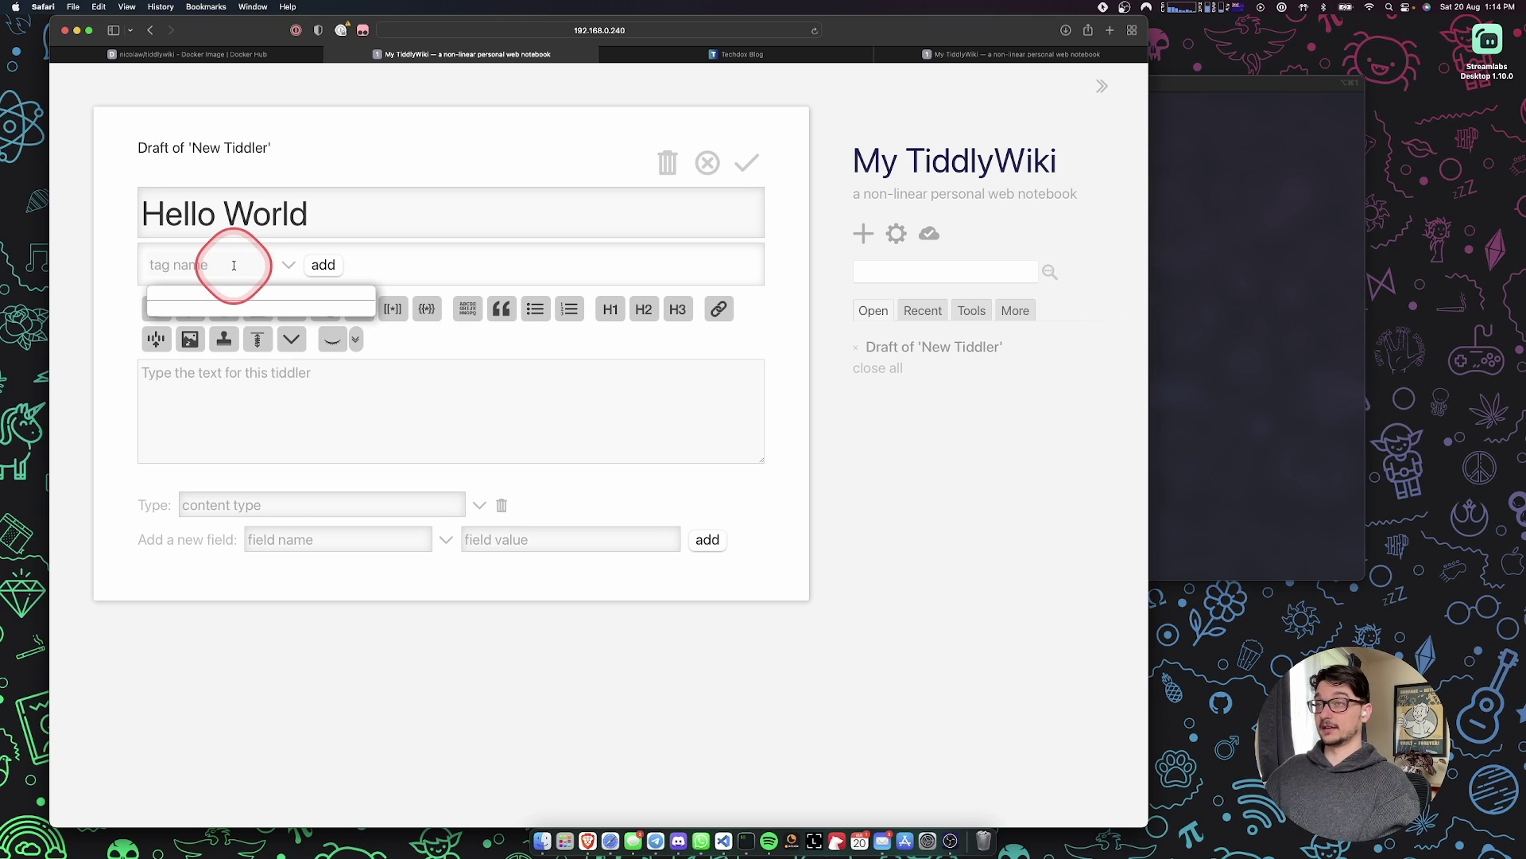
pyautogui.write('S')
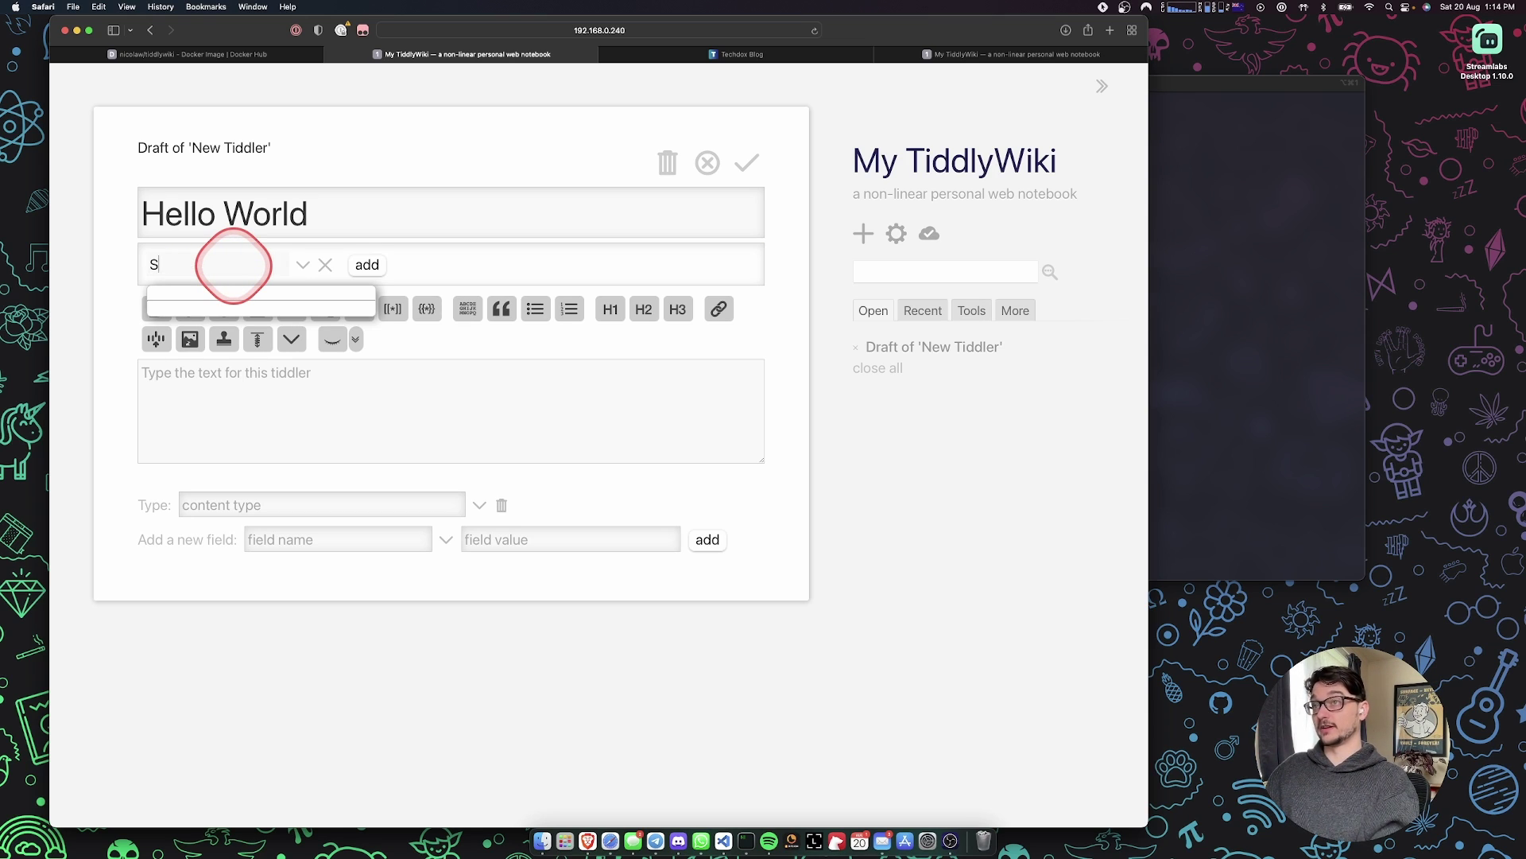
pyautogui.write('elf H')
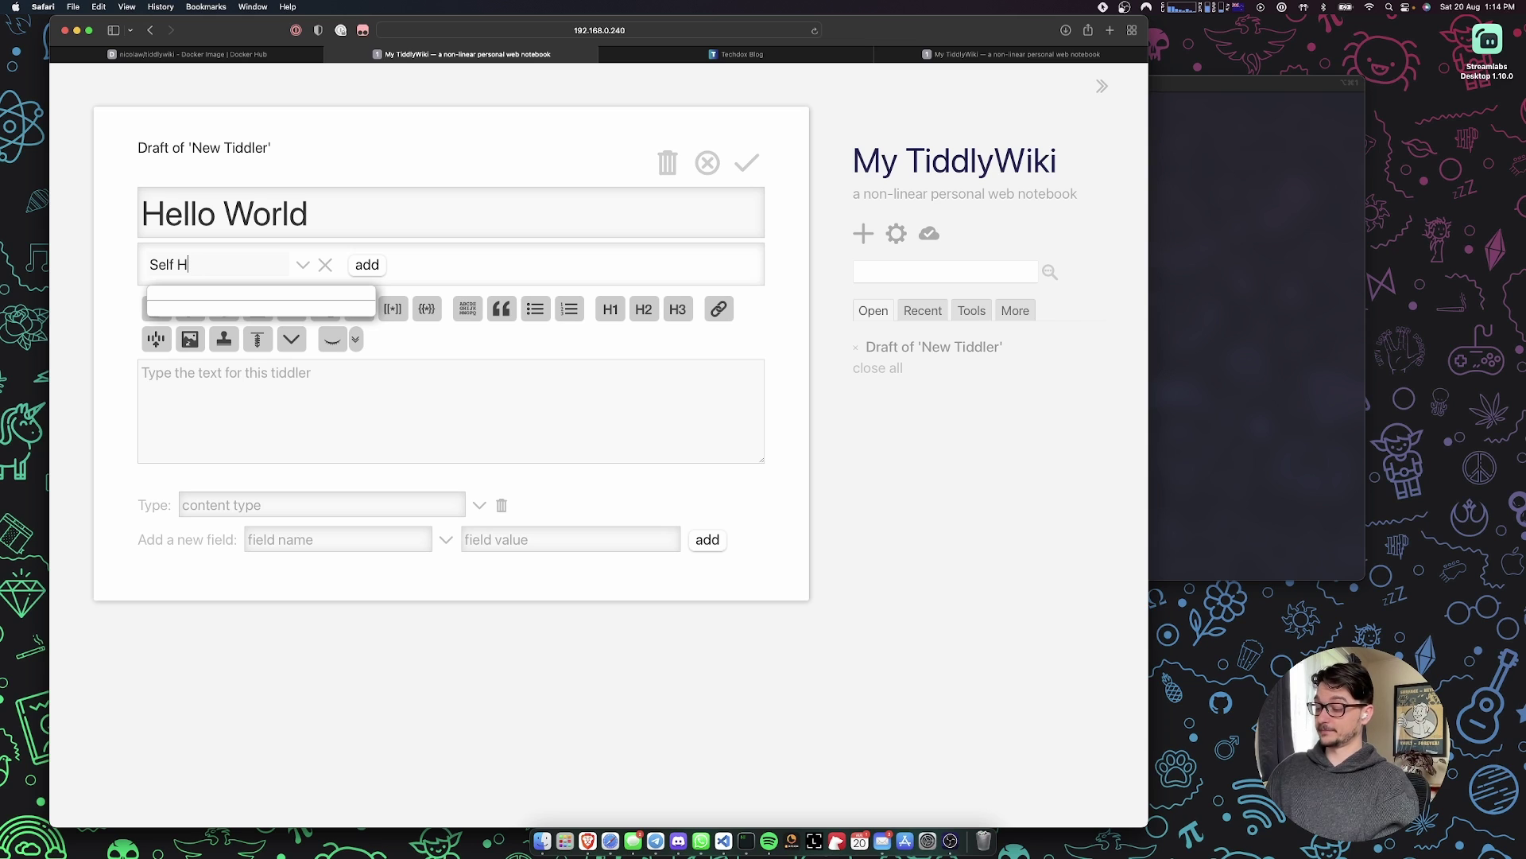
pyautogui.write('osted')
pyautogui.click(371, 266)
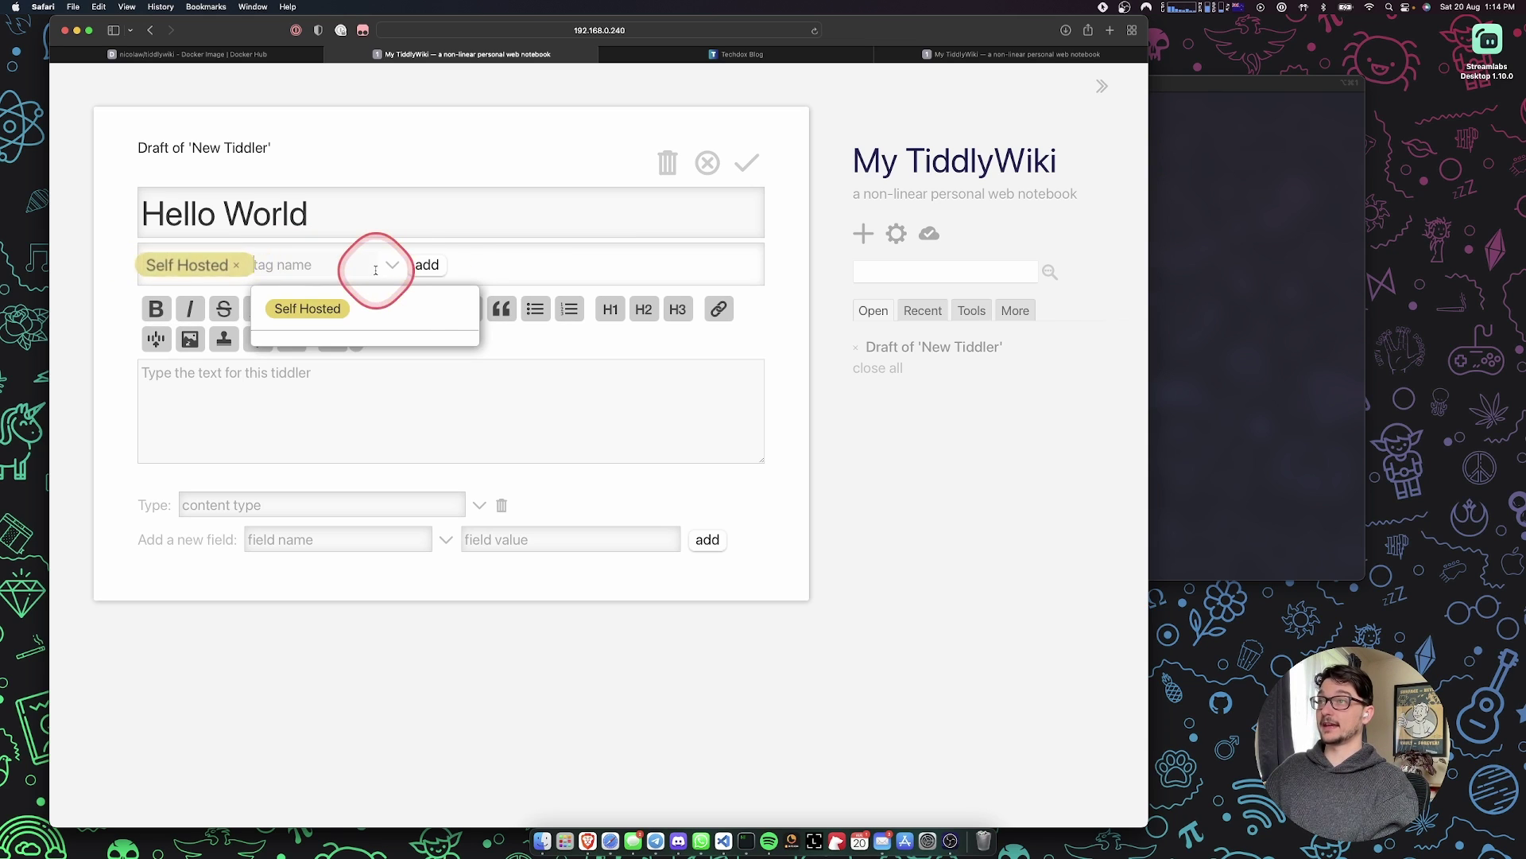
pyautogui.click(381, 427)
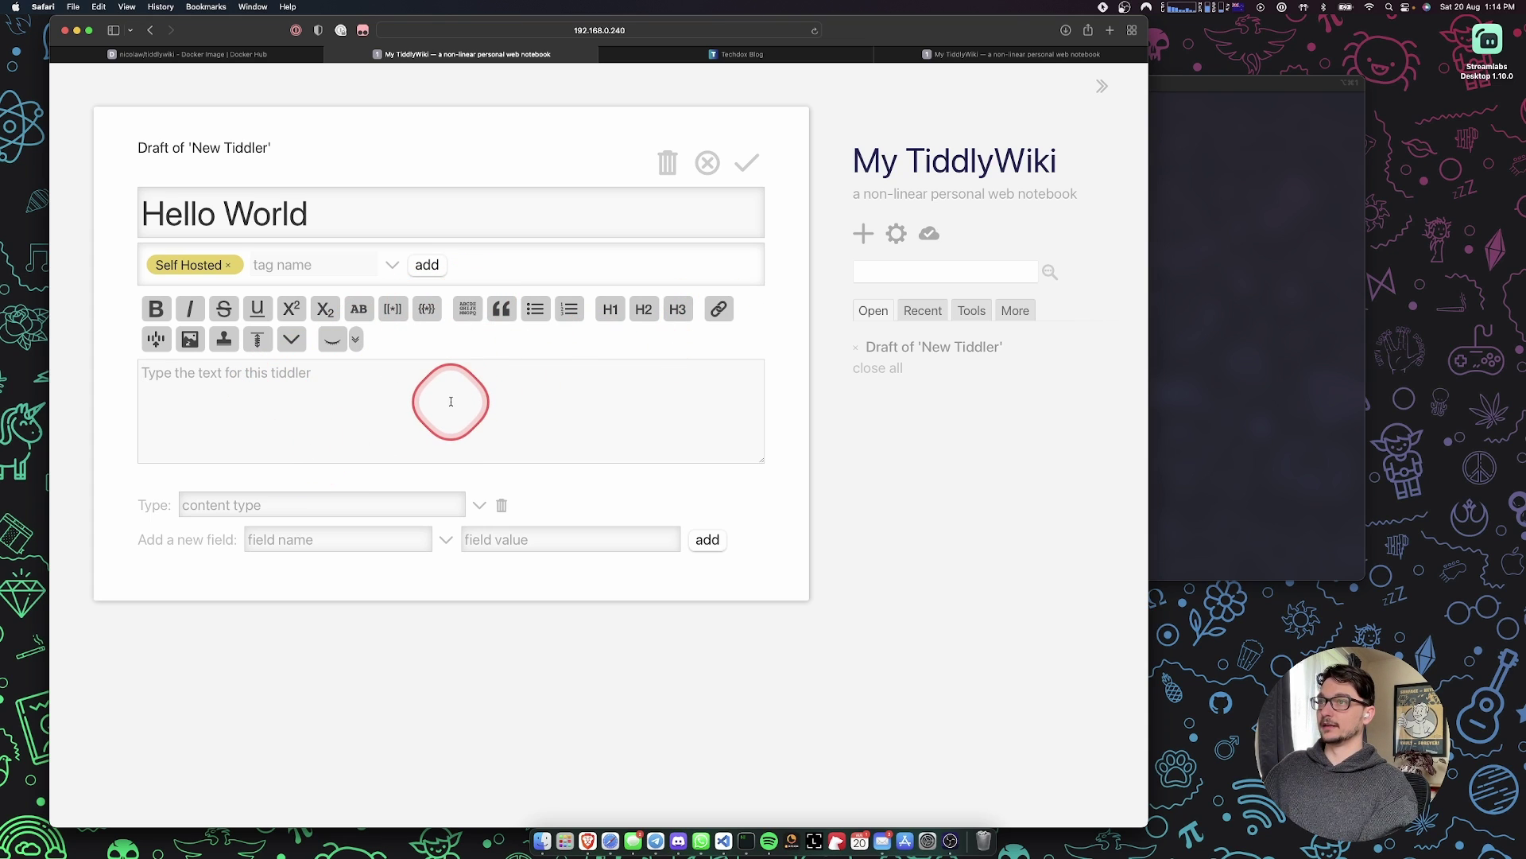
# - Write the body 'Hello World this is my first post.' and open the Insert picture list
pyautogui.click(348, 403)
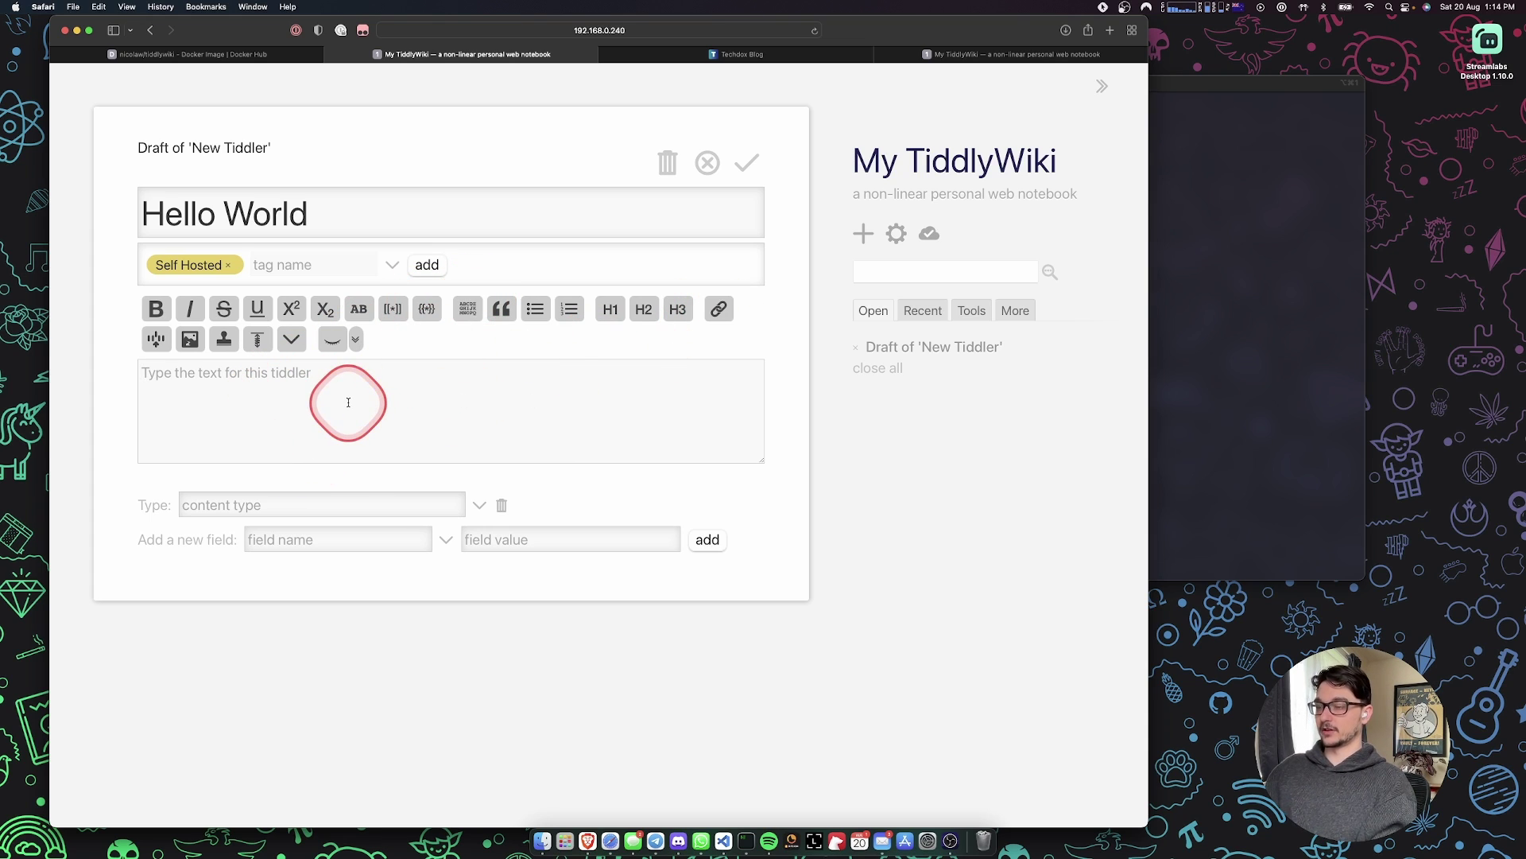
pyautogui.write('Hello World this is my first post.')
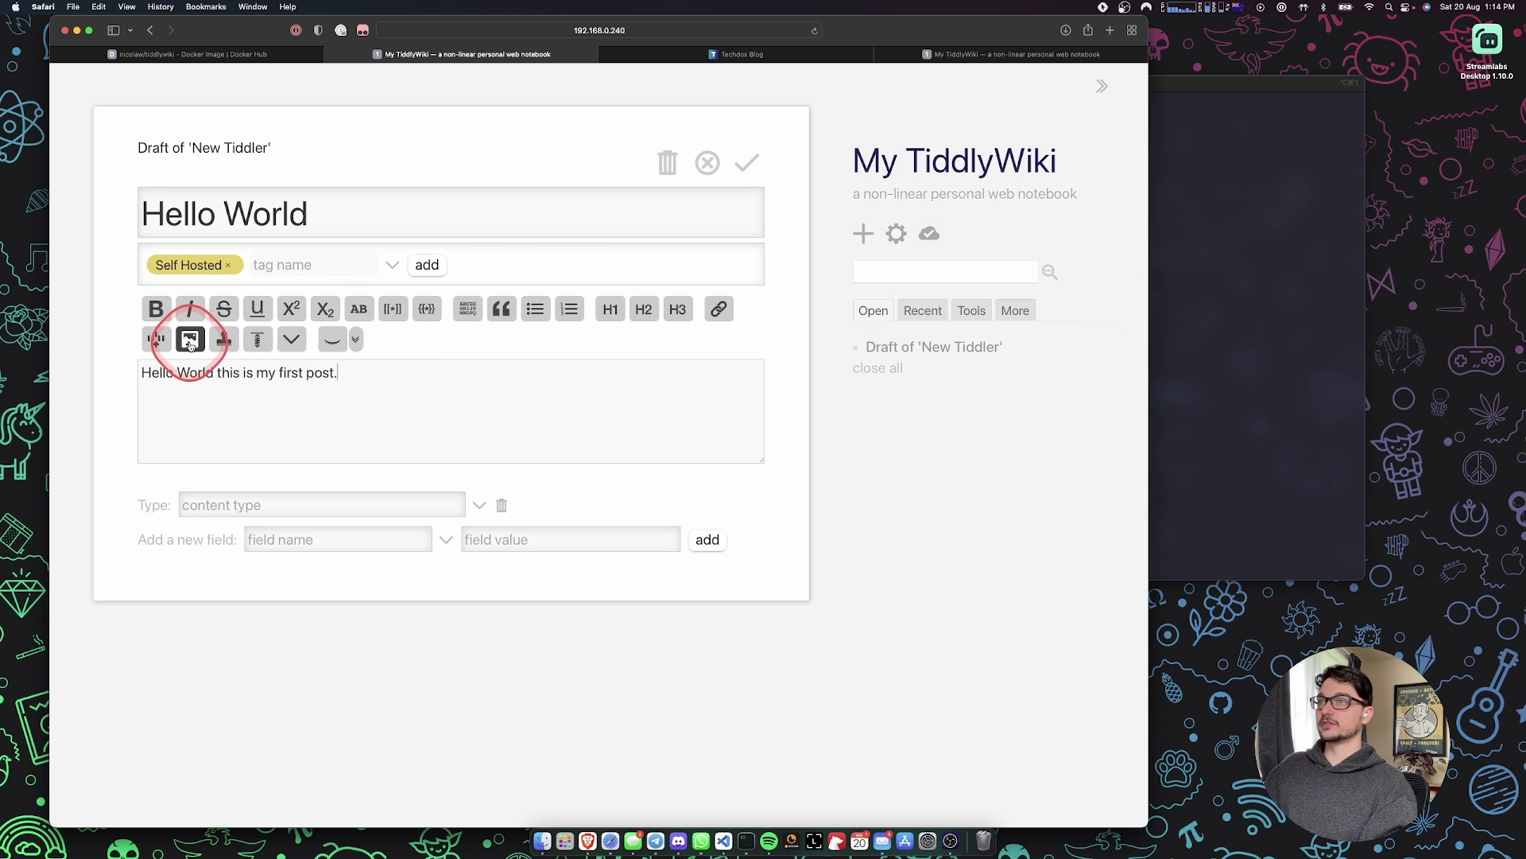
pyautogui.click(190, 341)
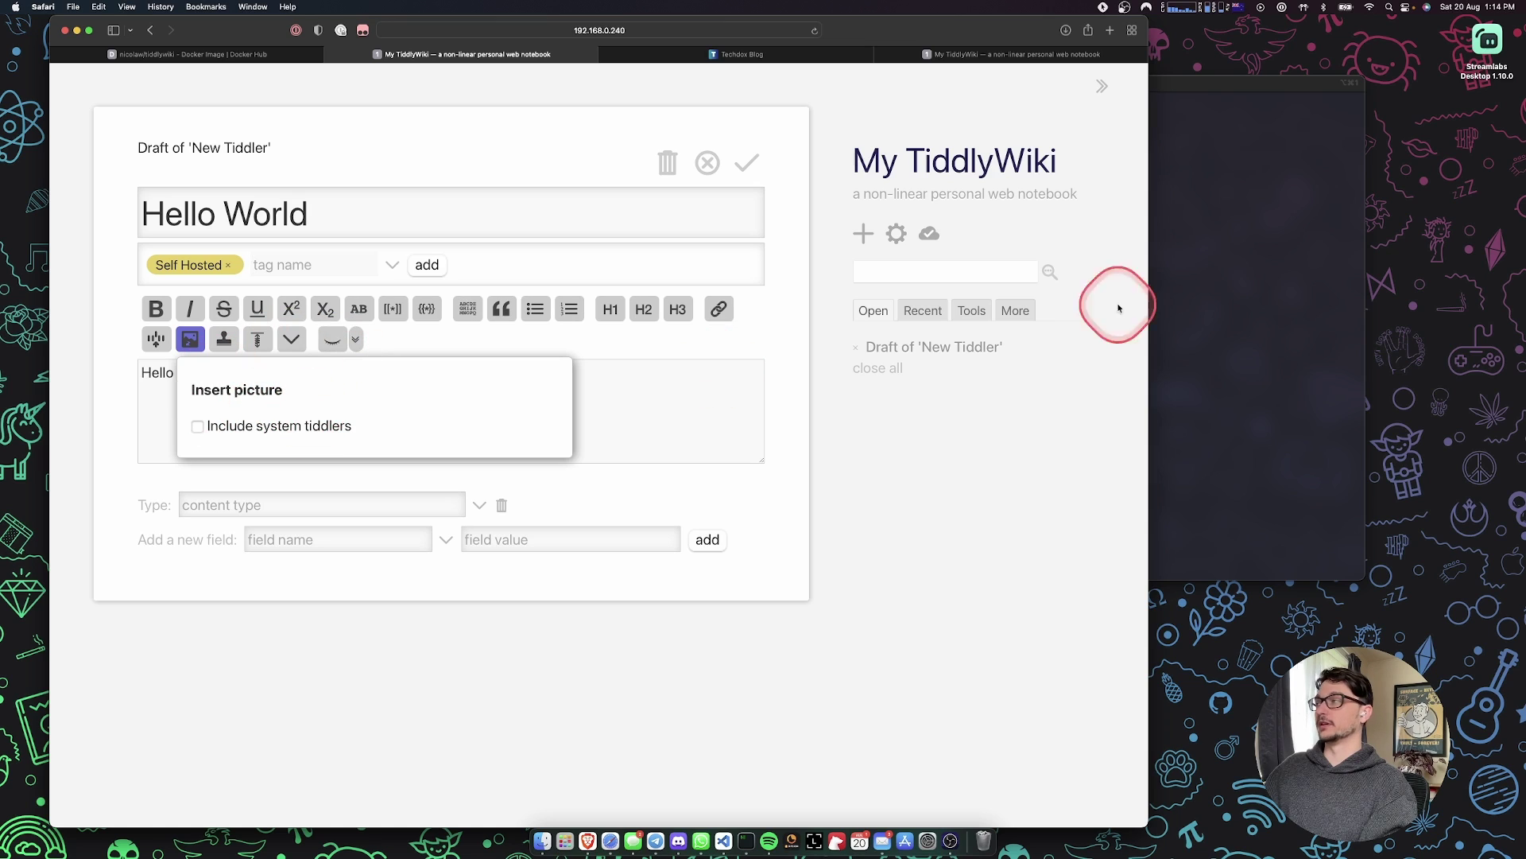
pyautogui.hotkey('alt', 'space')
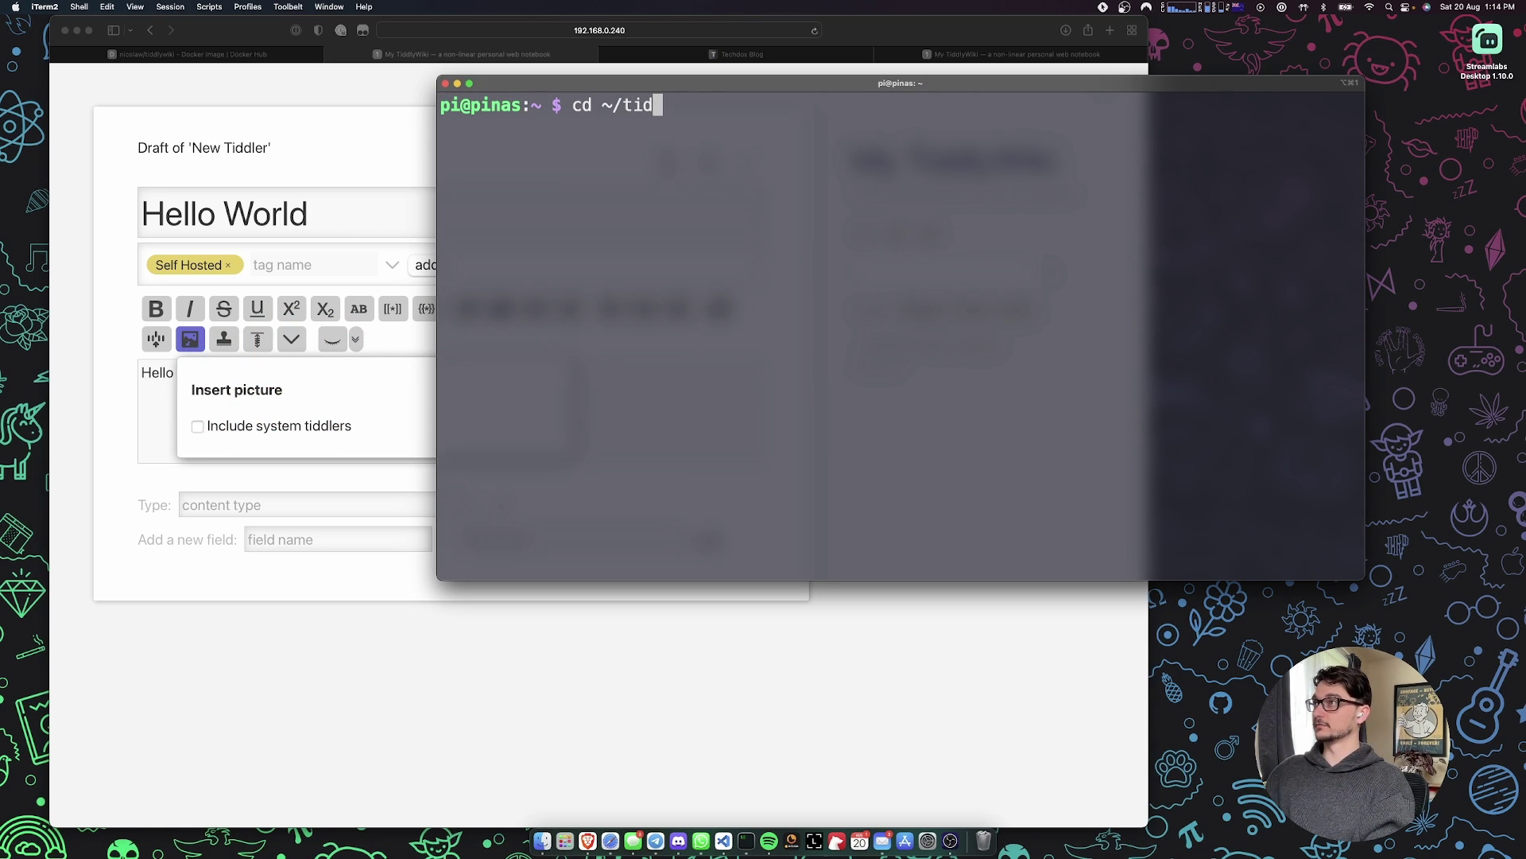
# - List the contents of ~/tiddlywiki and of its mywiki folder
pyautogui.press('Return')
pyautogui.write('ls')
pyautogui.press('Return')
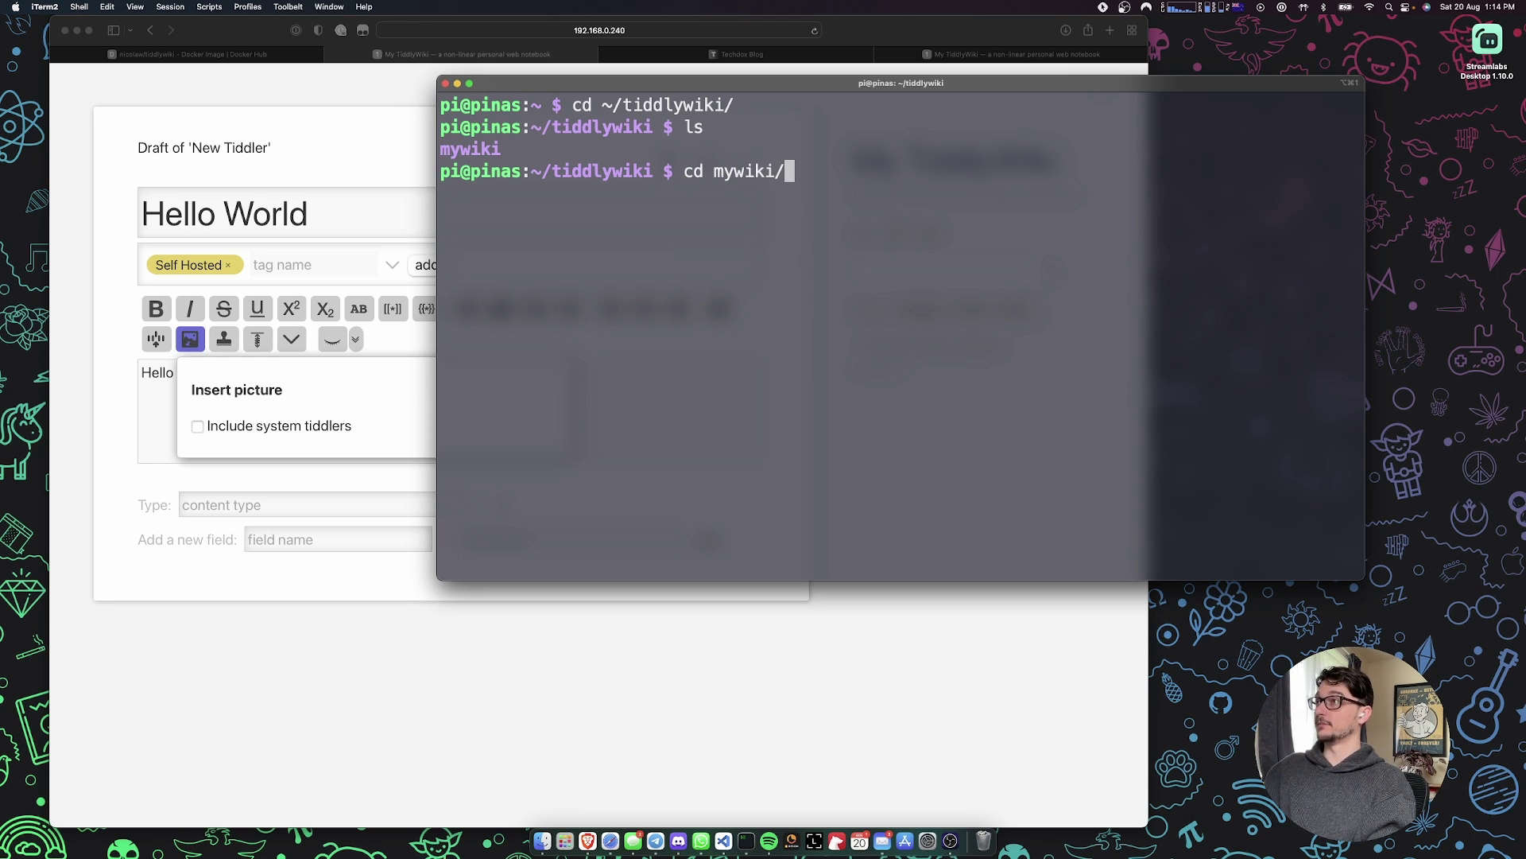
pyautogui.write('cd mywiki/')
pyautogui.press('Return')
pyautogui.write('ls')
pyautogui.press('Return')
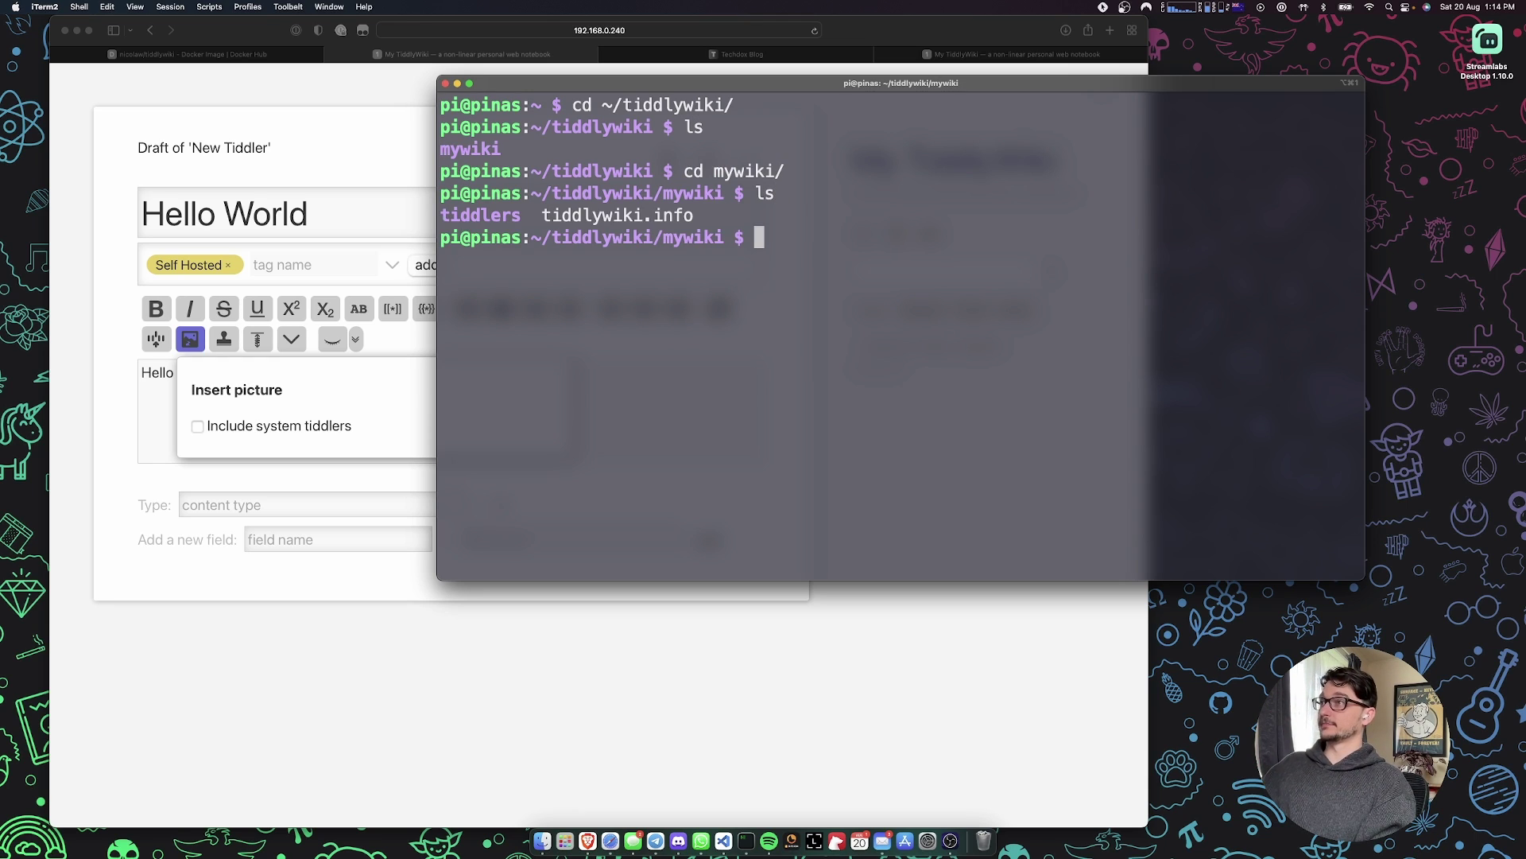
# - List mywiki/tiddlers to see the draft tiddler file, then return to the Safari draft
pyautogui.press('Return')
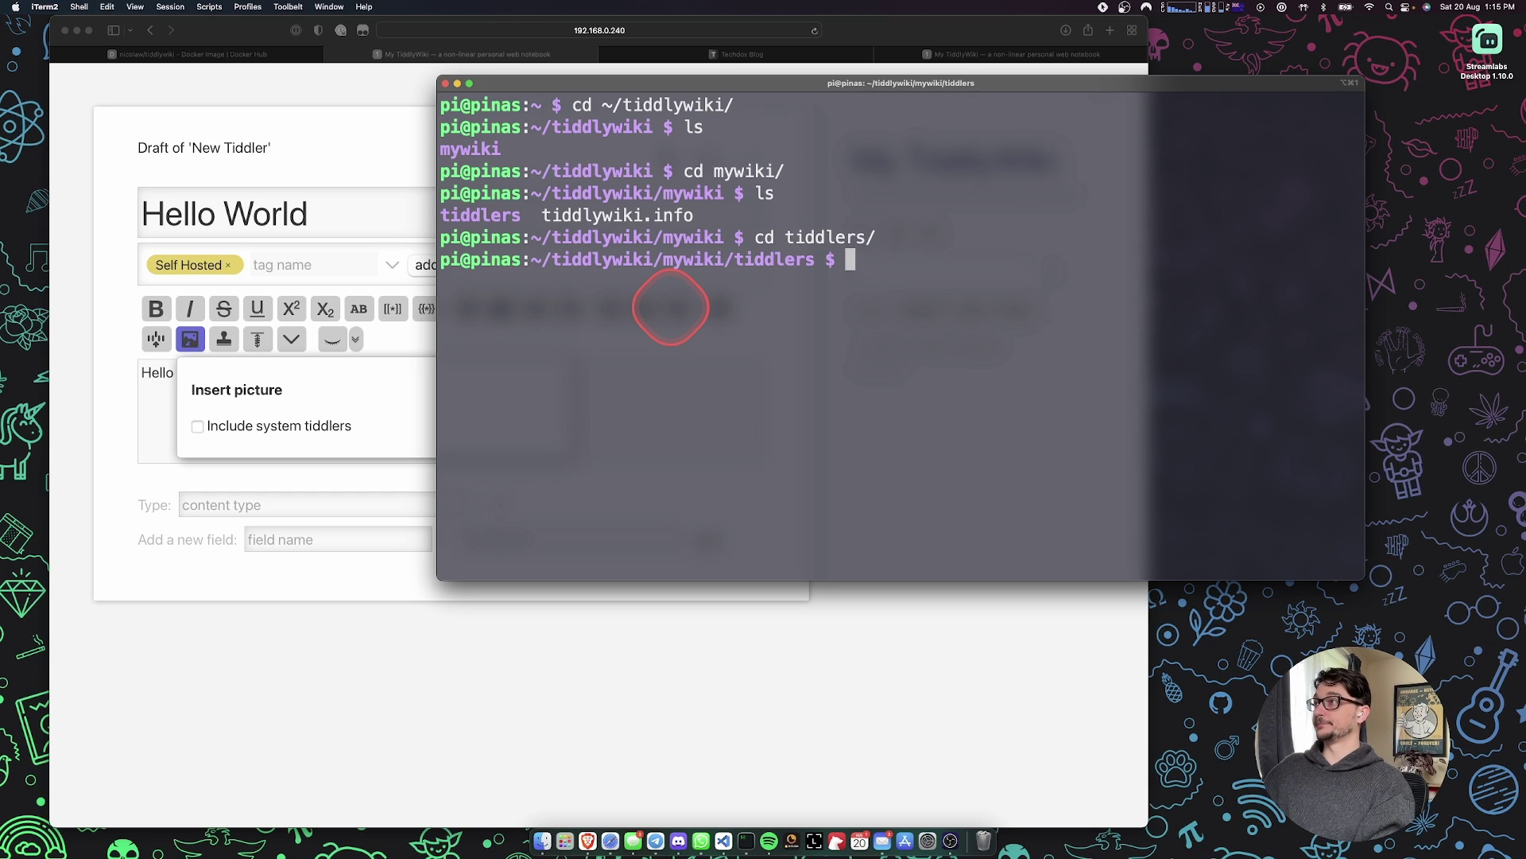
pyautogui.write('ls')
pyautogui.press('Return')
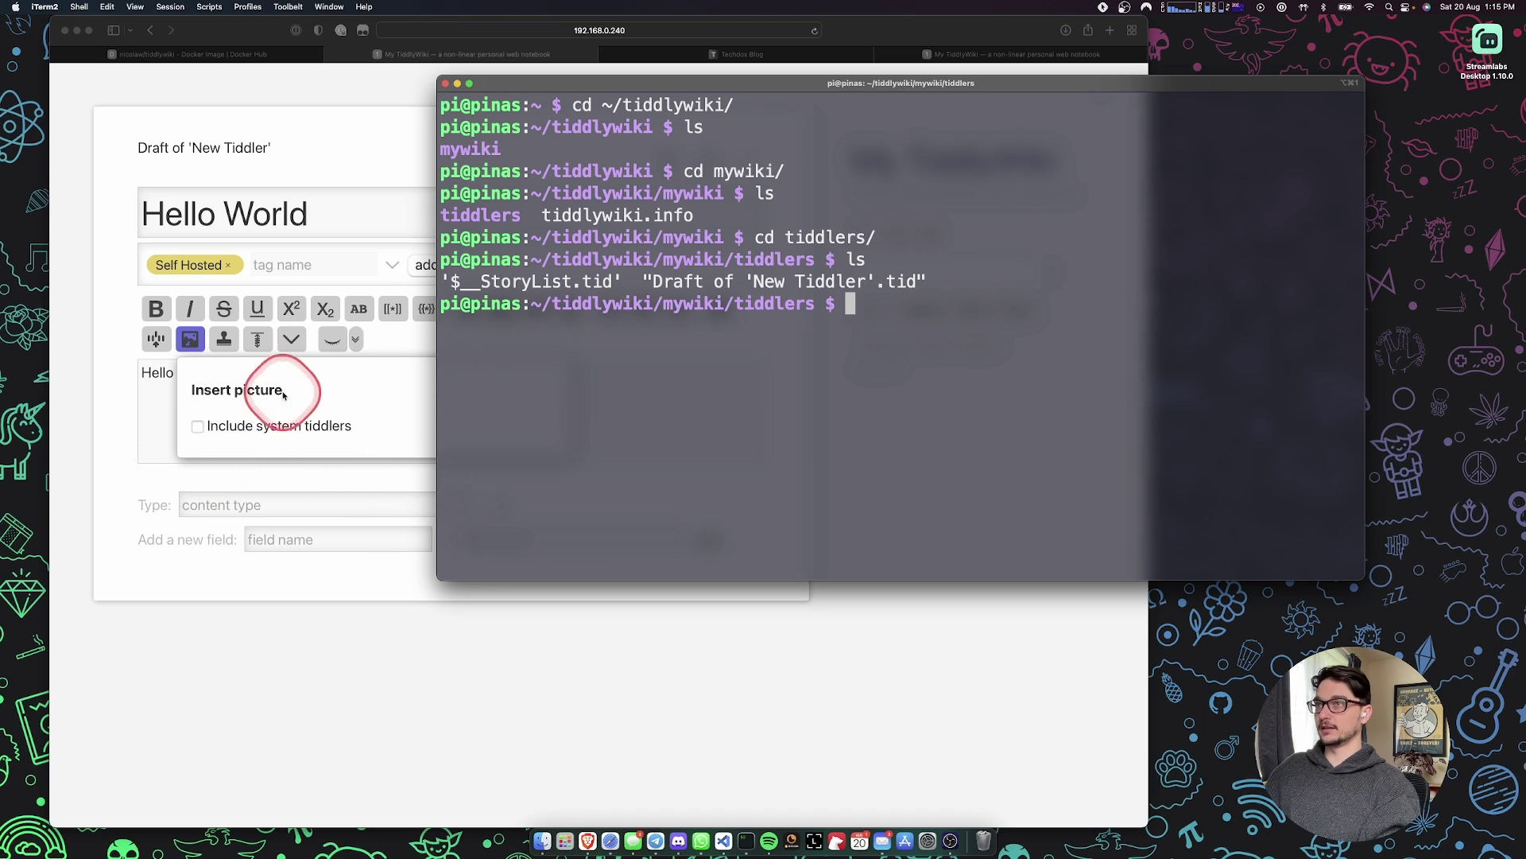
pyautogui.click(145, 483)
pyautogui.click(744, 385)
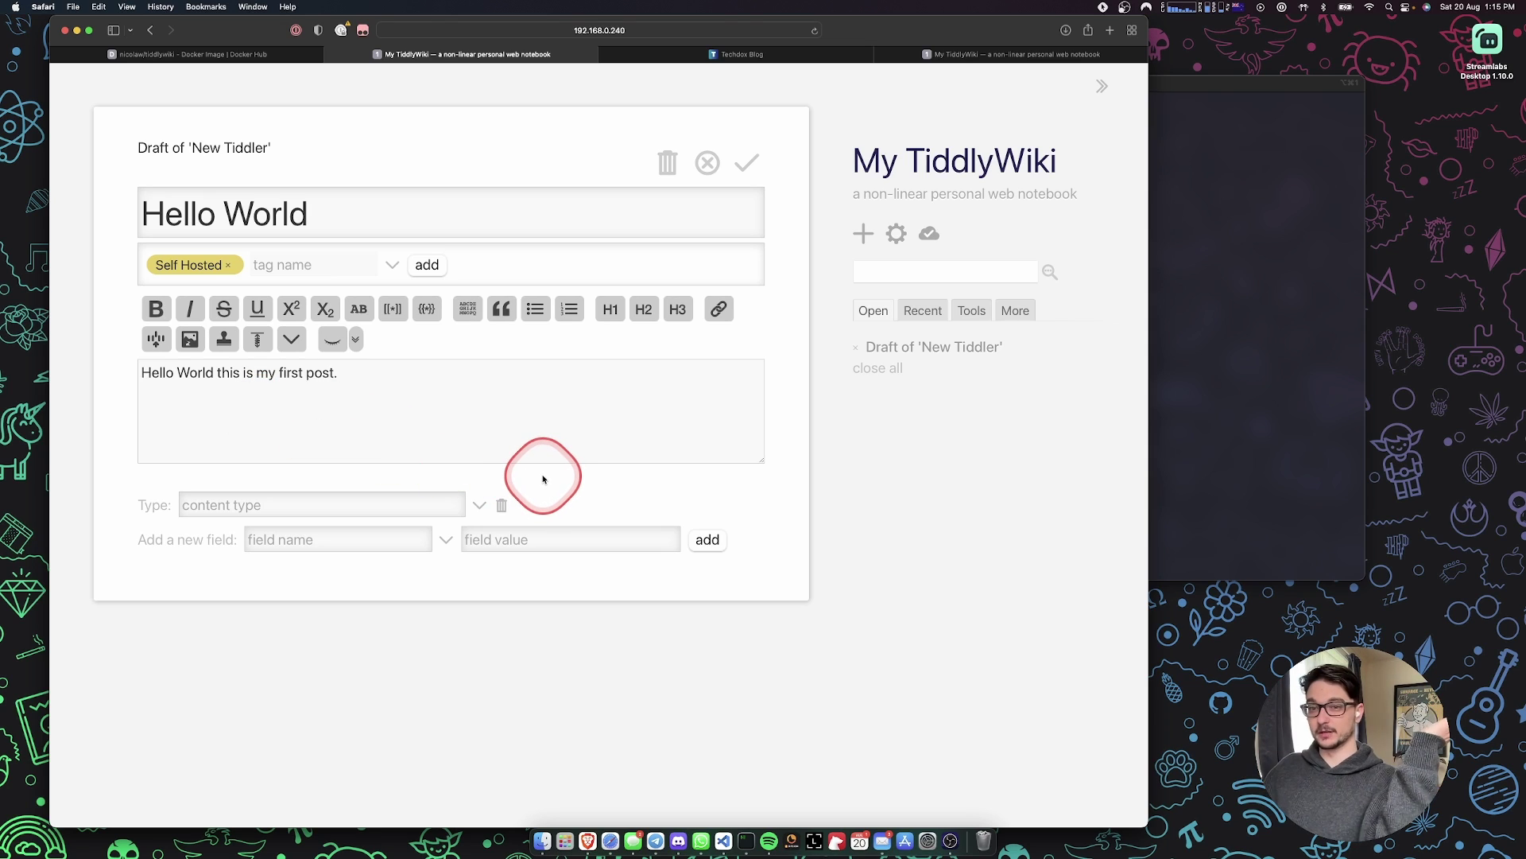
# - Import the wallpaper image into the Hello World body text and save the tiddler
pyautogui.click(541, 844)
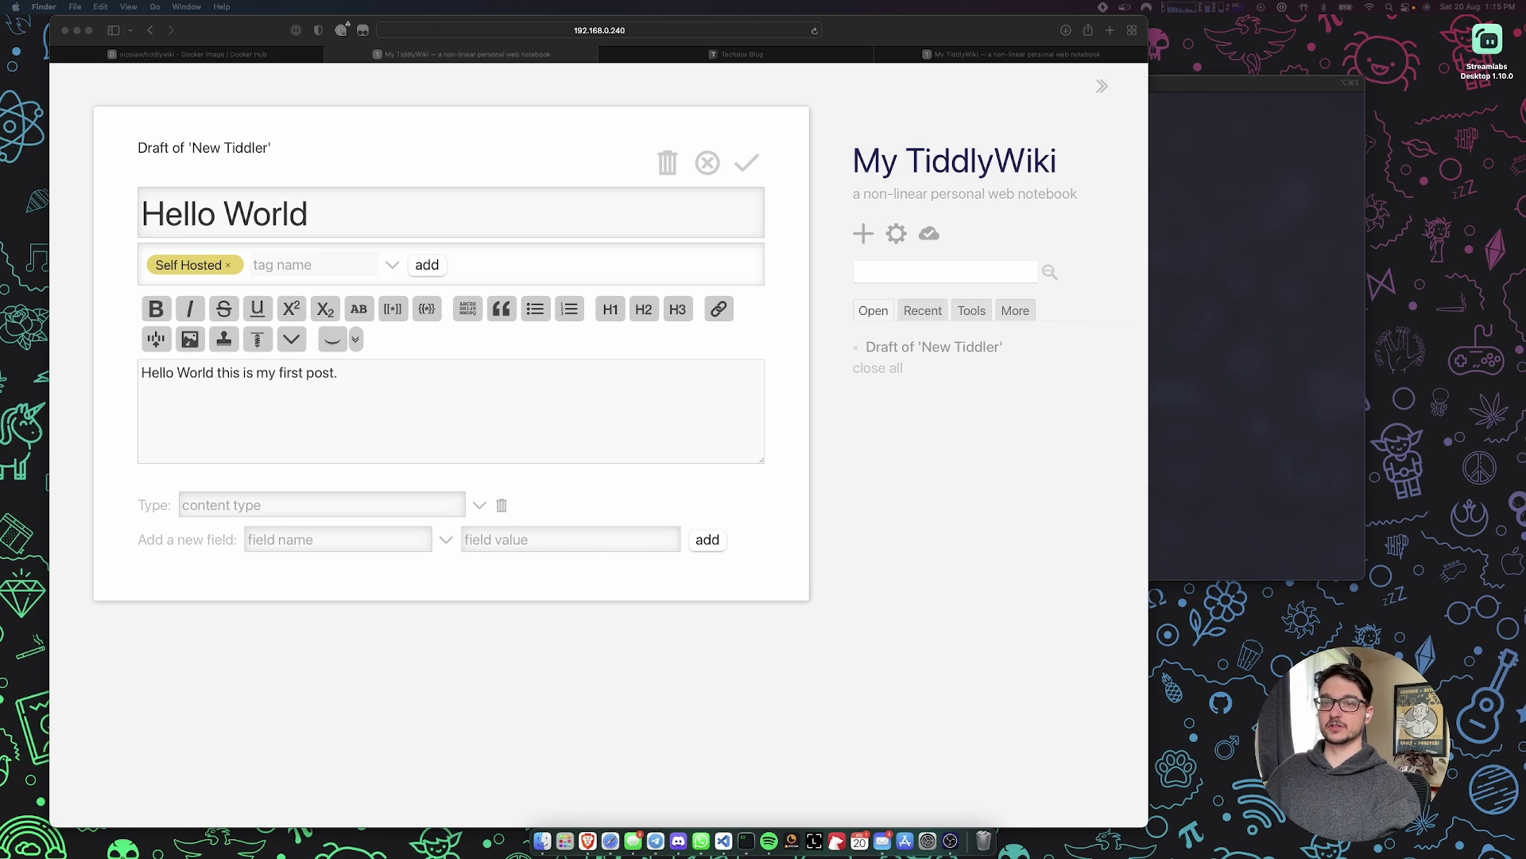
pyautogui.moveTo(294, 214); pyautogui.dragTo(437, 404)
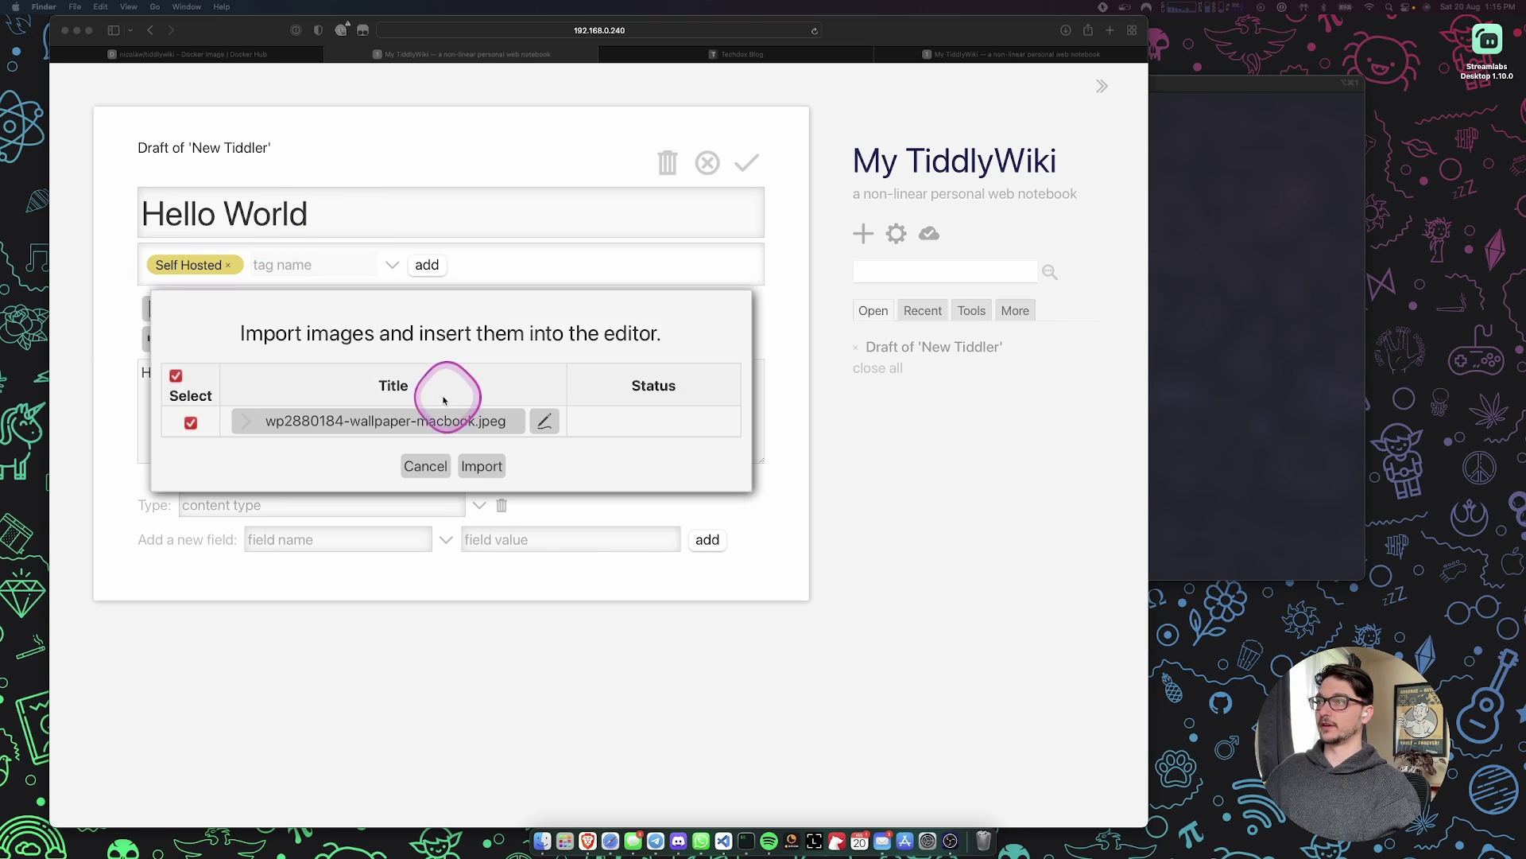
pyautogui.click(482, 467)
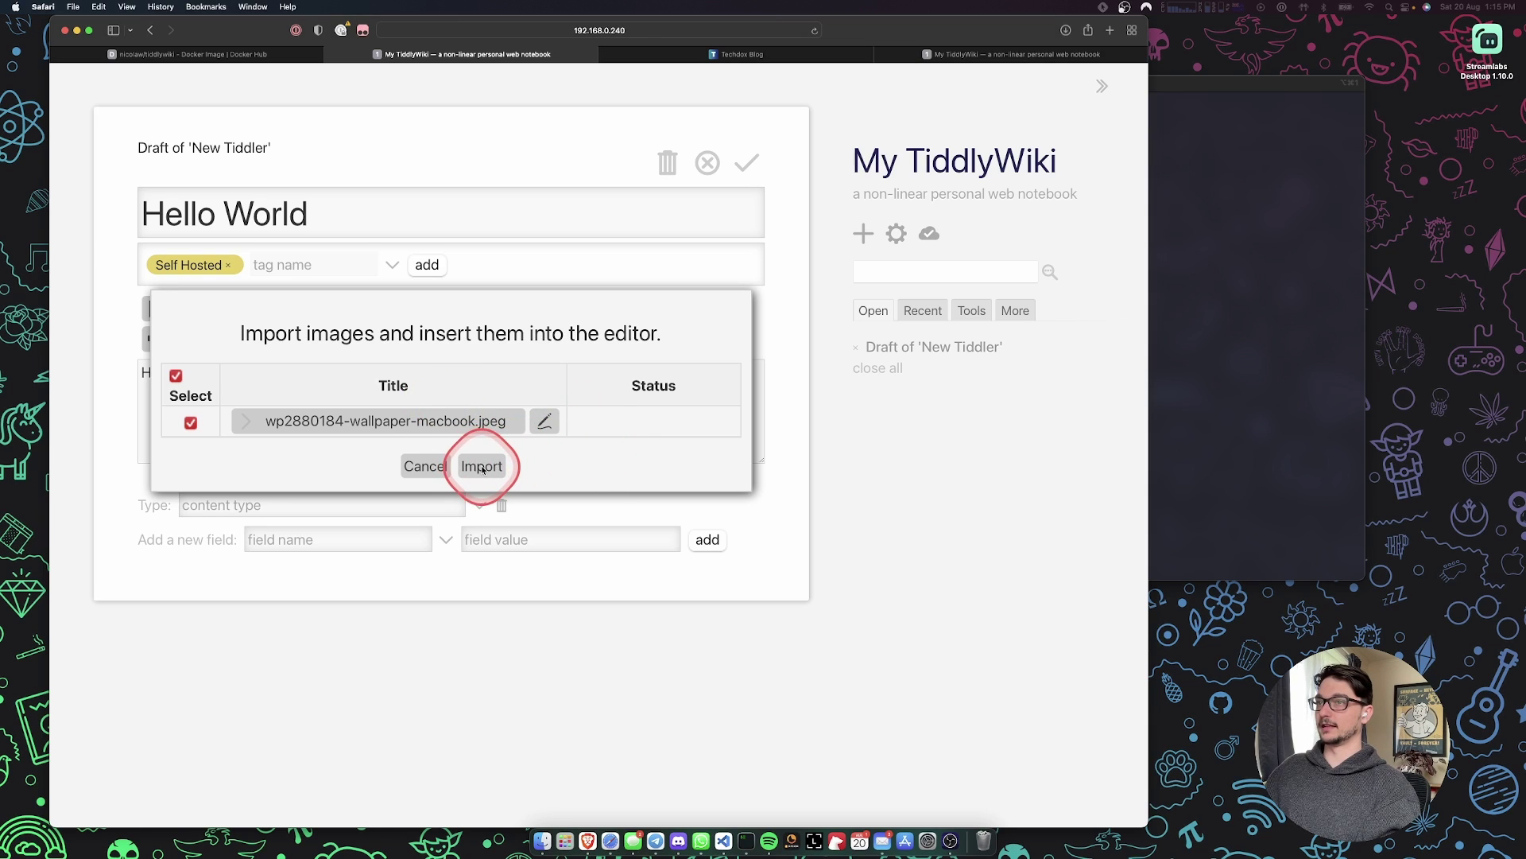
pyautogui.click(482, 467)
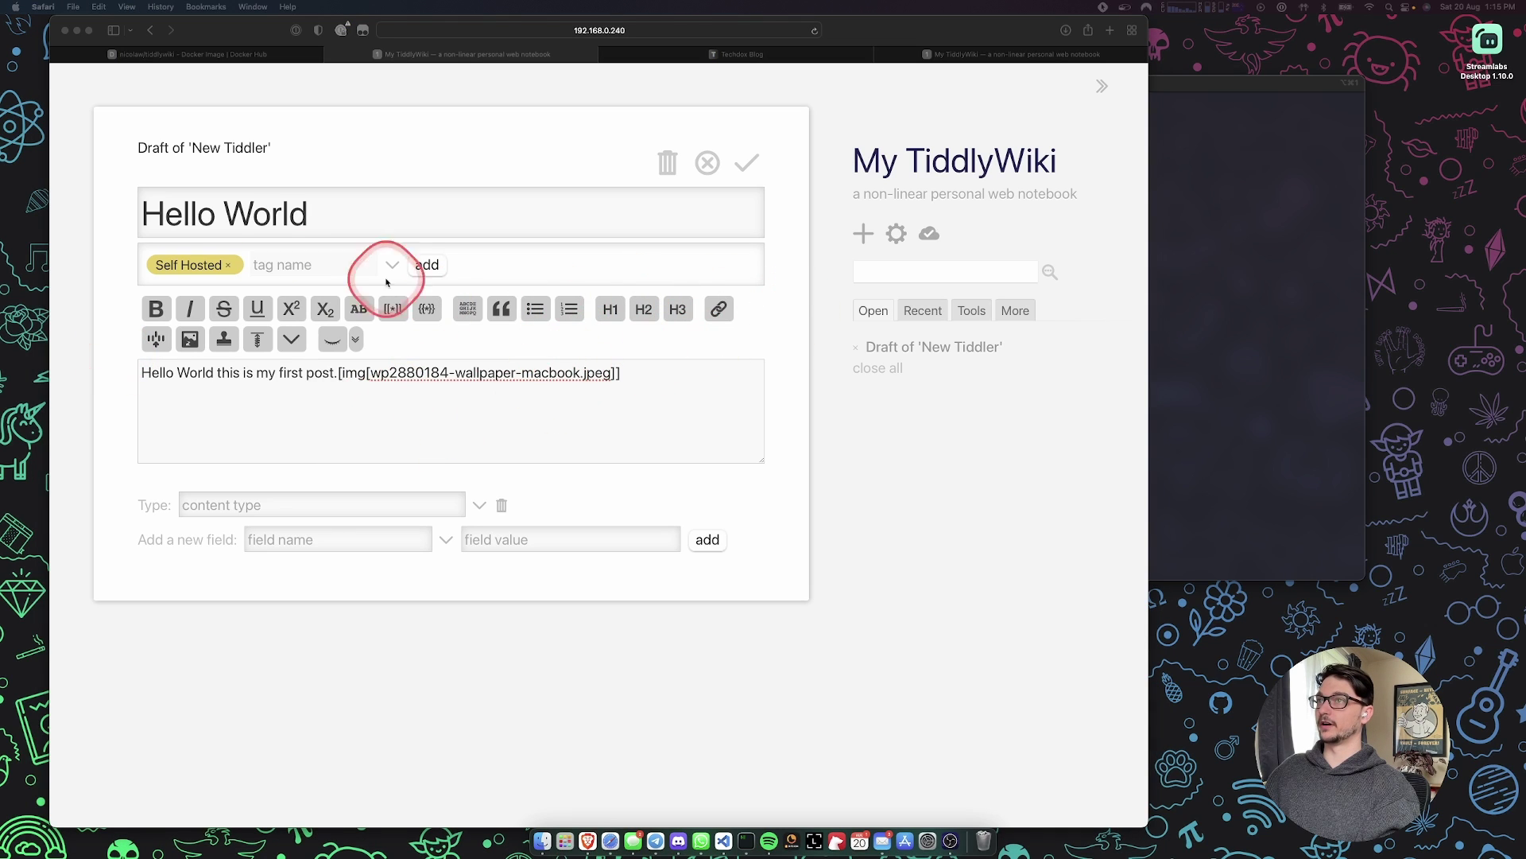
pyautogui.click(699, 420)
pyautogui.click(743, 163)
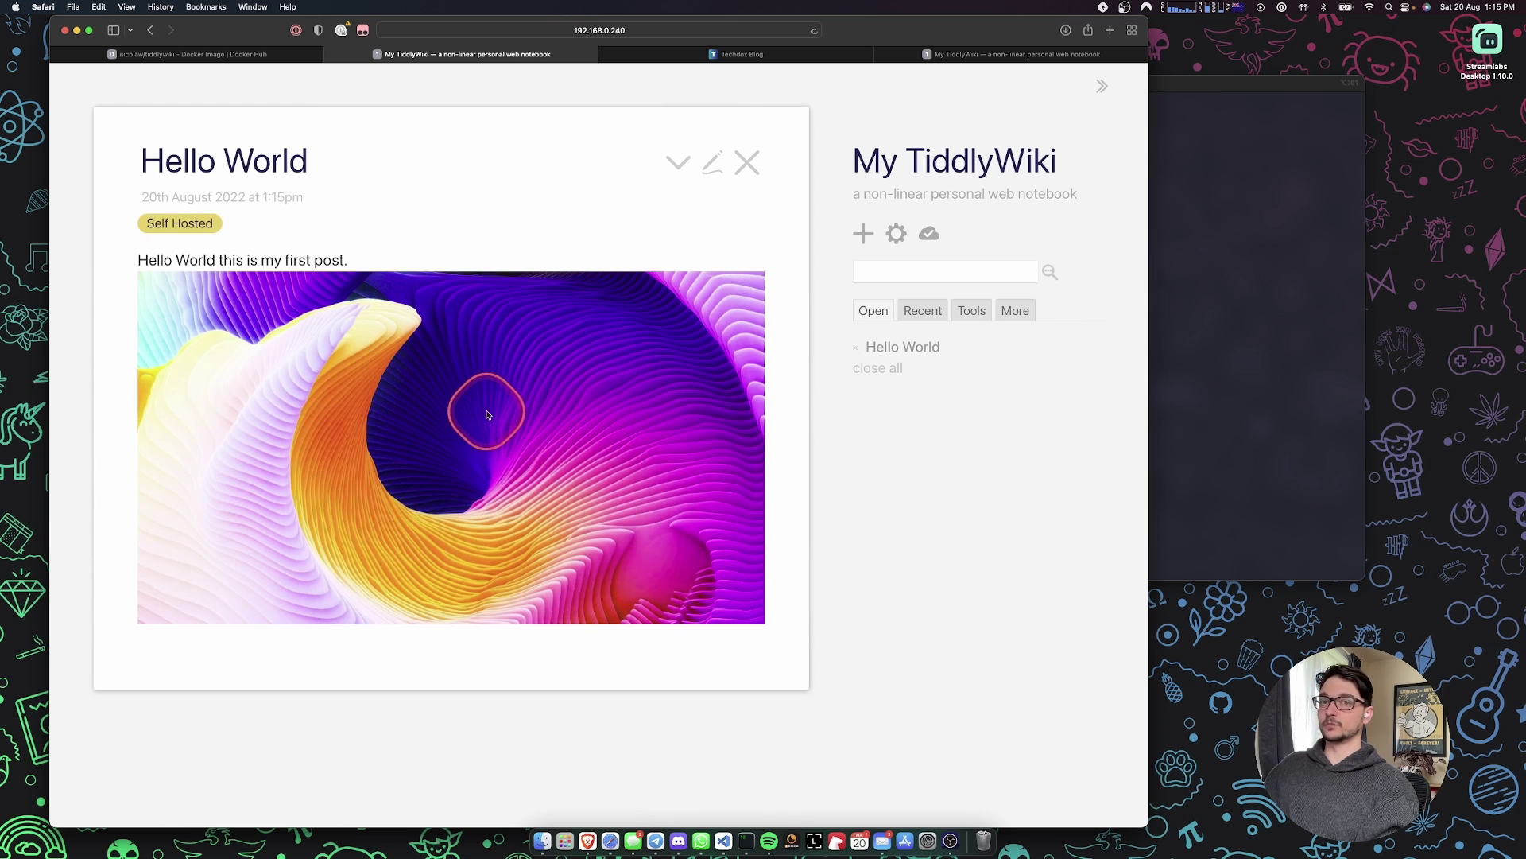
# - Run ls in mywiki/tiddlers to confirm Hello World.tid and the wallpaper files, then return to Safari
pyautogui.click(1212, 349)
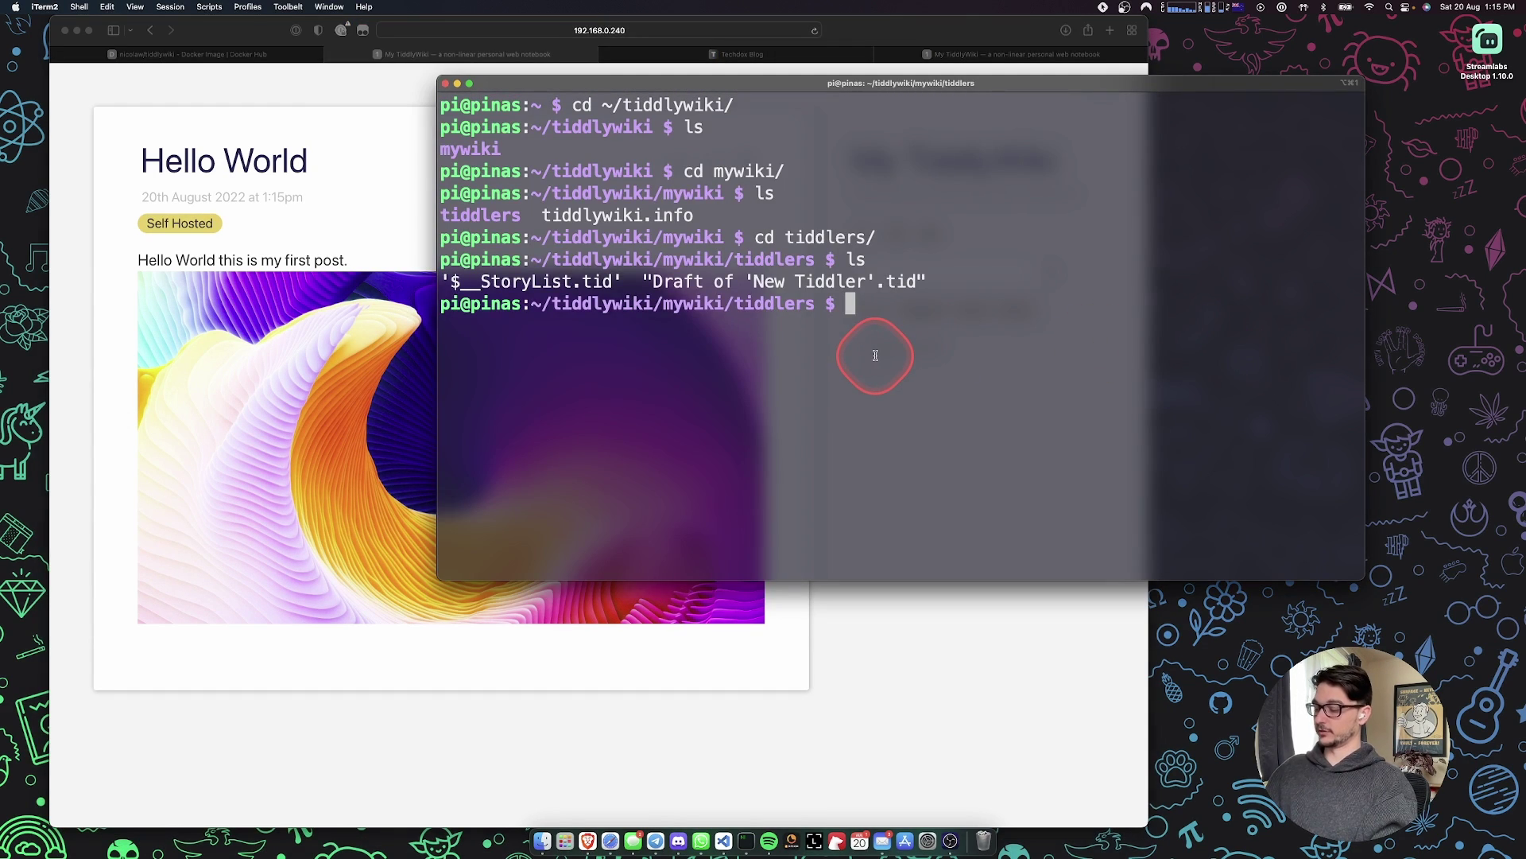
pyautogui.write('ls')
pyautogui.press('Return')
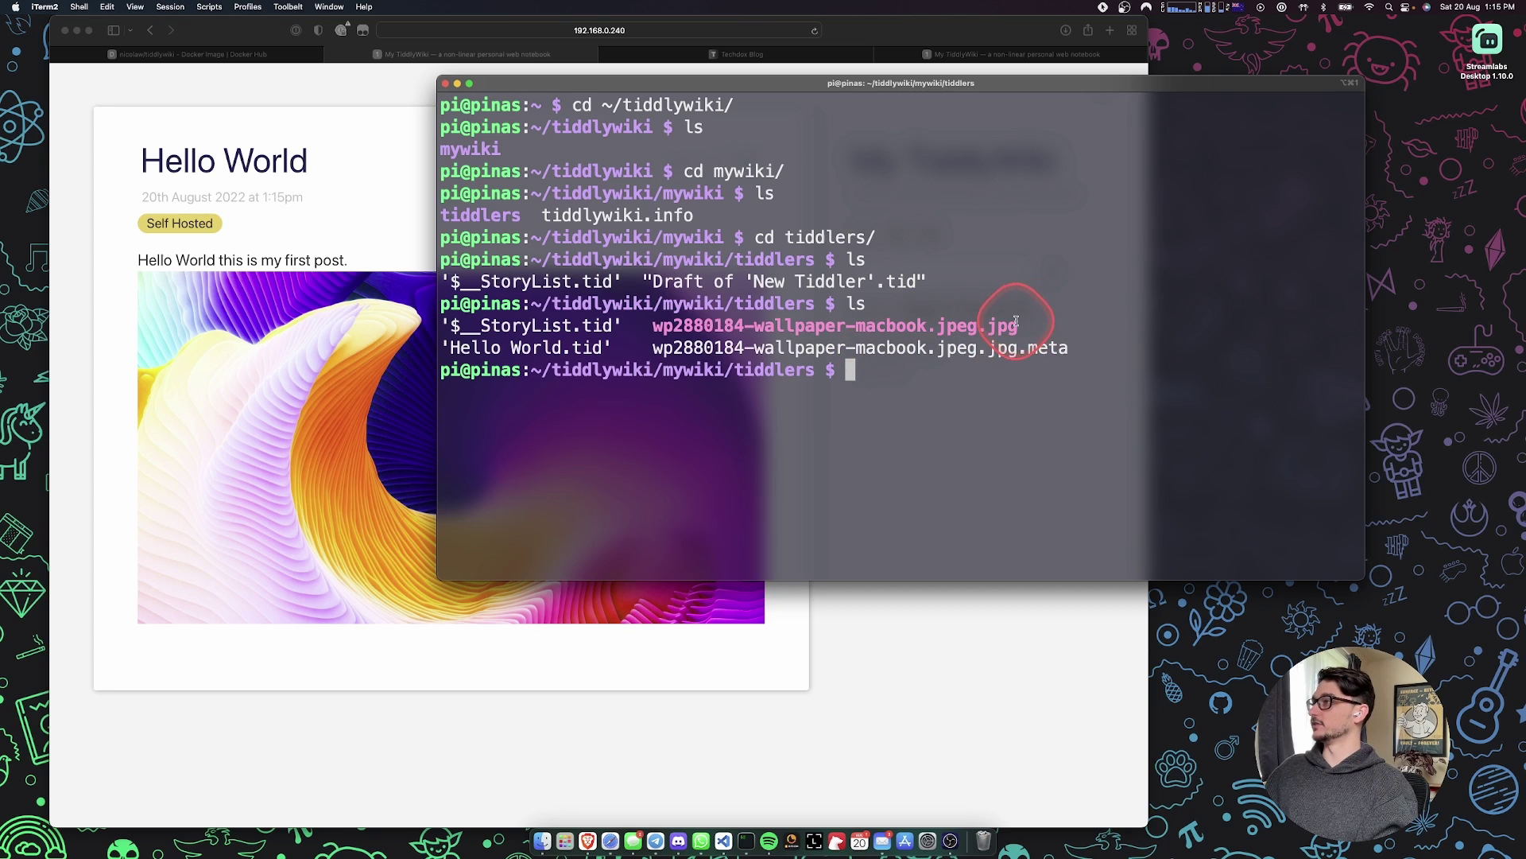
pyautogui.moveTo(1022, 326); pyautogui.dragTo(665, 333)
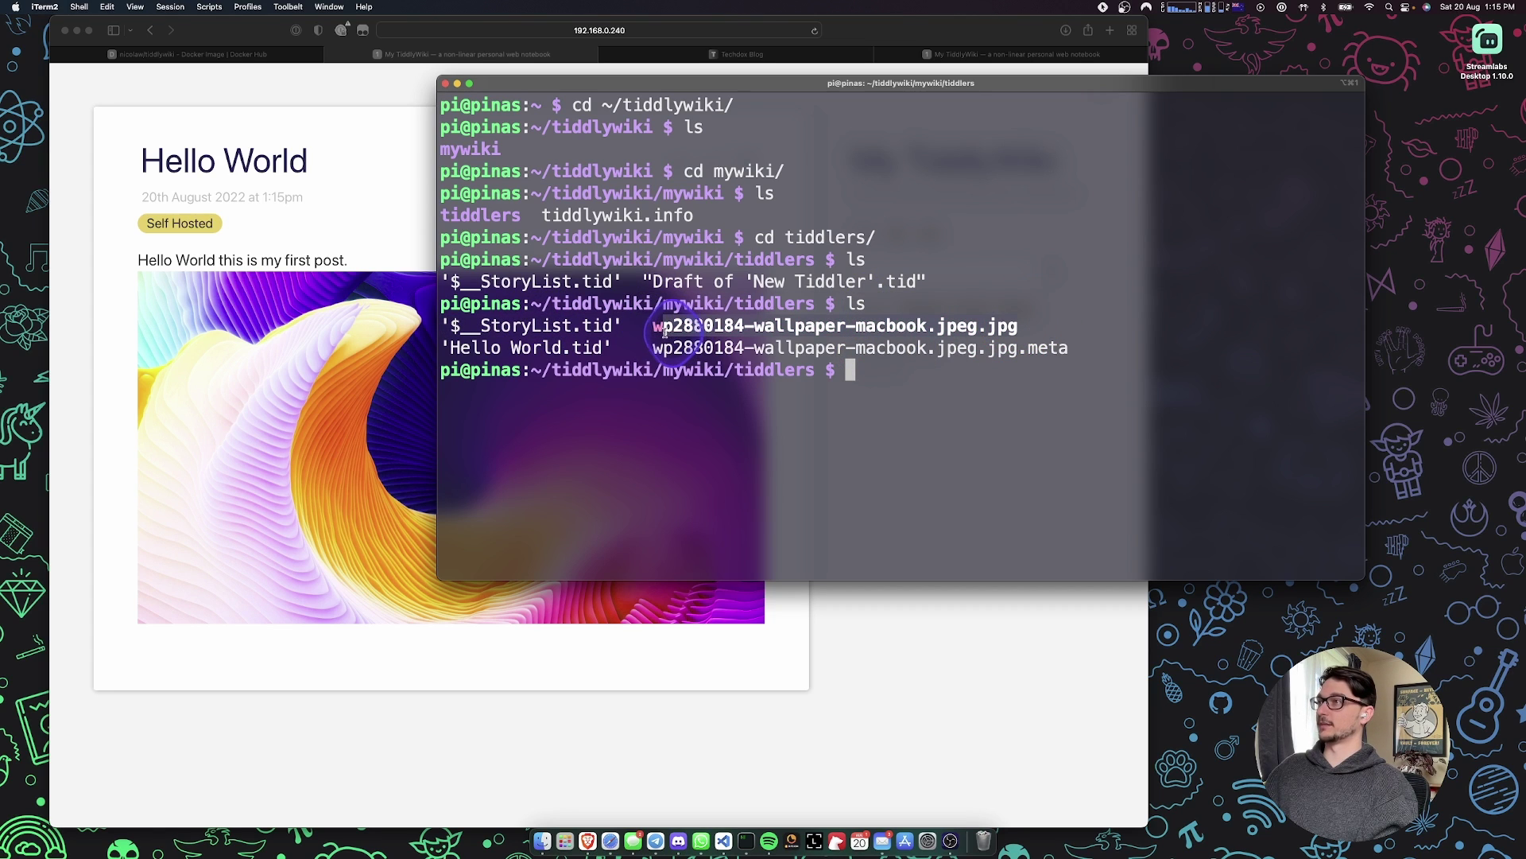
pyautogui.click(389, 189)
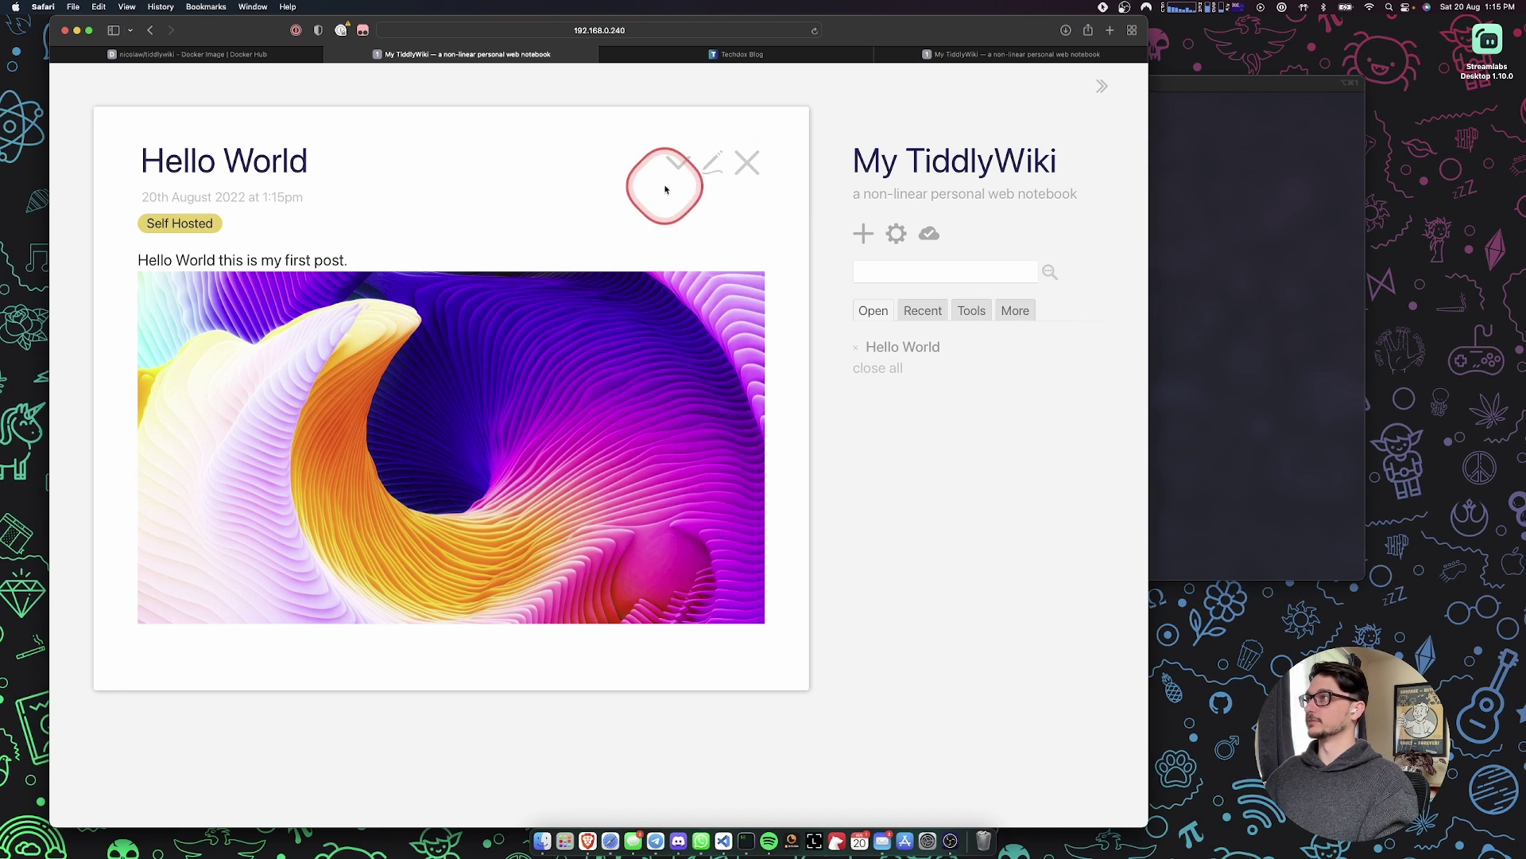
pyautogui.scroll(-1, 572, 330)
pyautogui.scroll(1, 572, 330)
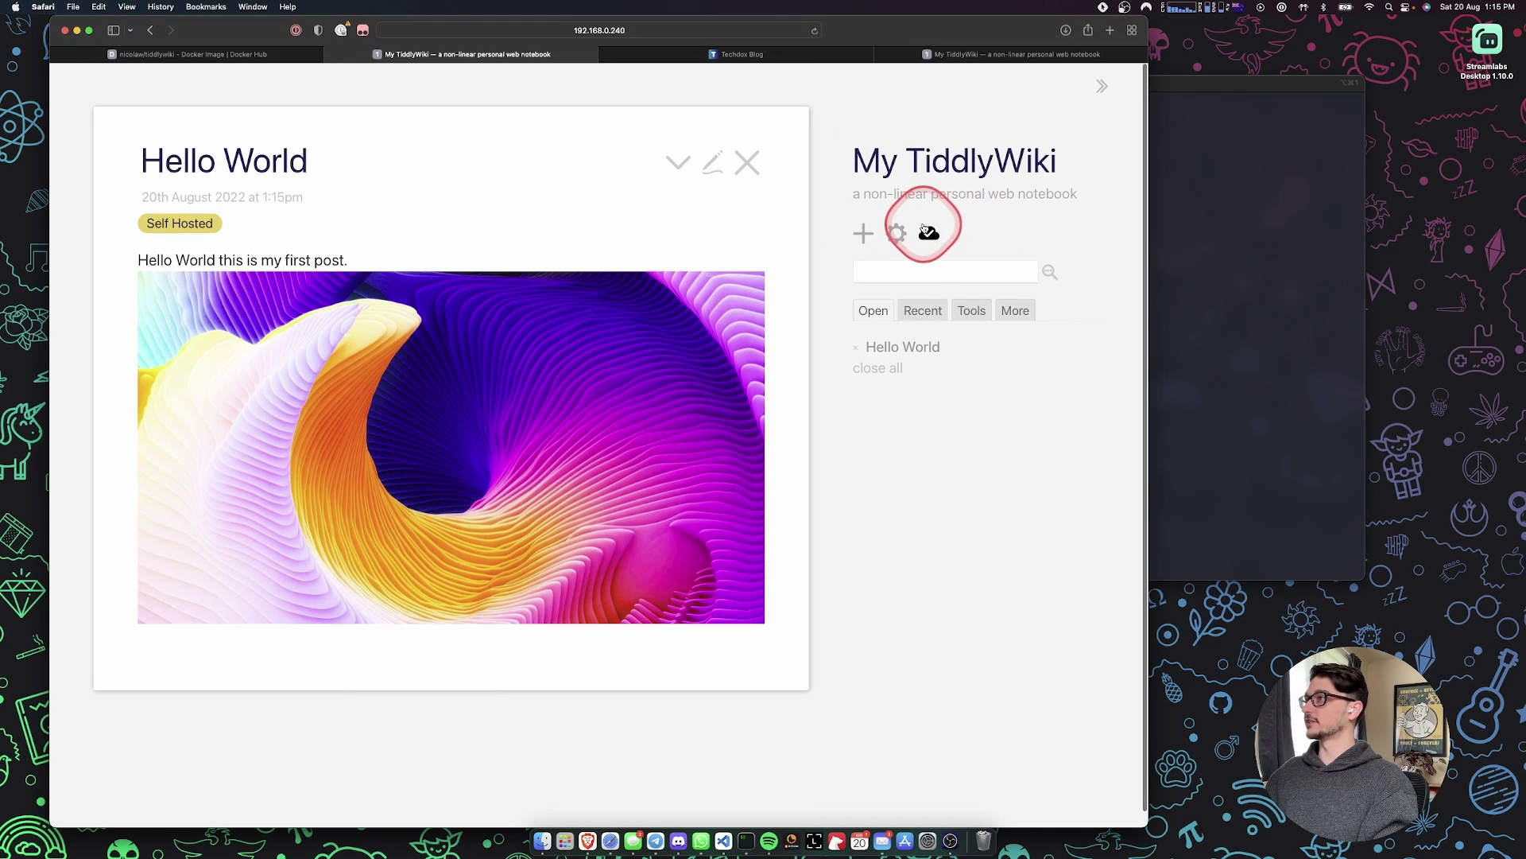
pyautogui.click(897, 232)
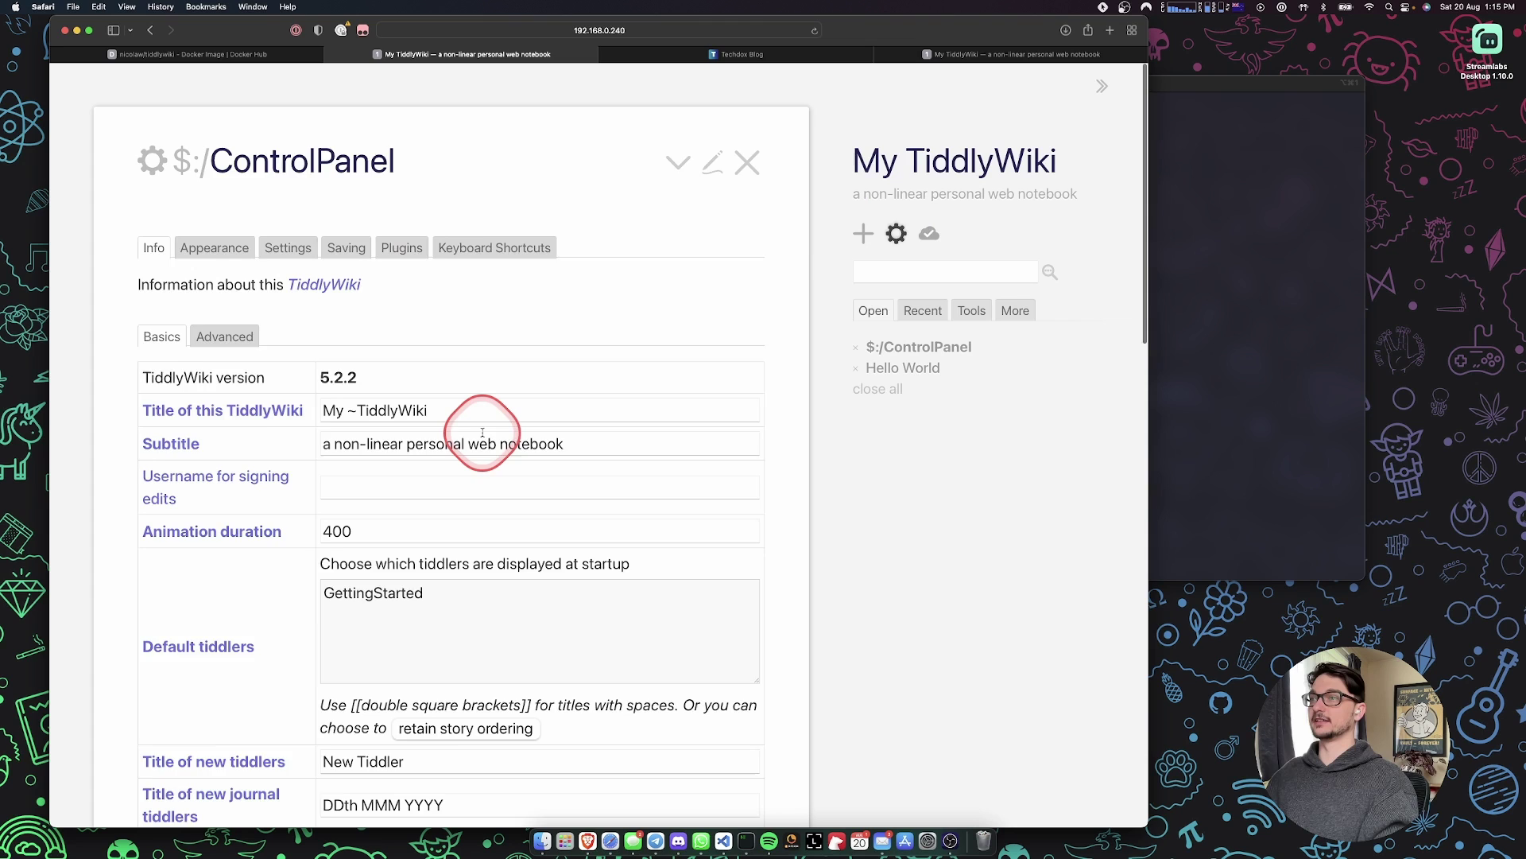
pyautogui.scroll(-1, 477, 434)
pyautogui.tripleClick(443, 386)
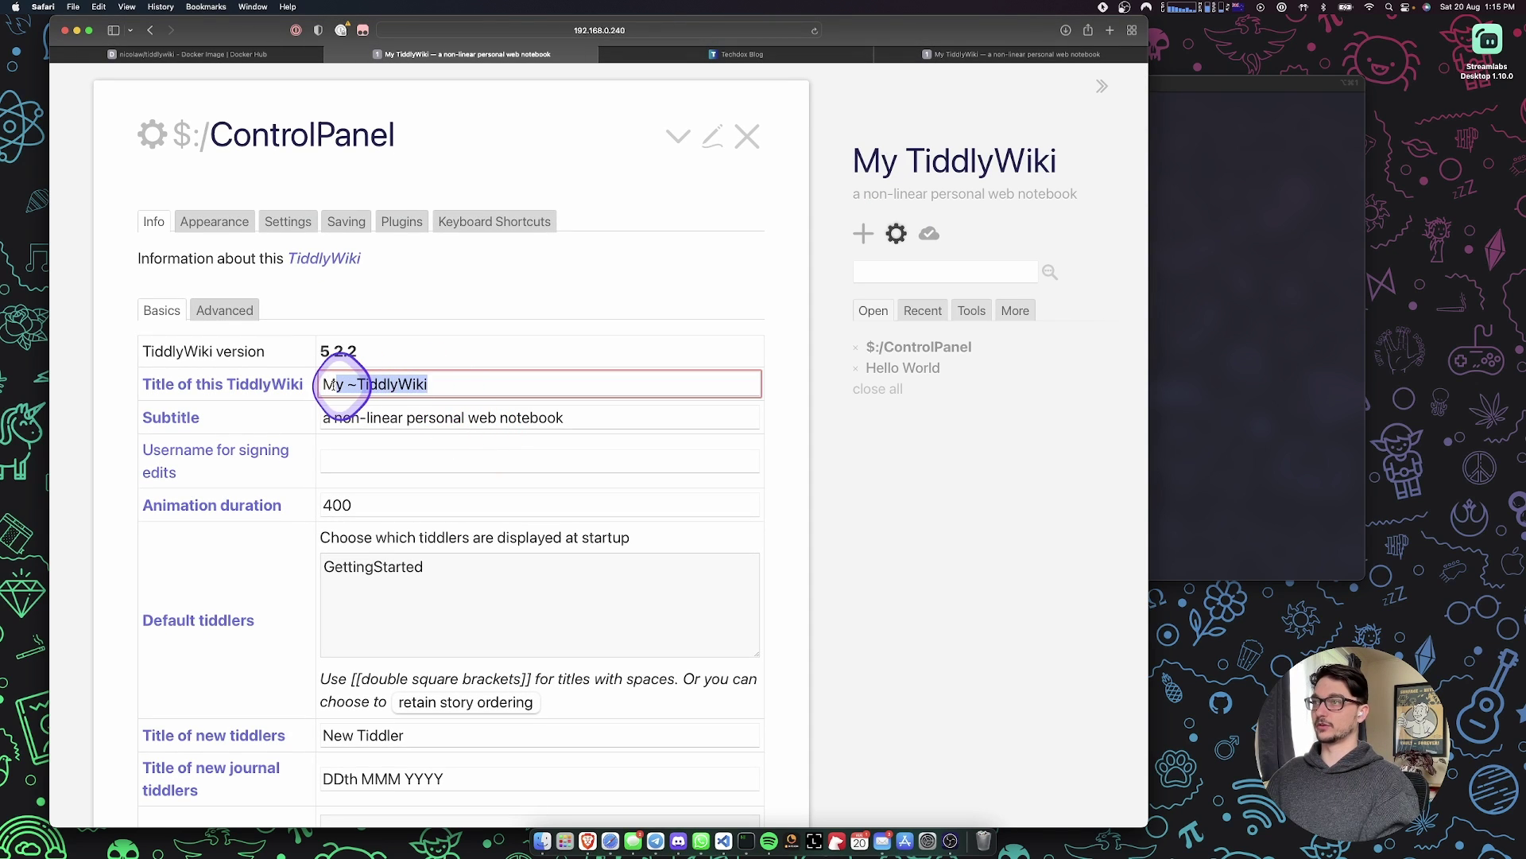
pyautogui.click(467, 436)
pyautogui.scroll(-2, 467, 441)
pyautogui.scroll(-10, 467, 447)
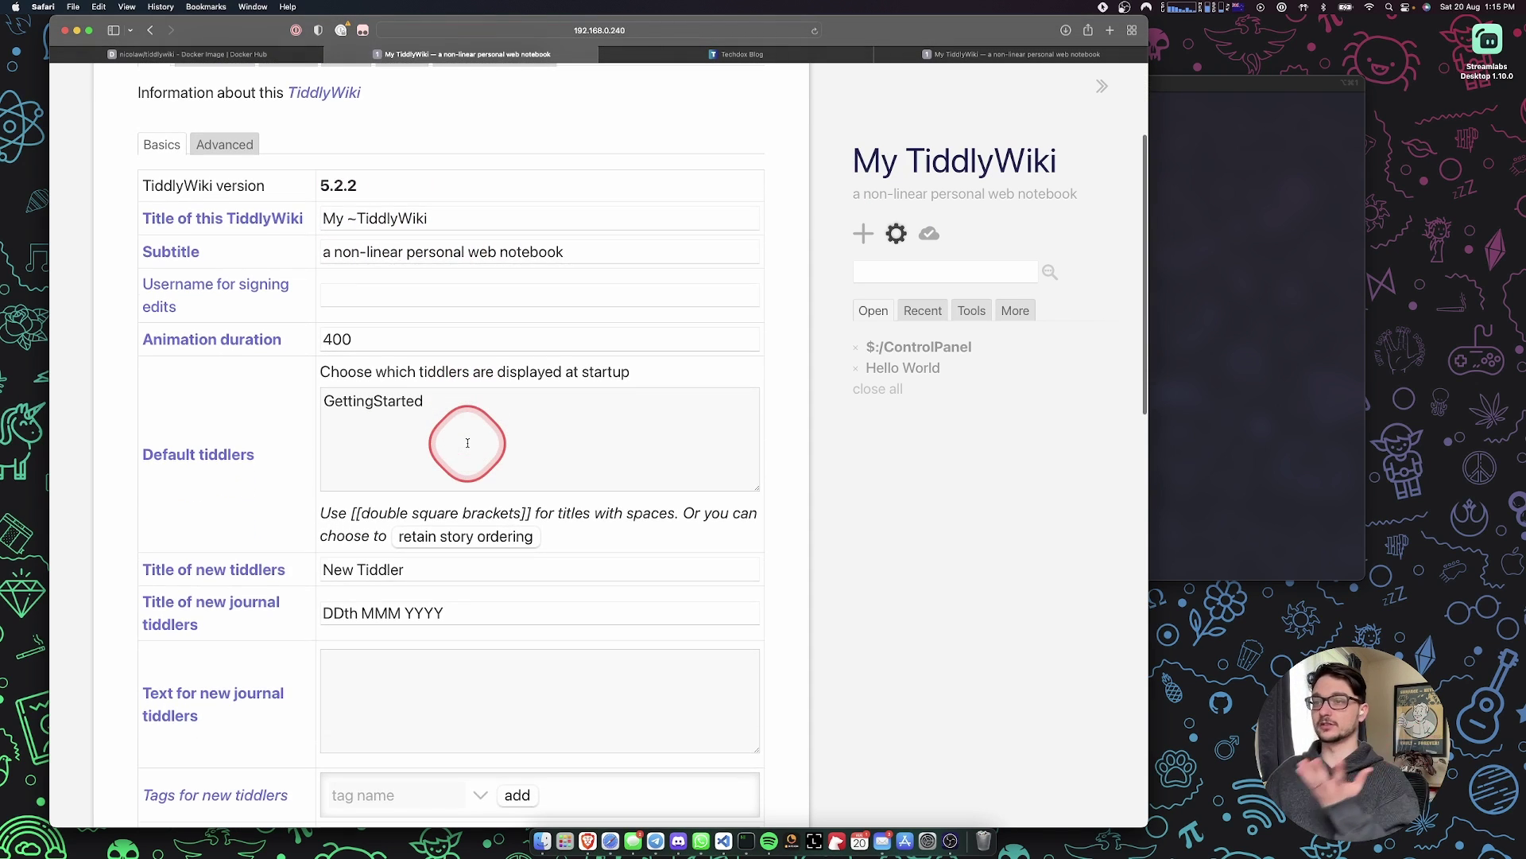
pyautogui.scroll(15, 468, 442)
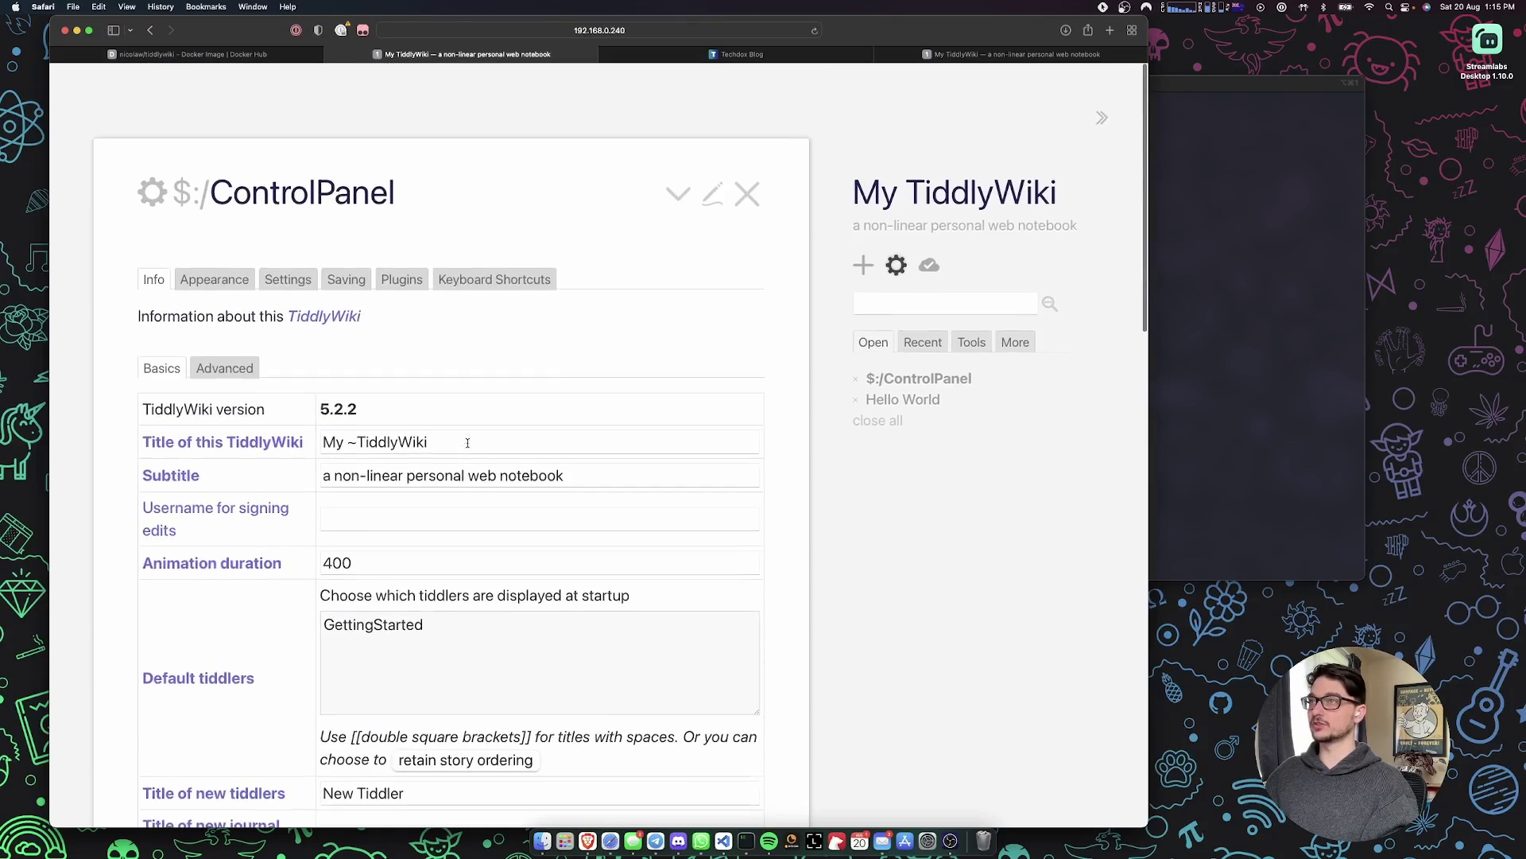
pyautogui.click(224, 248)
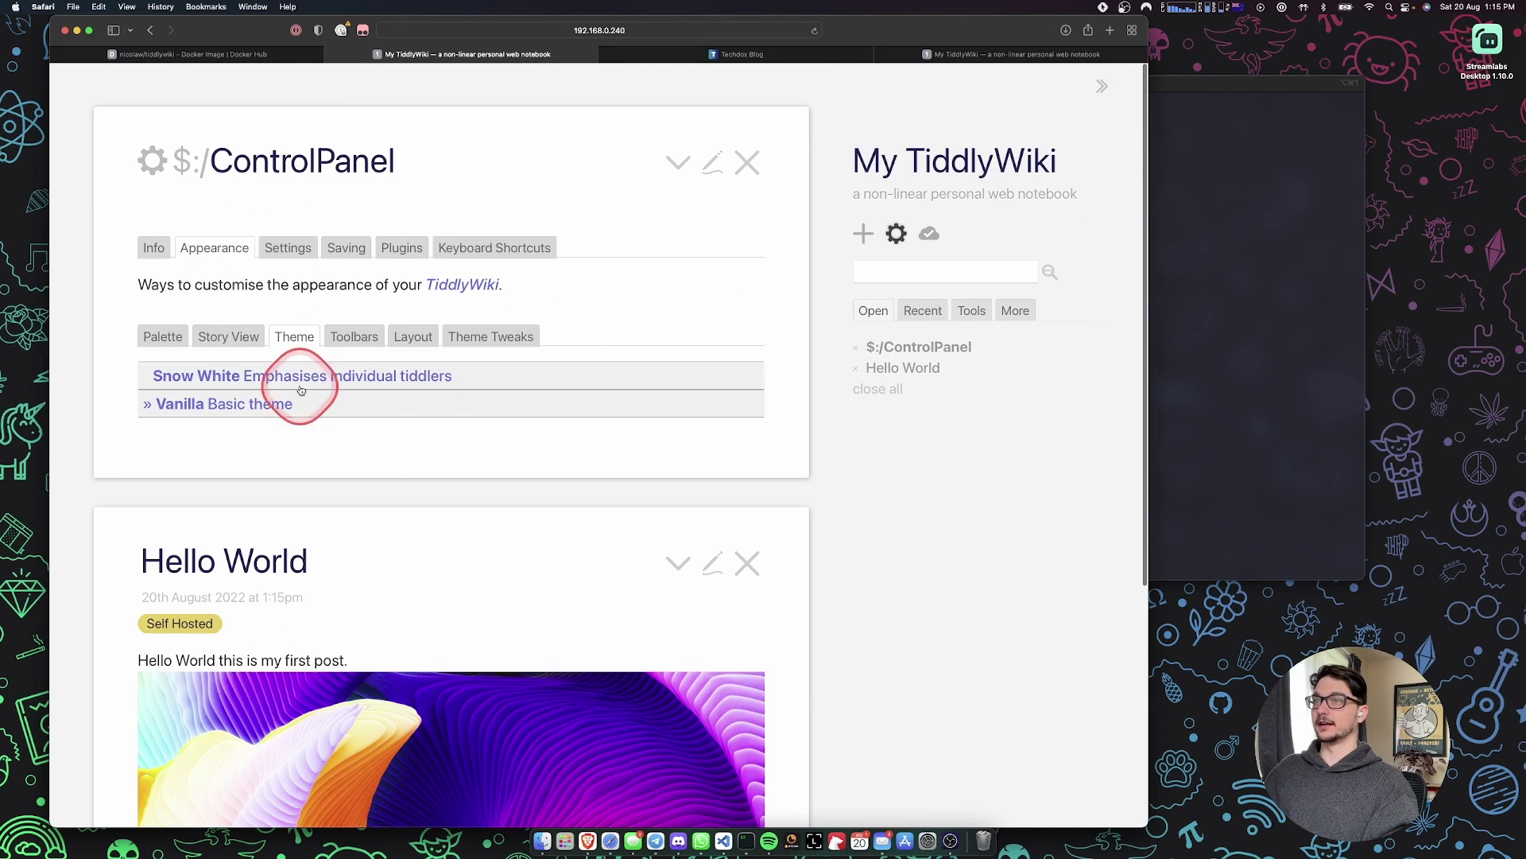
pyautogui.click(359, 376)
pyautogui.click(275, 406)
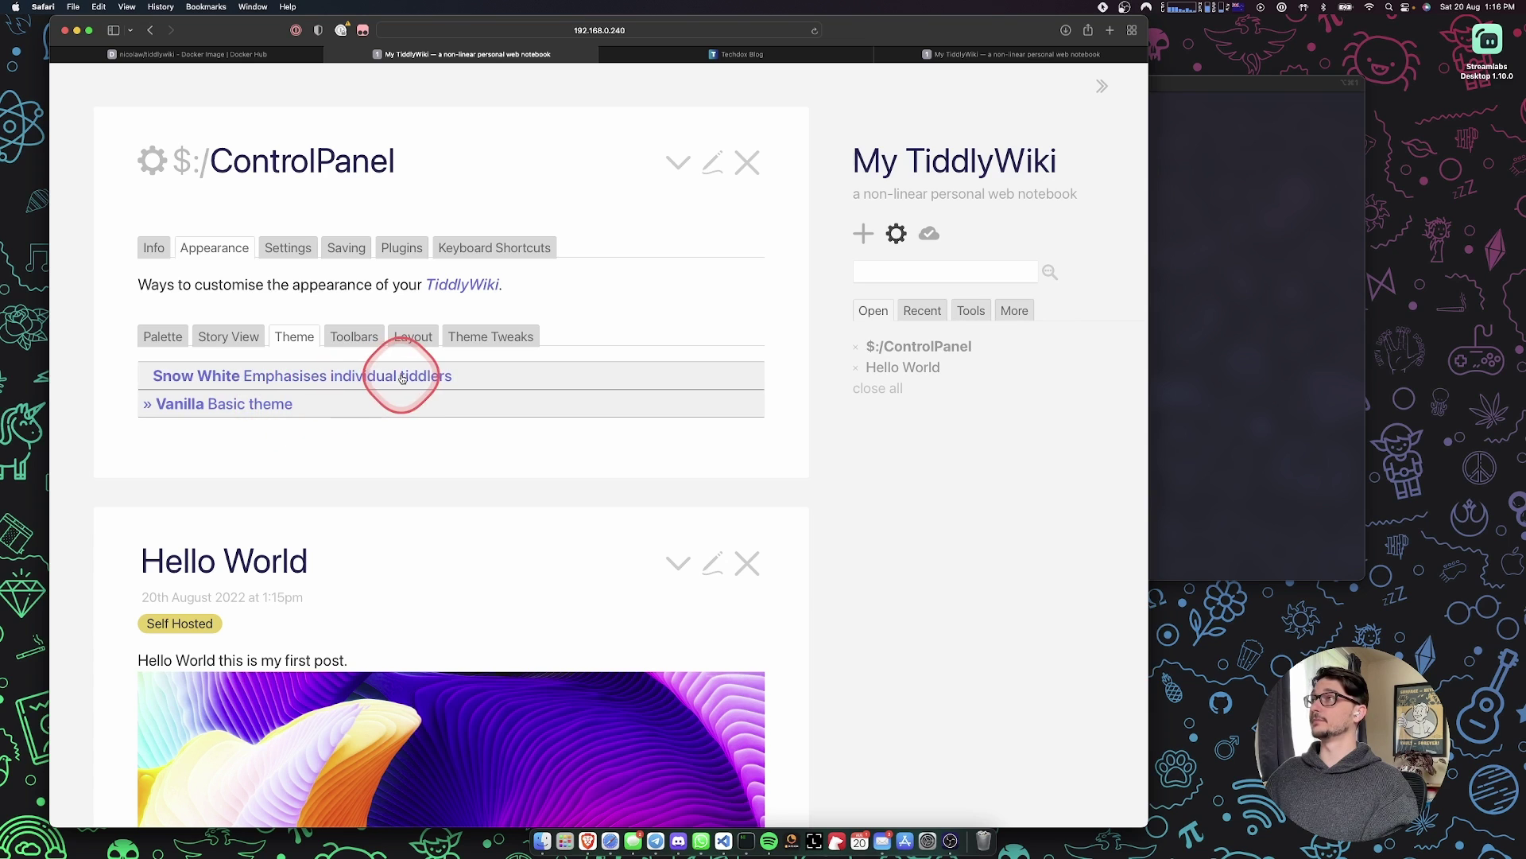
pyautogui.click(288, 249)
pyautogui.click(346, 249)
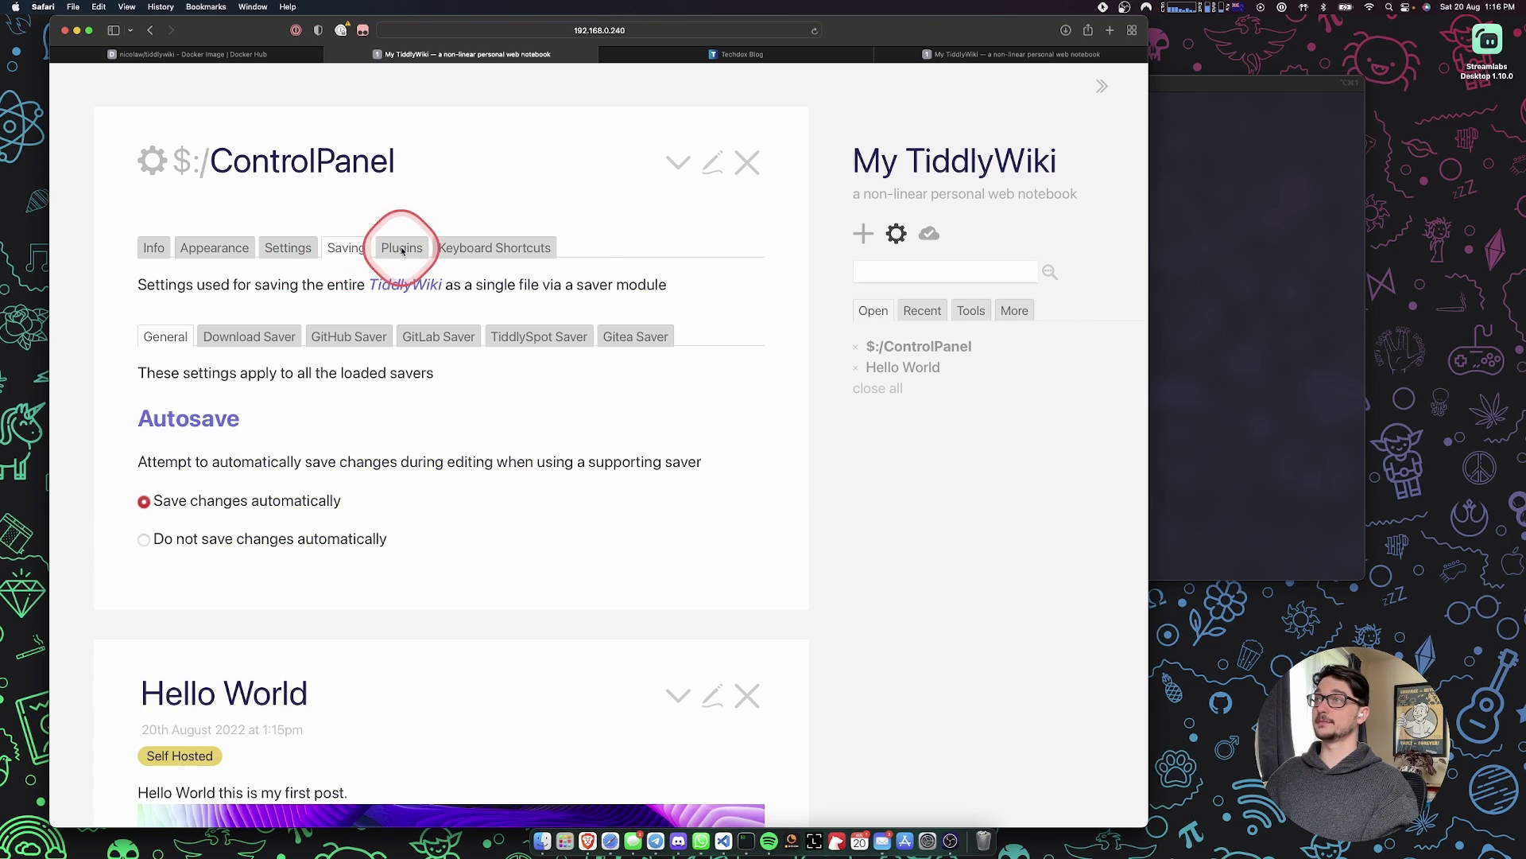
pyautogui.click(403, 249)
pyautogui.scroll(-2, 477, 473)
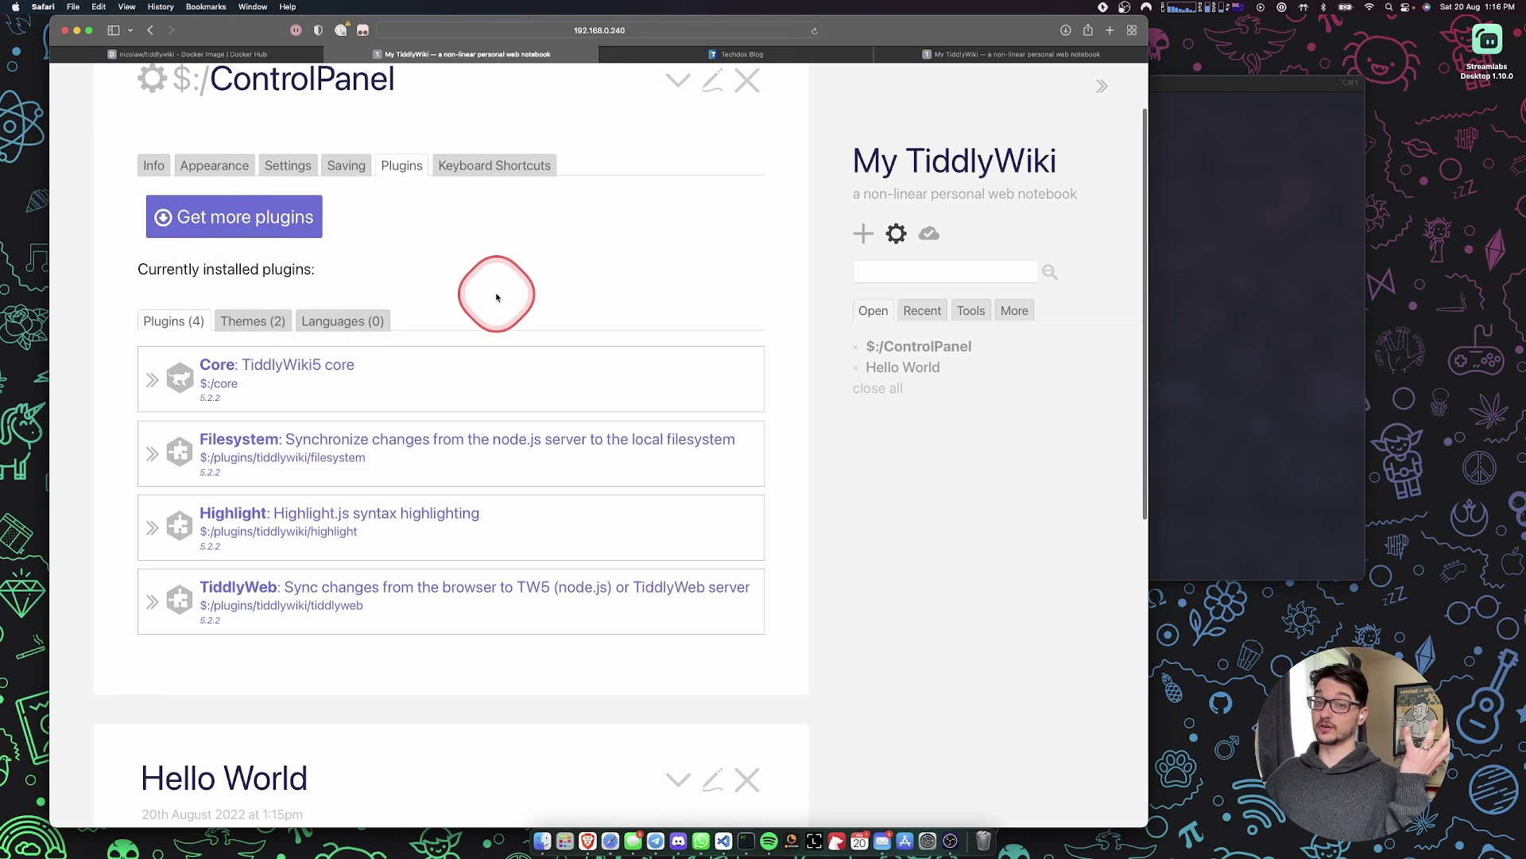
pyautogui.scroll(2, 496, 297)
pyautogui.click(508, 248)
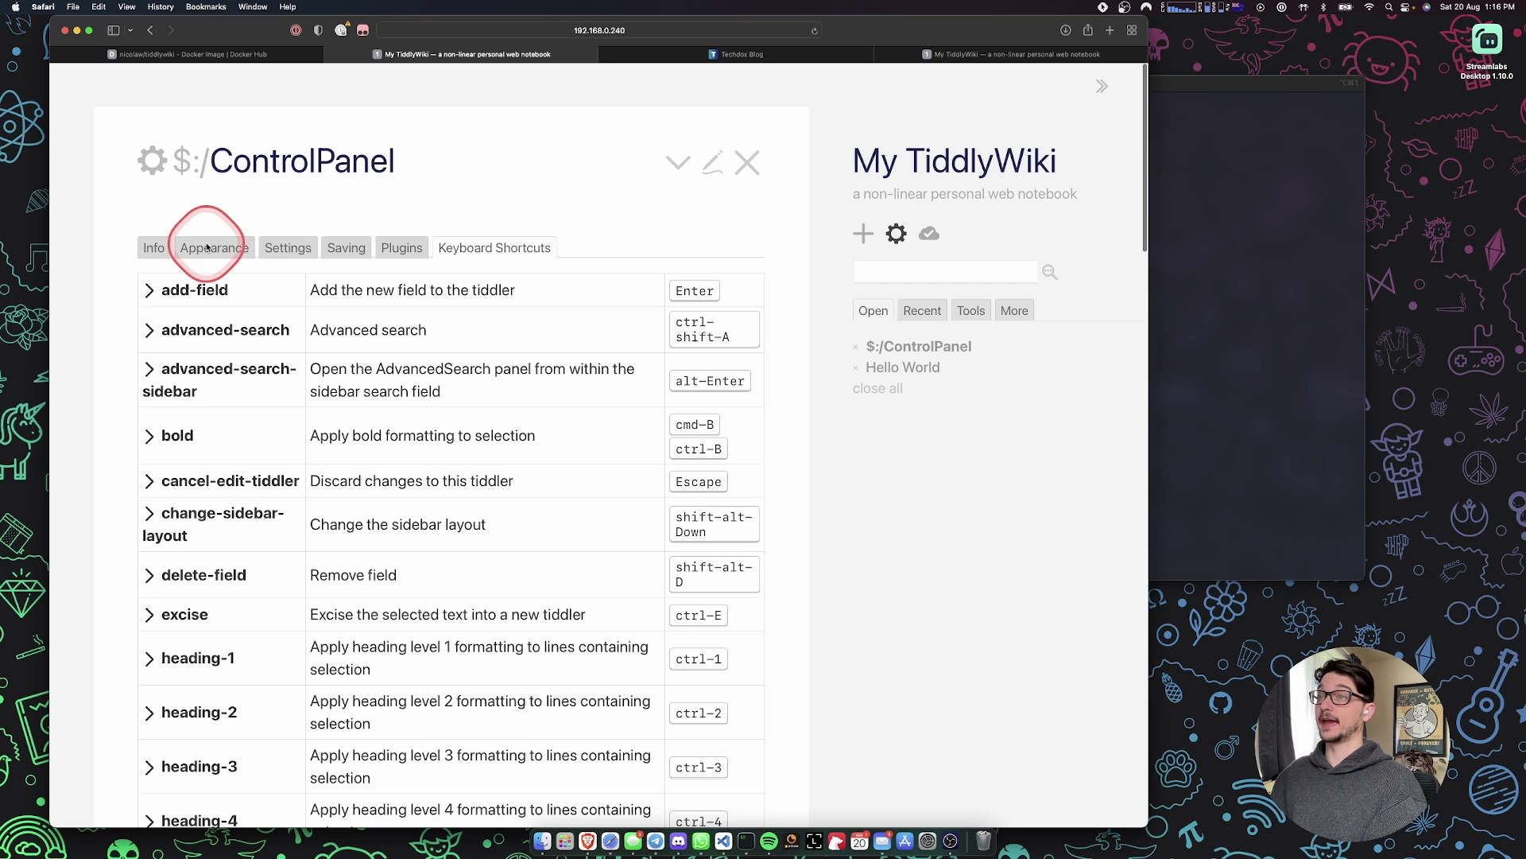
pyautogui.click(203, 251)
pyautogui.click(153, 247)
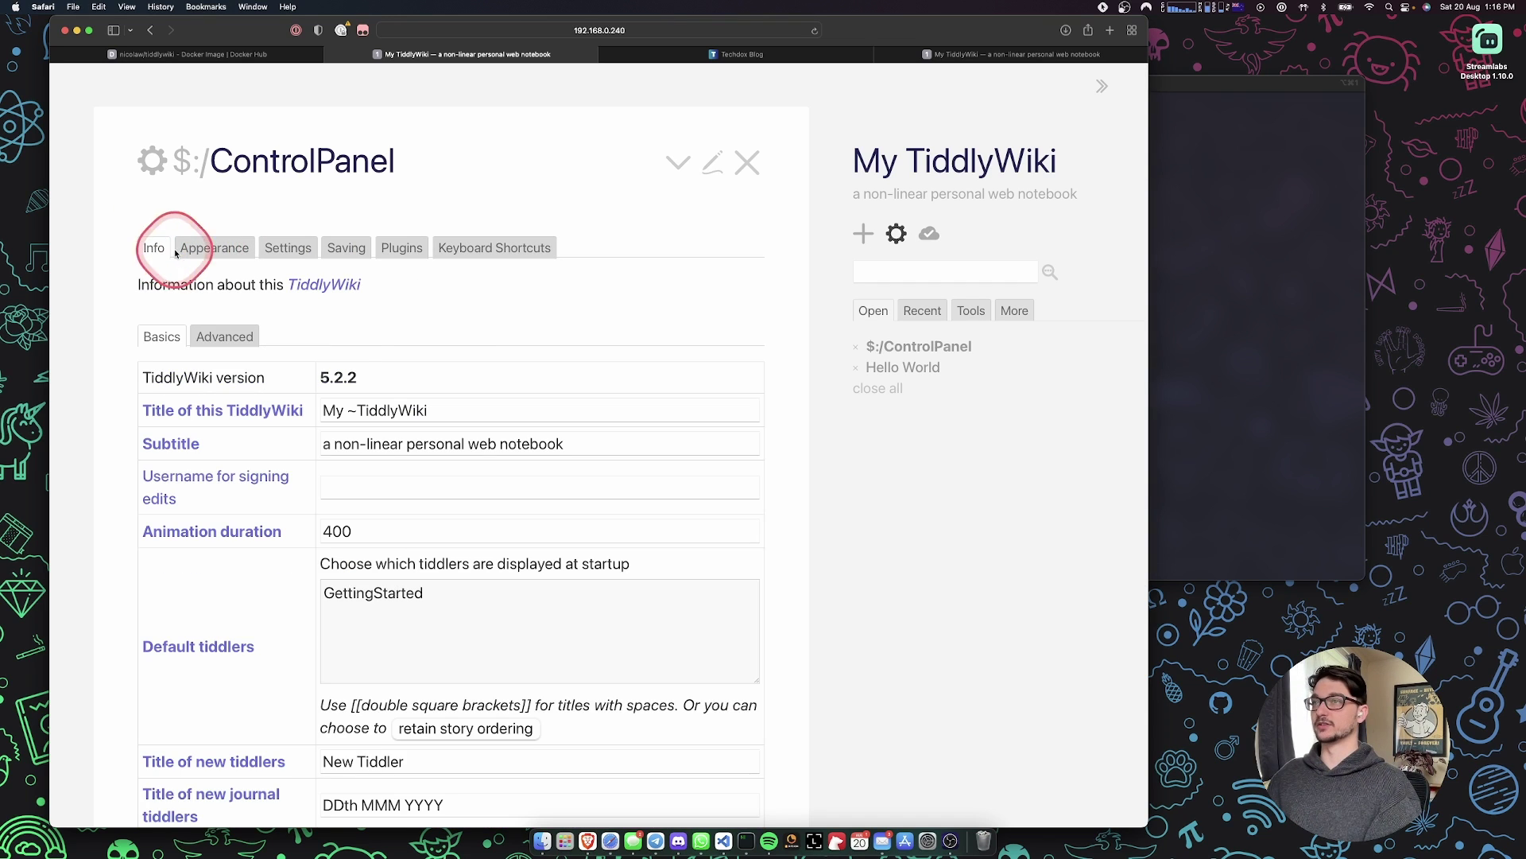
pyautogui.click(351, 331)
pyautogui.scroll(-3, 350, 327)
pyautogui.scroll(3, 413, 294)
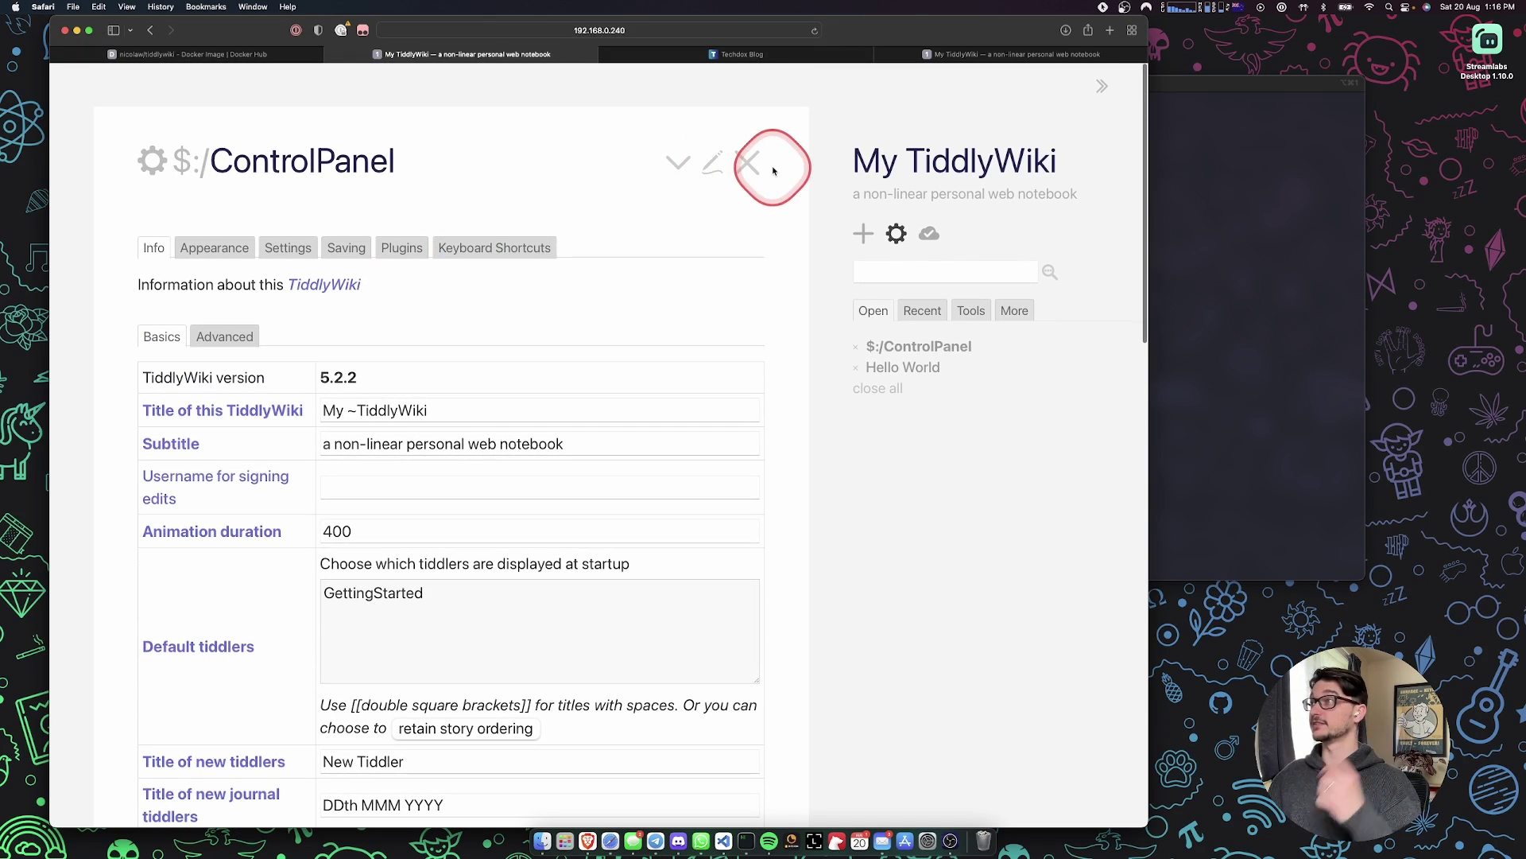
pyautogui.click(749, 167)
pyautogui.click(868, 368)
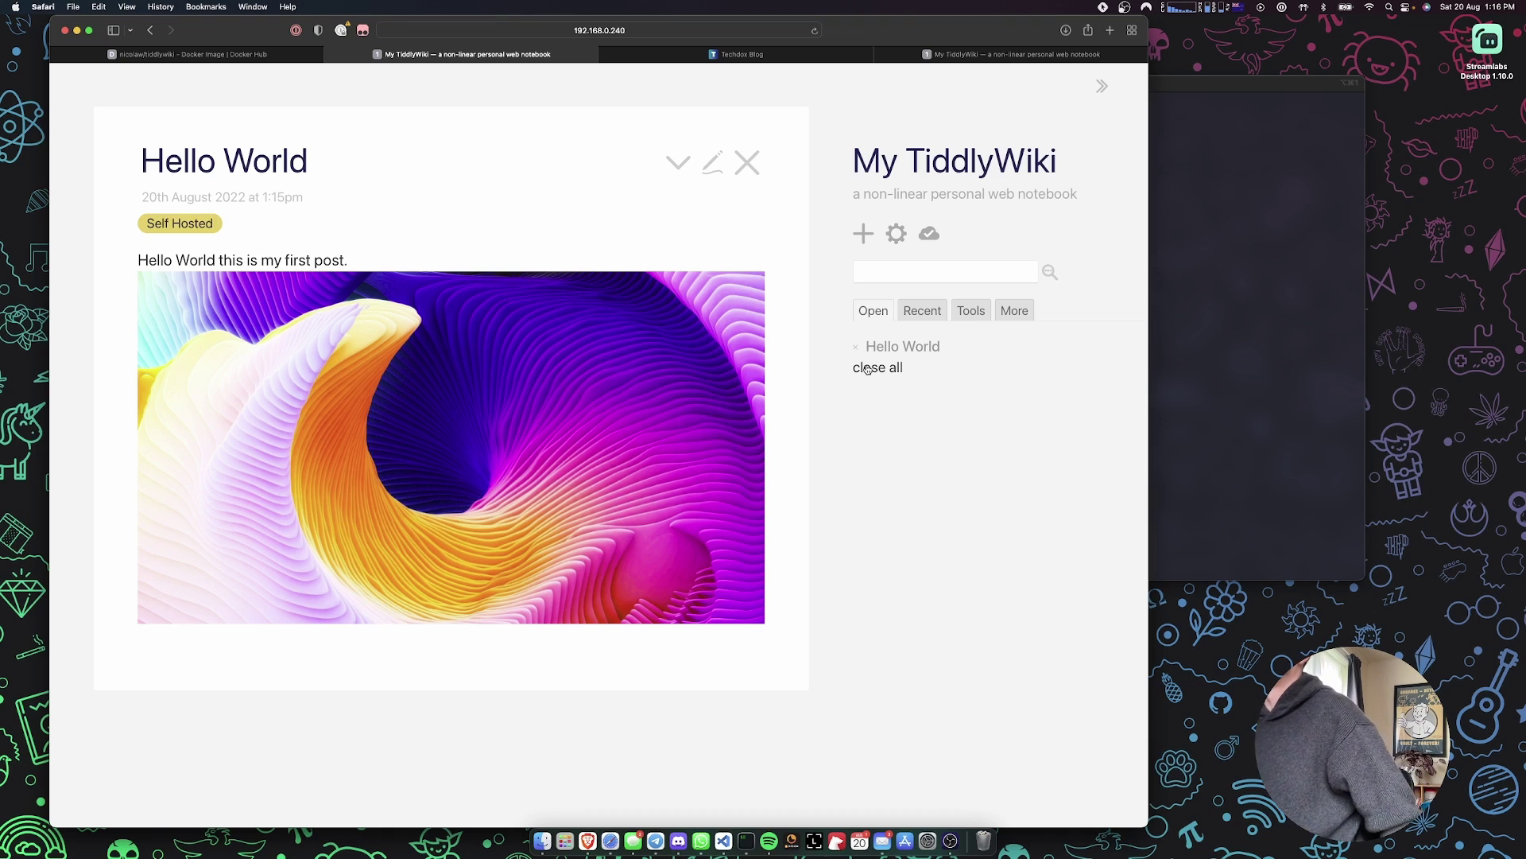
pyautogui.click(1220, 343)
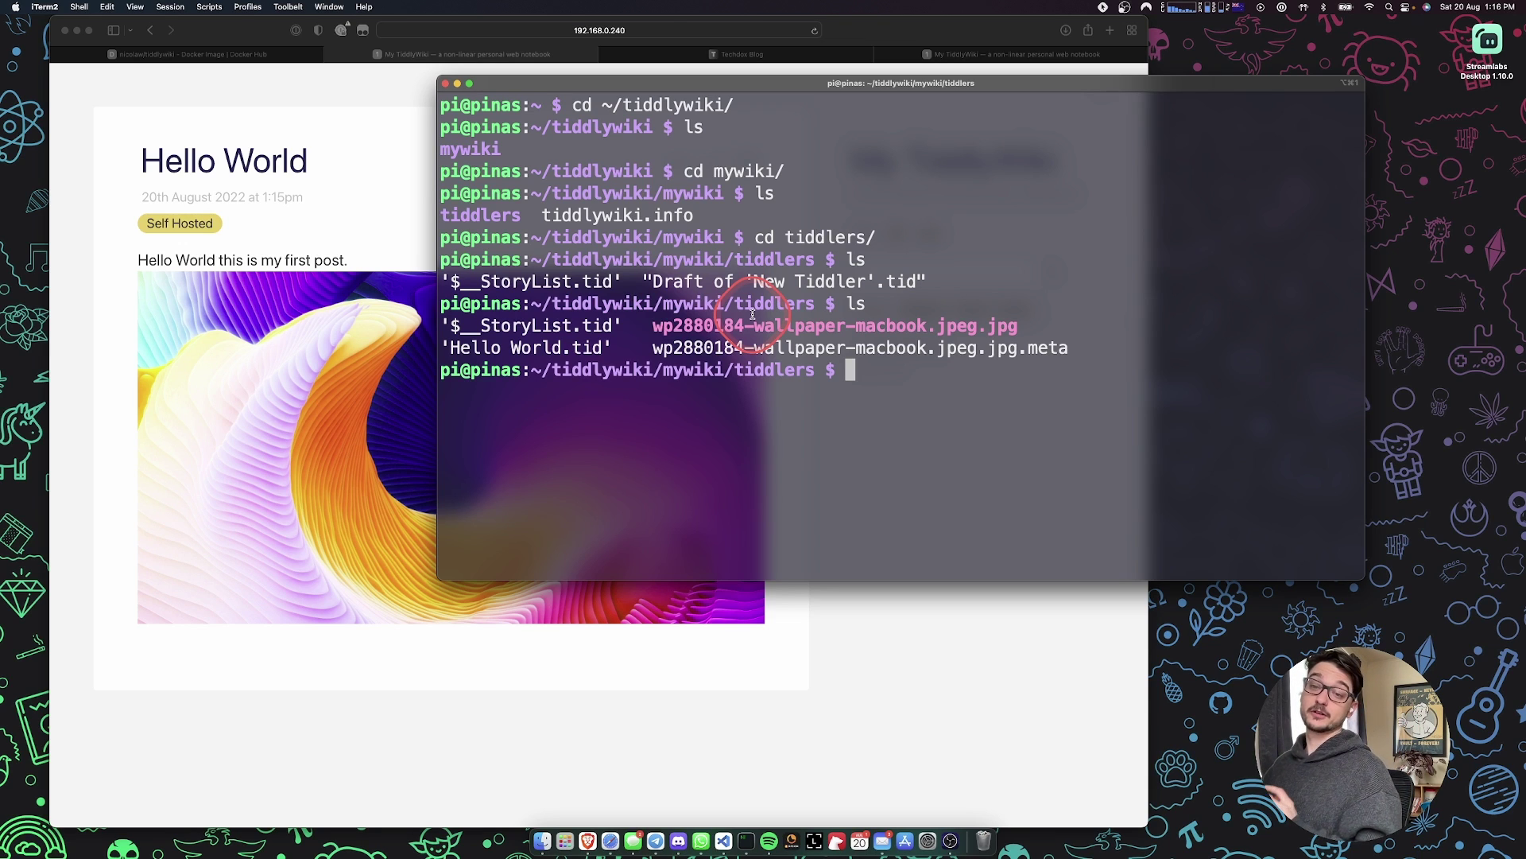
pyautogui.click(258, 131)
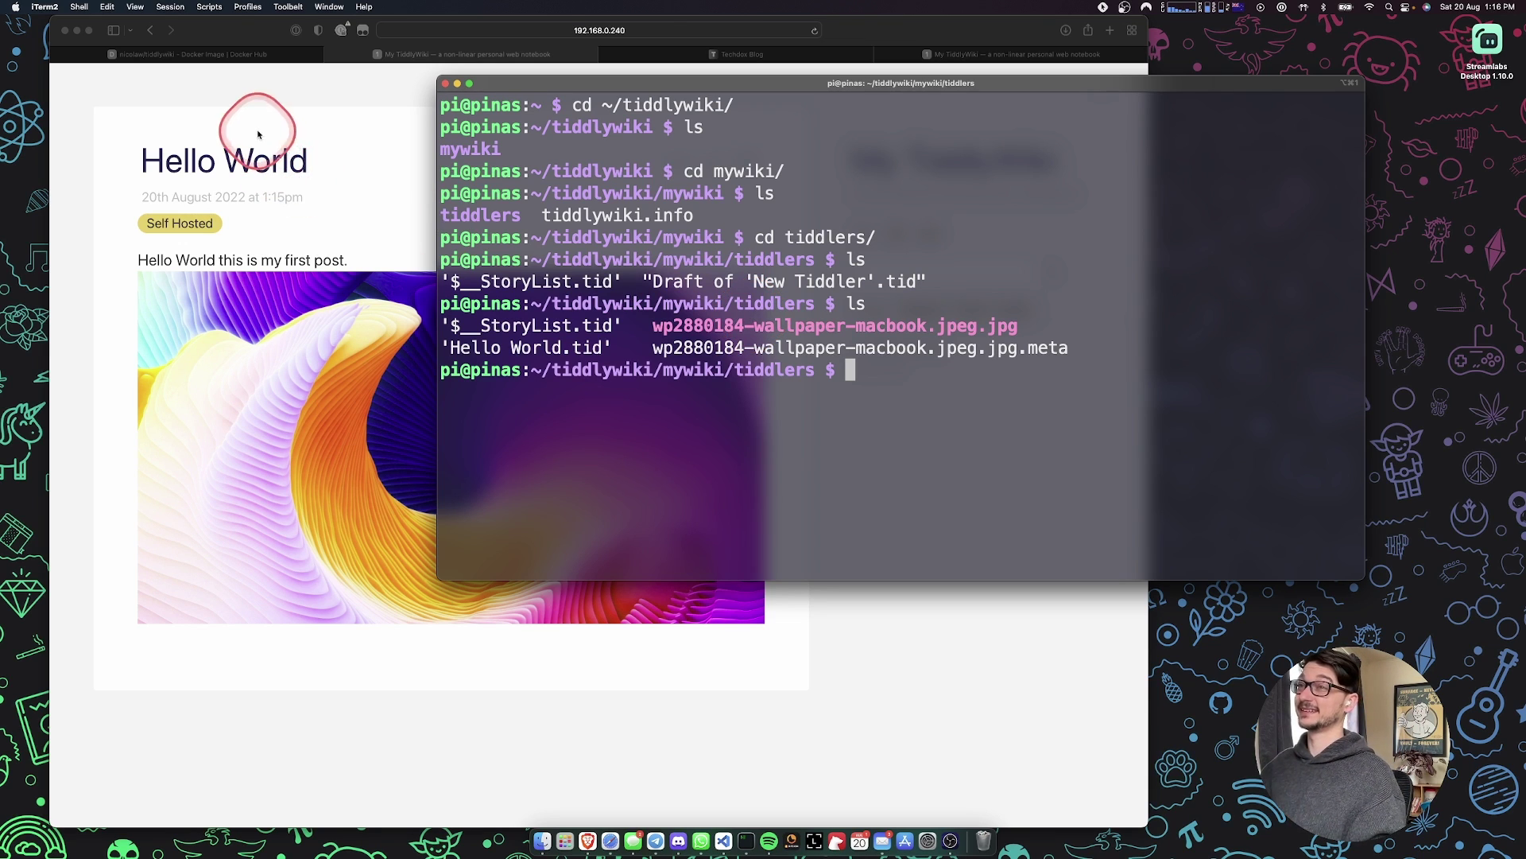
pyautogui.click(362, 160)
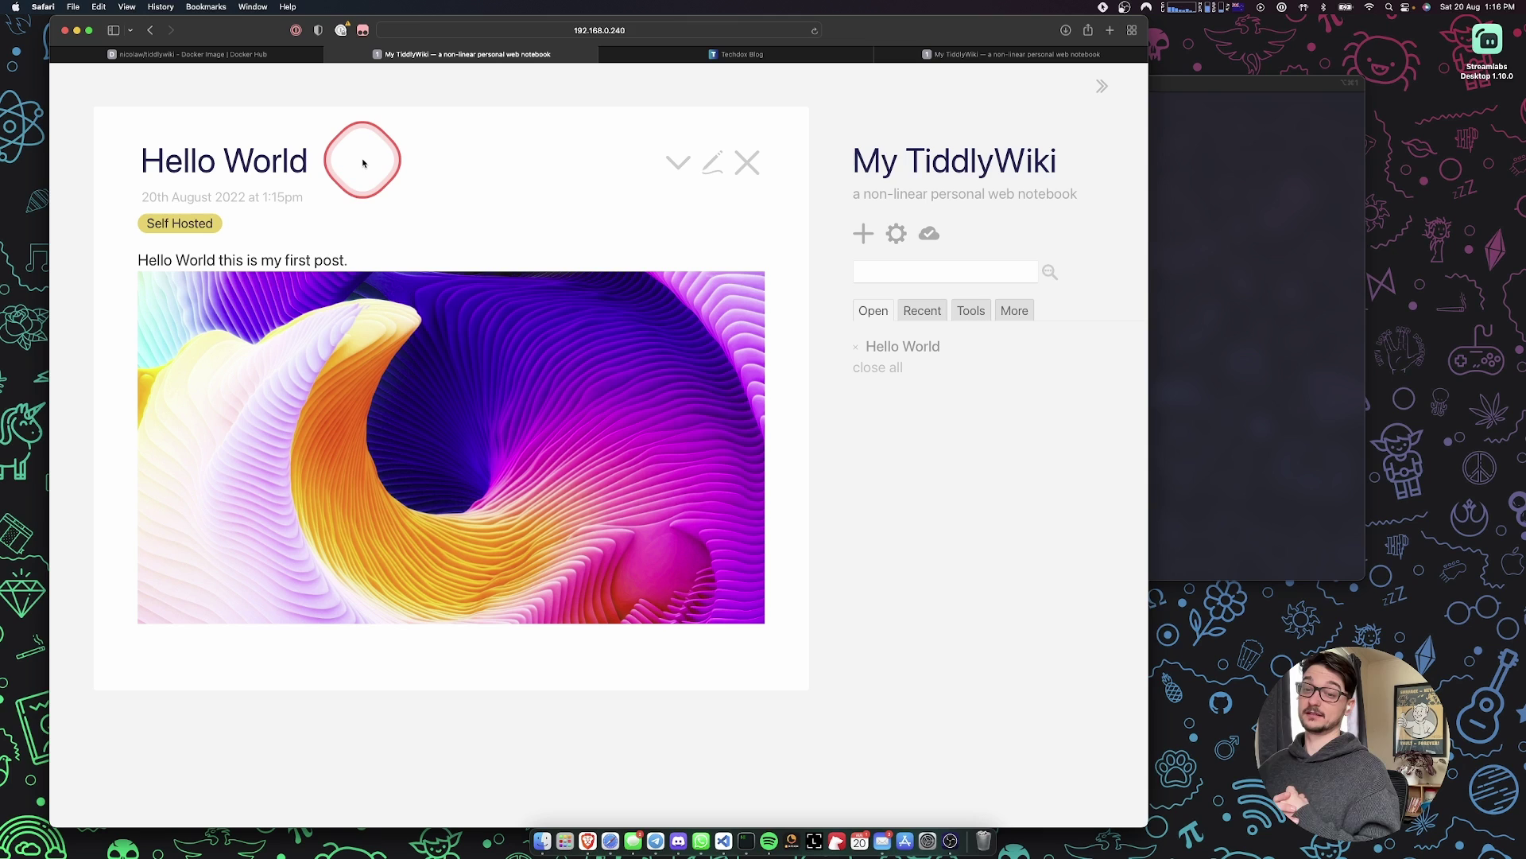